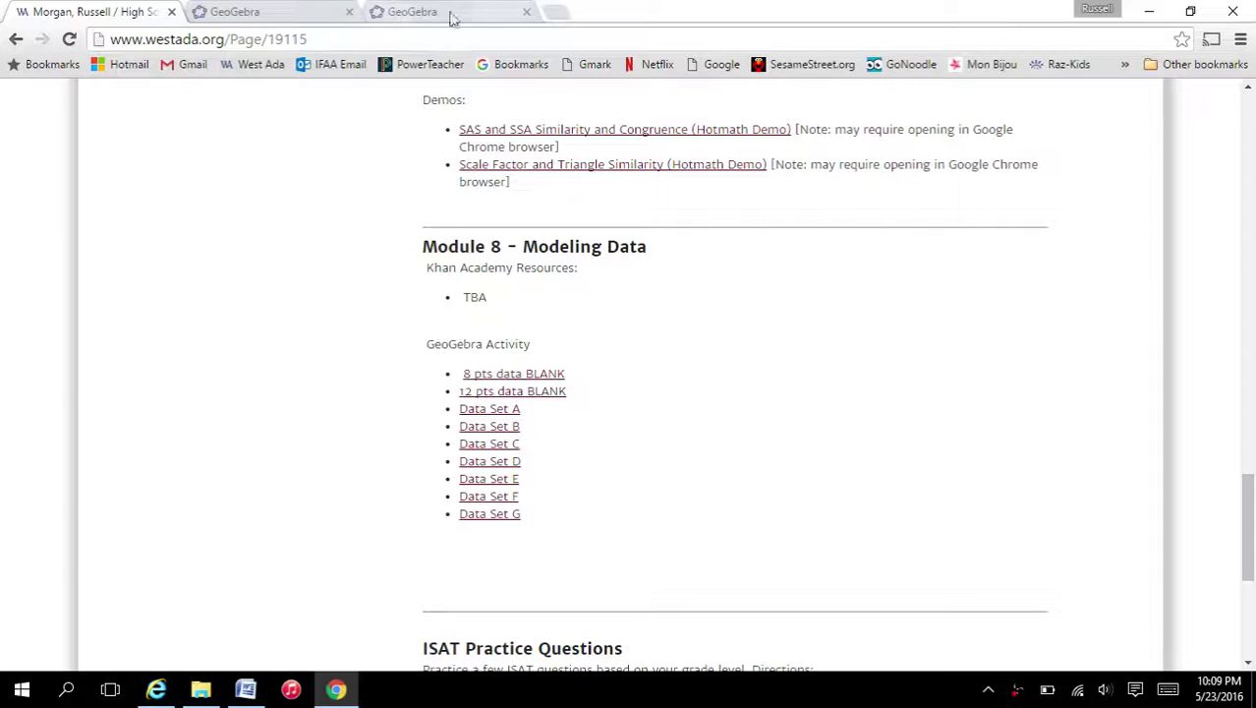
- View the Data Set A scatter plot (correlation 0.4966), then bring the blank Word document forward
click(442, 12)
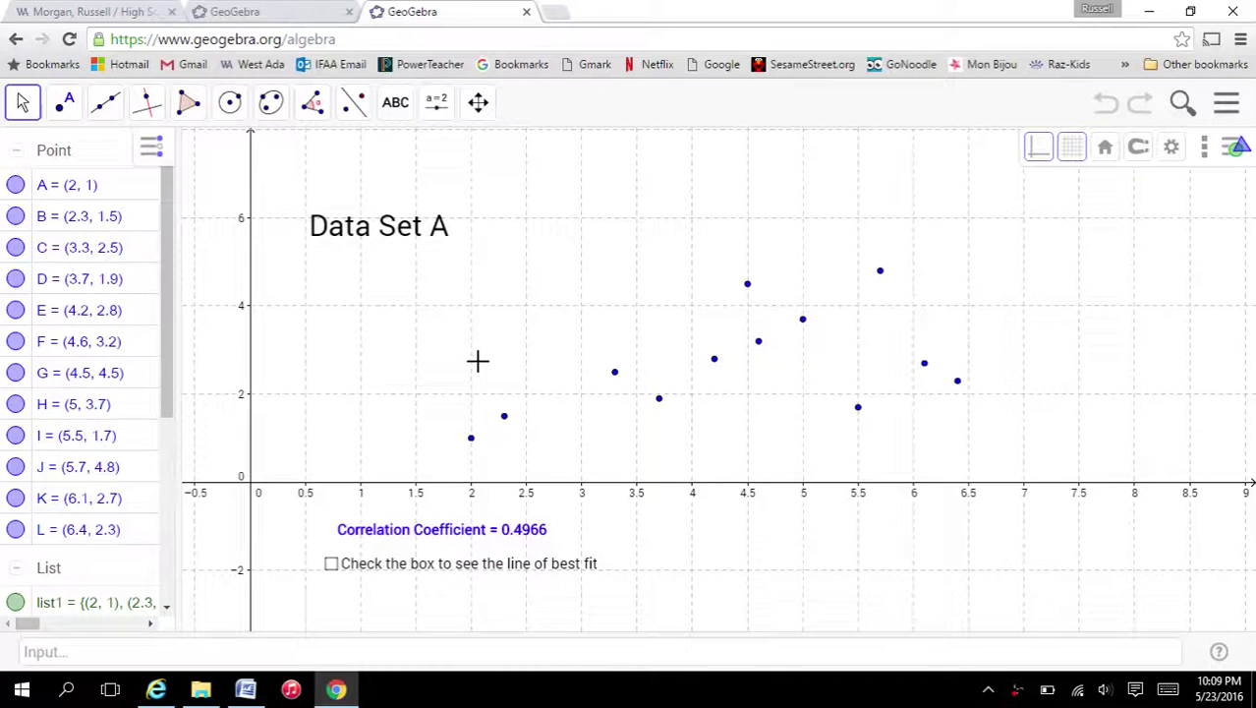
click(246, 689)
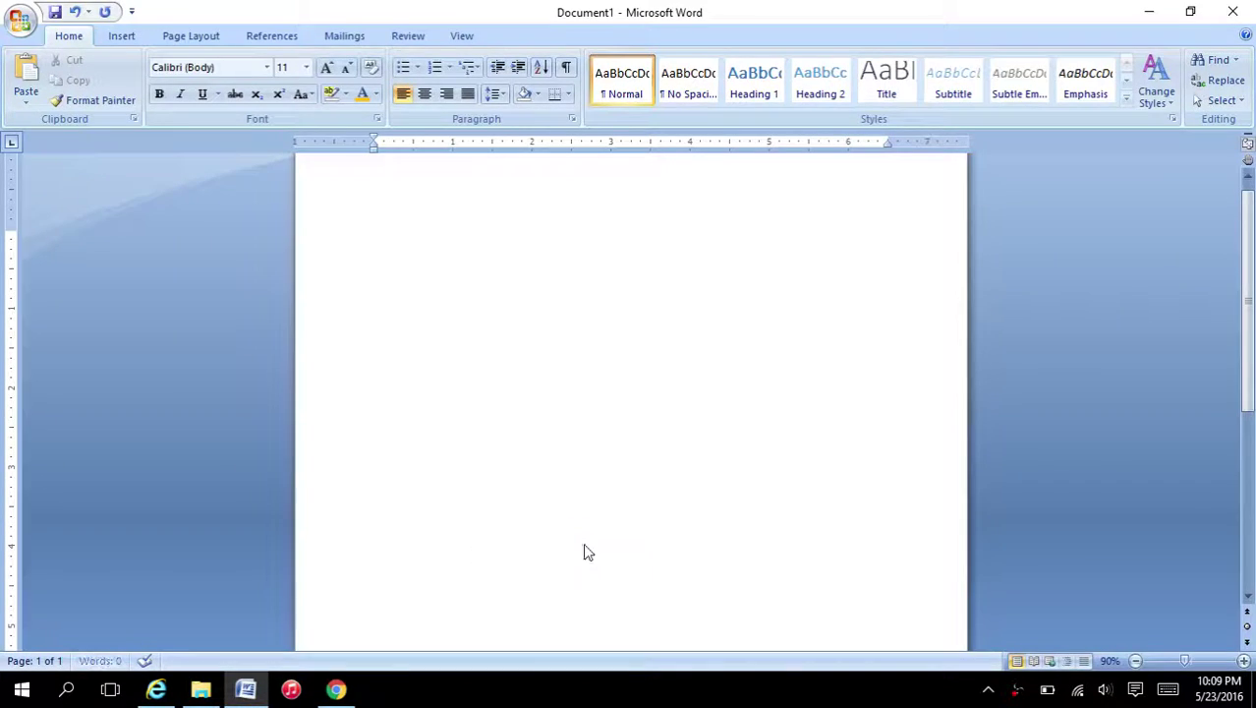
- Paste the GeoGebra screenshot into Word, delete it, and return to the Module 8 web page
key(ctrl+v)
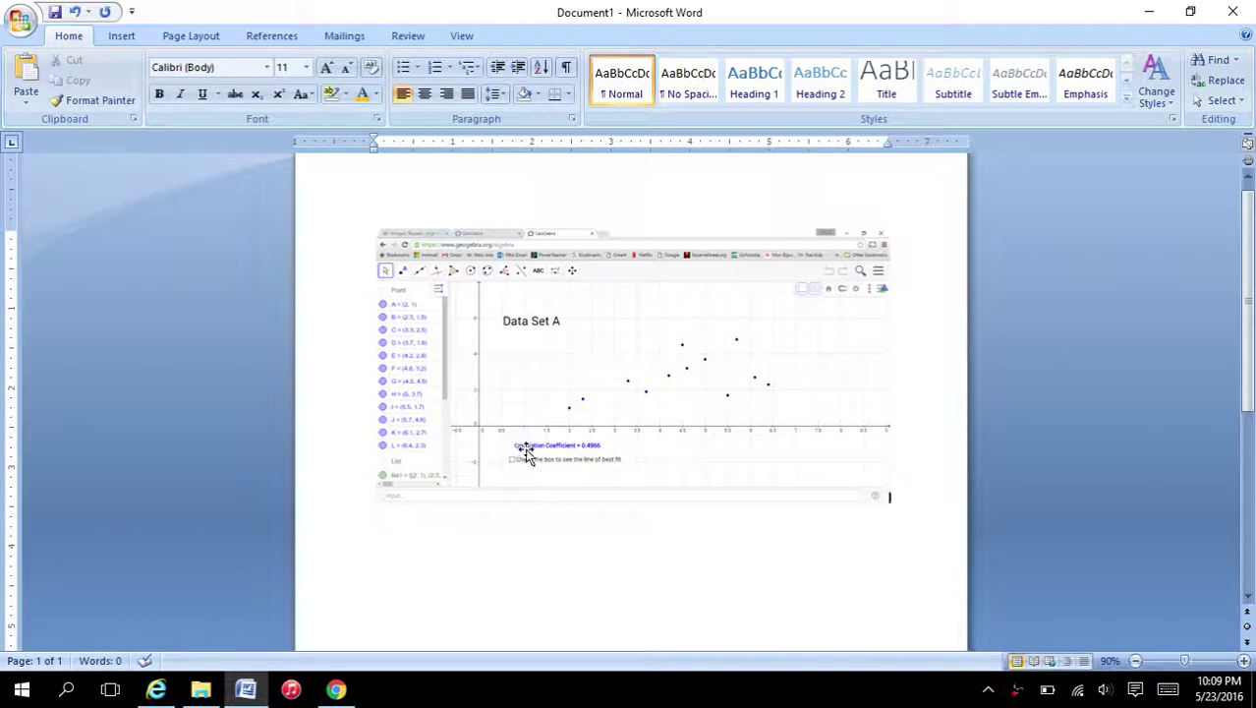
click(659, 429)
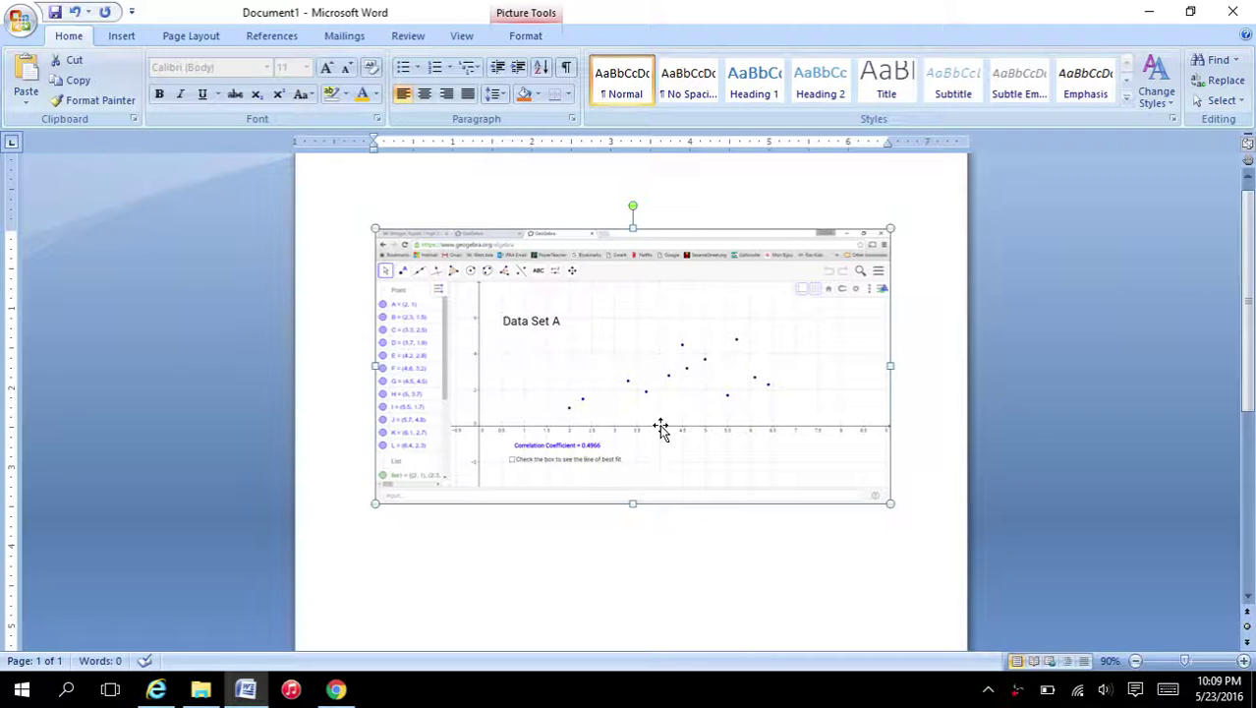
key(Delete)
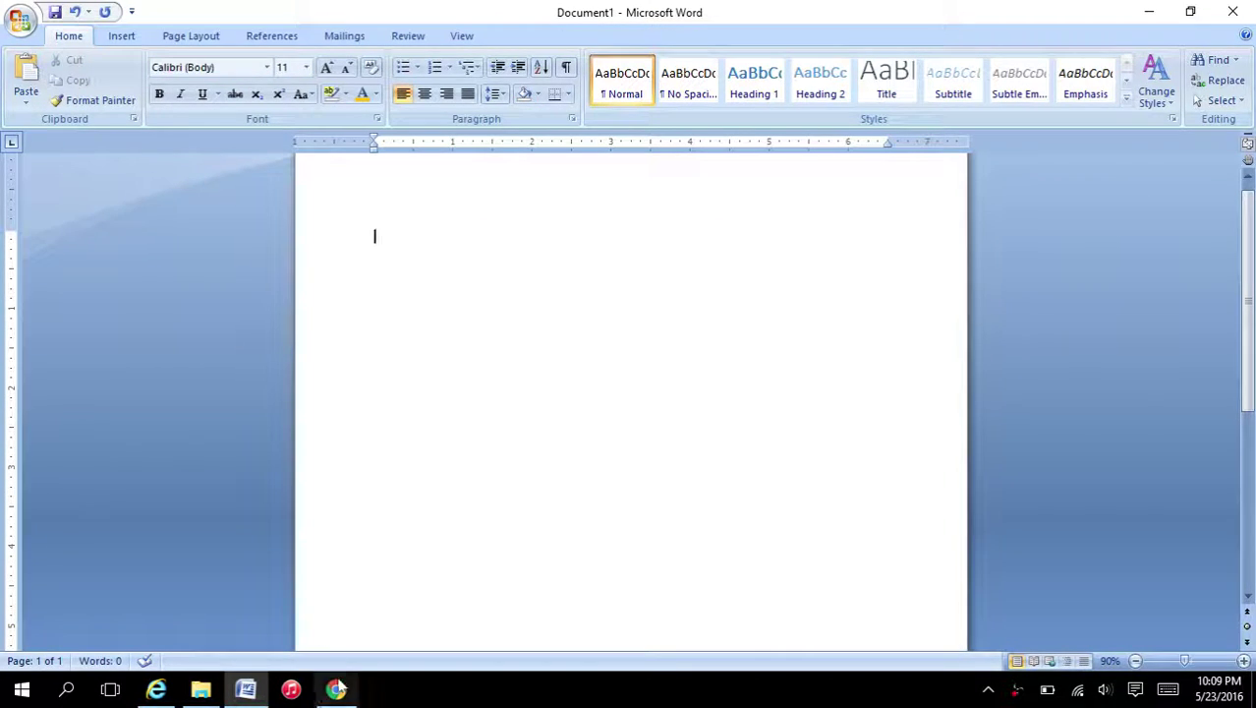
click(336, 689)
click(101, 10)
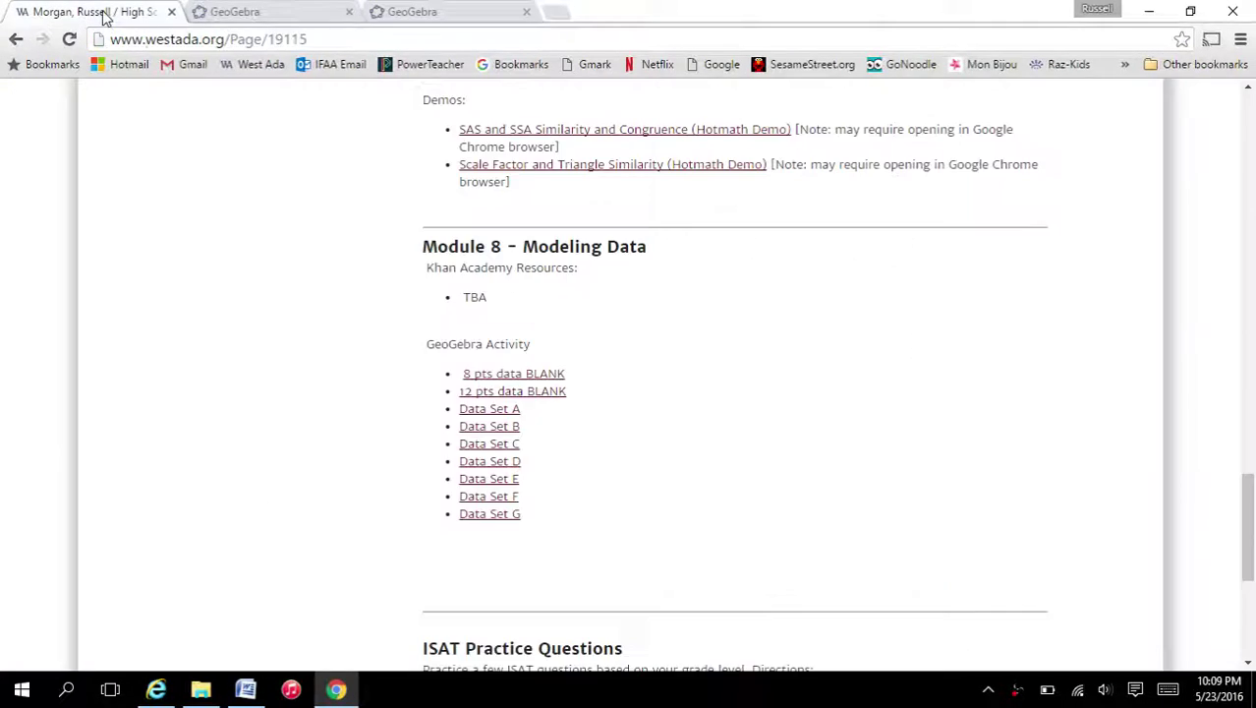
click(360, 39)
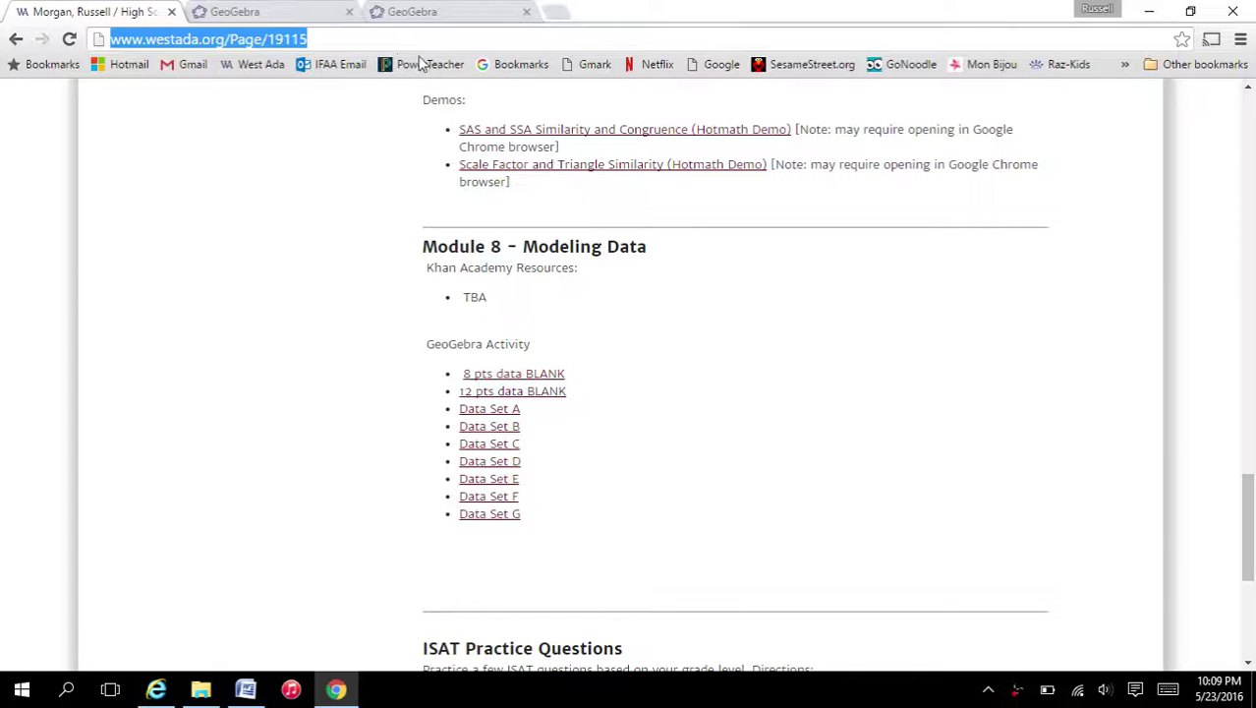
text(westada)
key(Down)
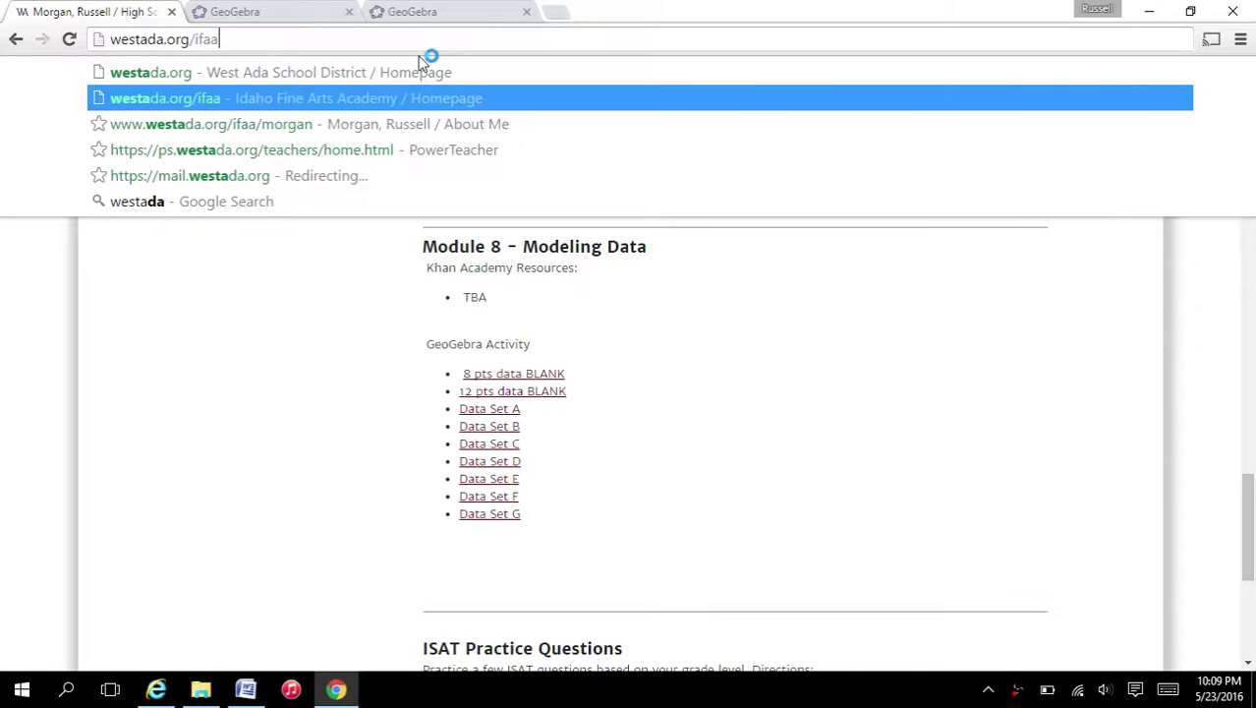
key(Down)
key(Return)
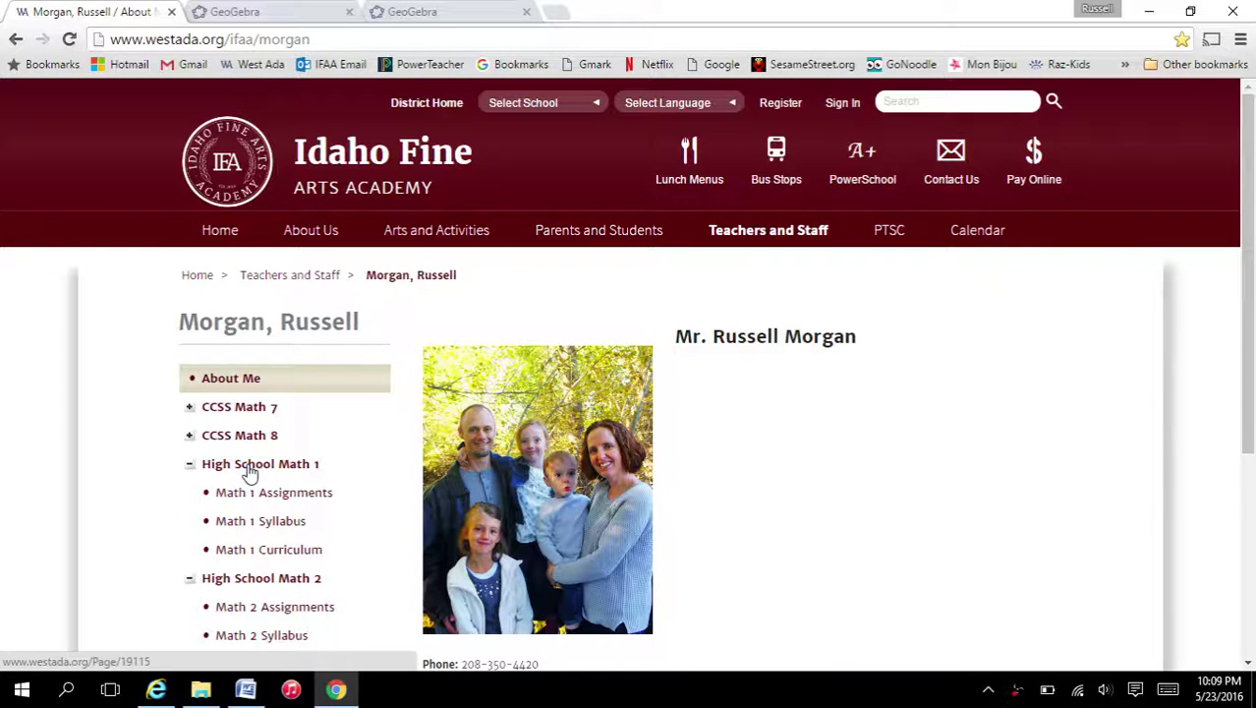
click(250, 470)
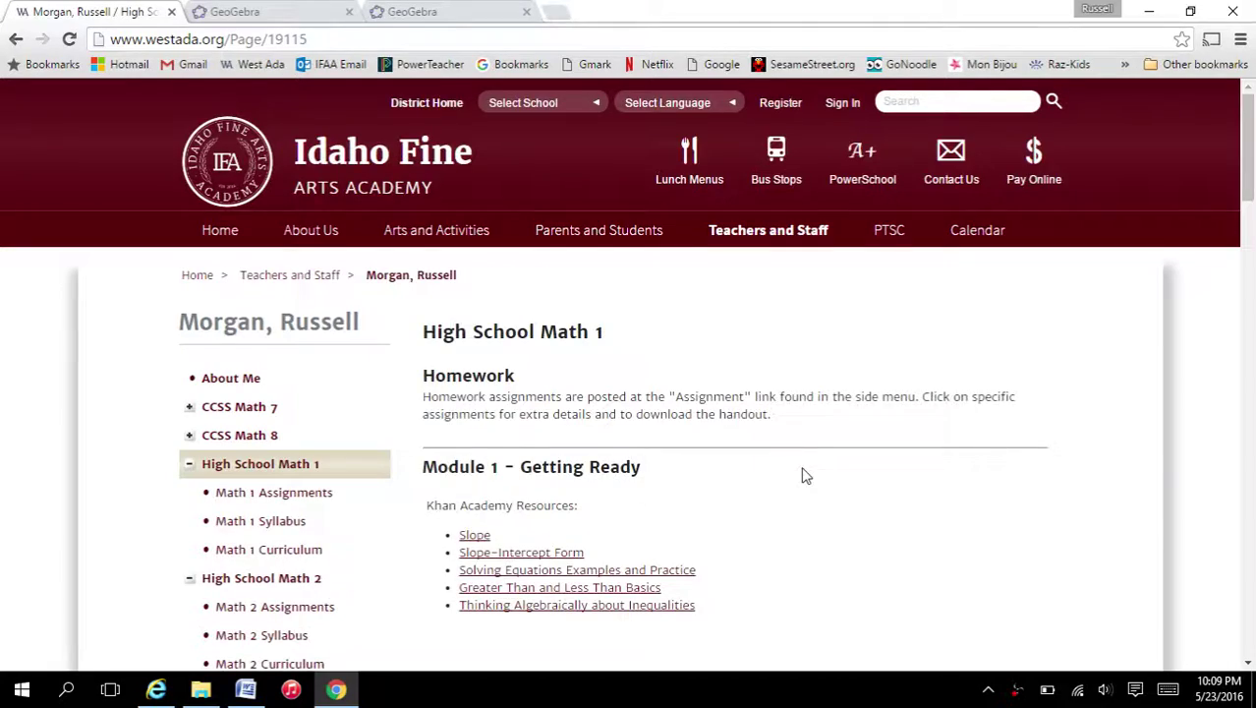
scroll(803, 476, down, 15)
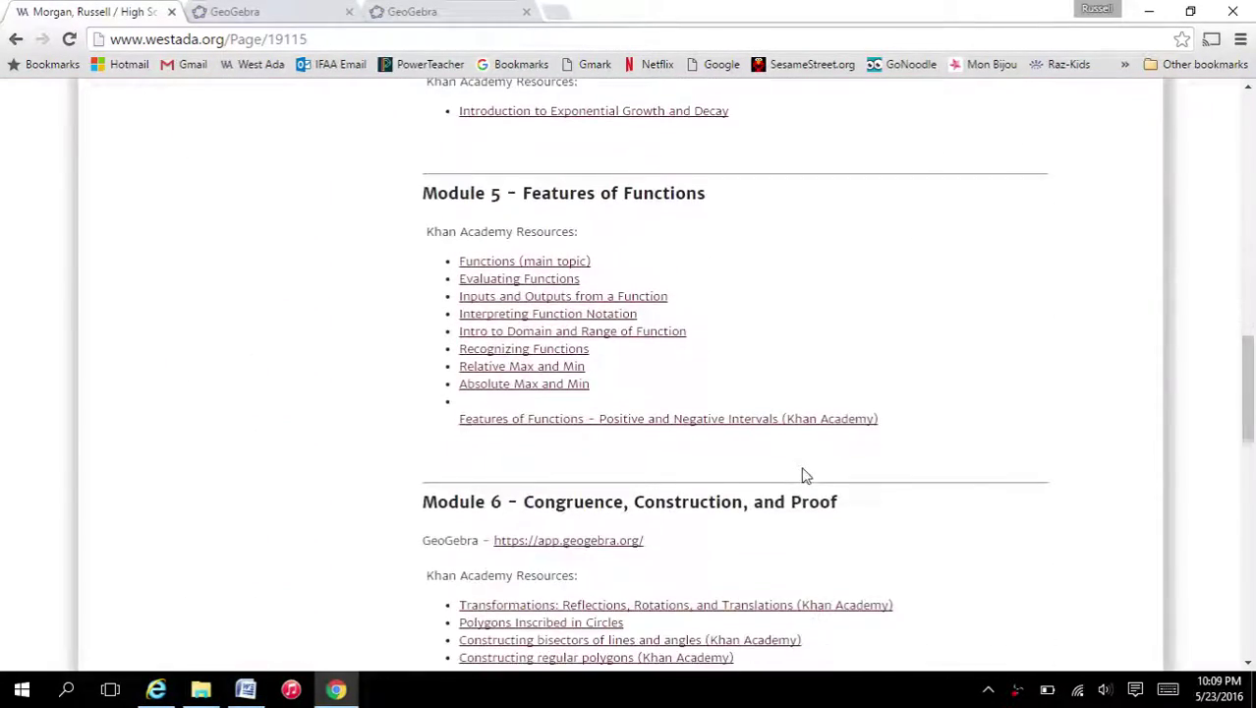
scroll(803, 476, down, 8)
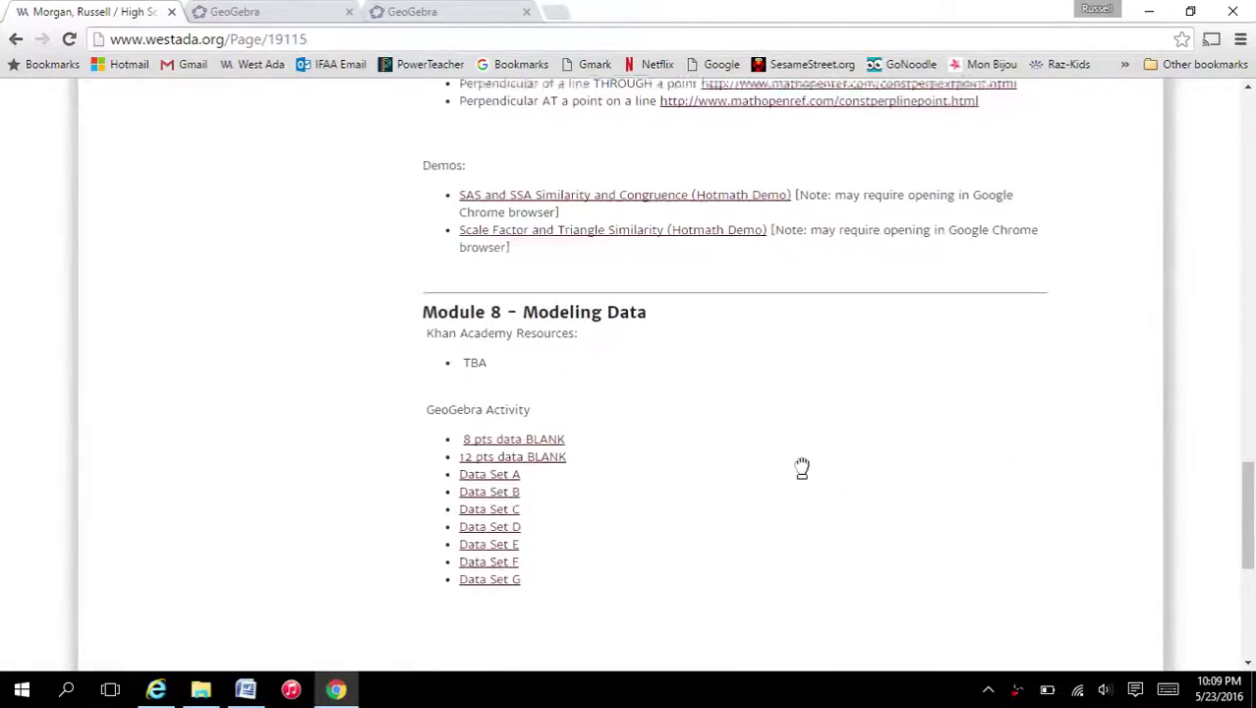
scroll(803, 468, down, 1)
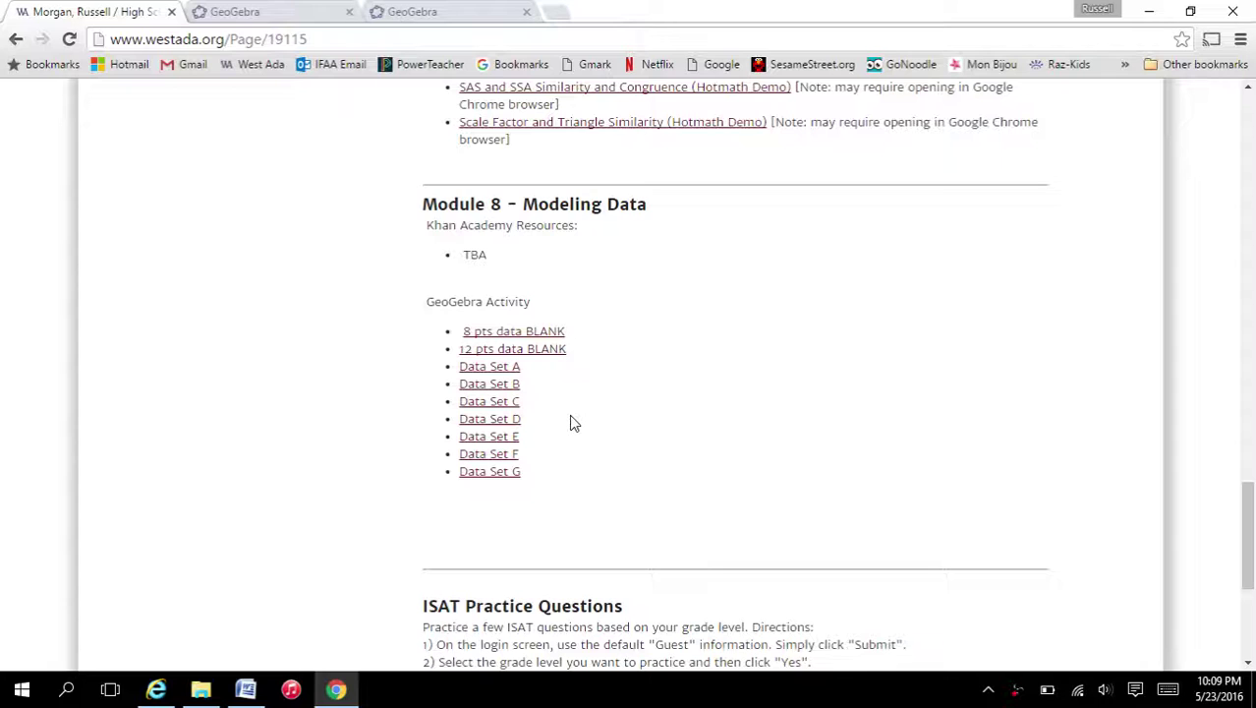
- Save Data Set A to Downloads as '8.5 Connect the Dots Set A - Geogebra.ggb', replacing the older copy
click(506, 368)
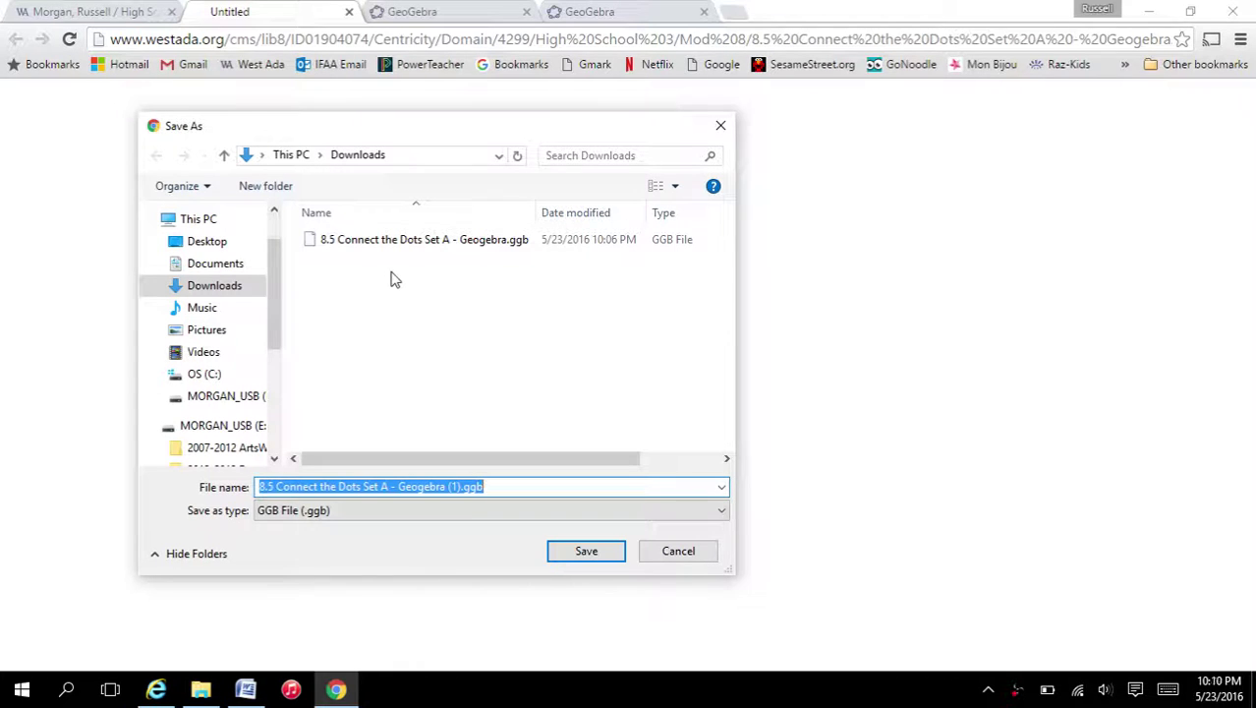
click(356, 246)
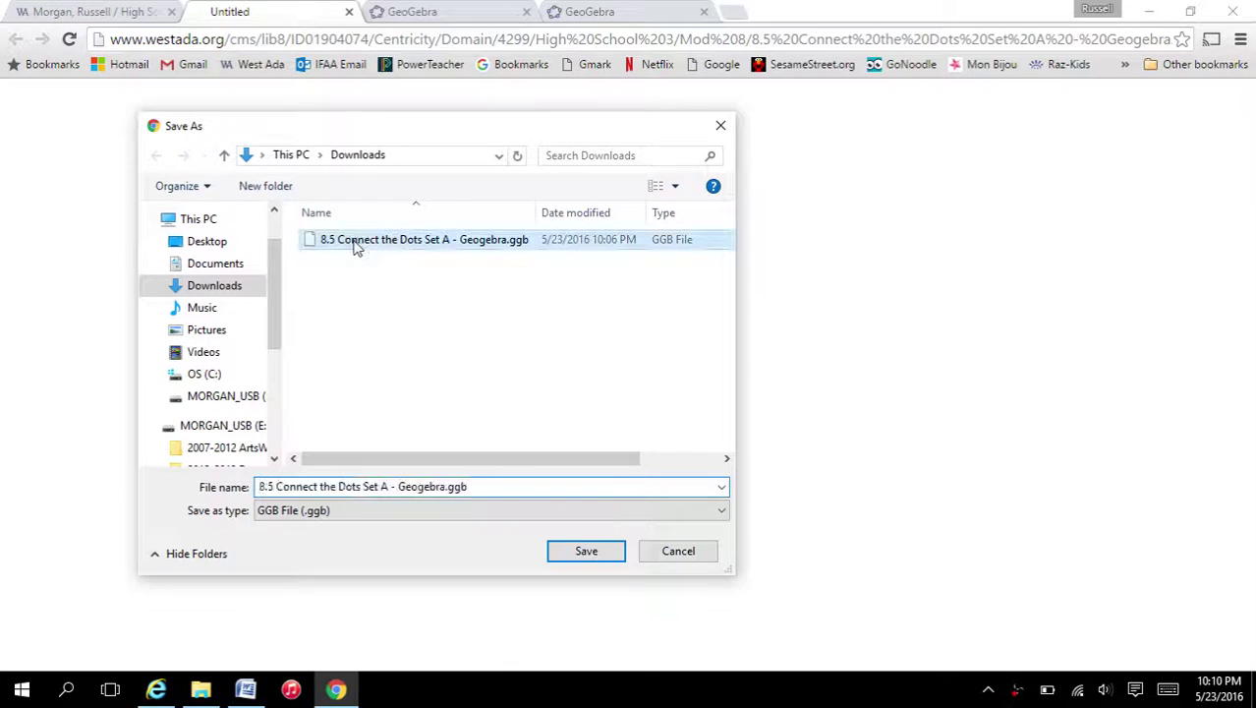
click(222, 285)
click(563, 553)
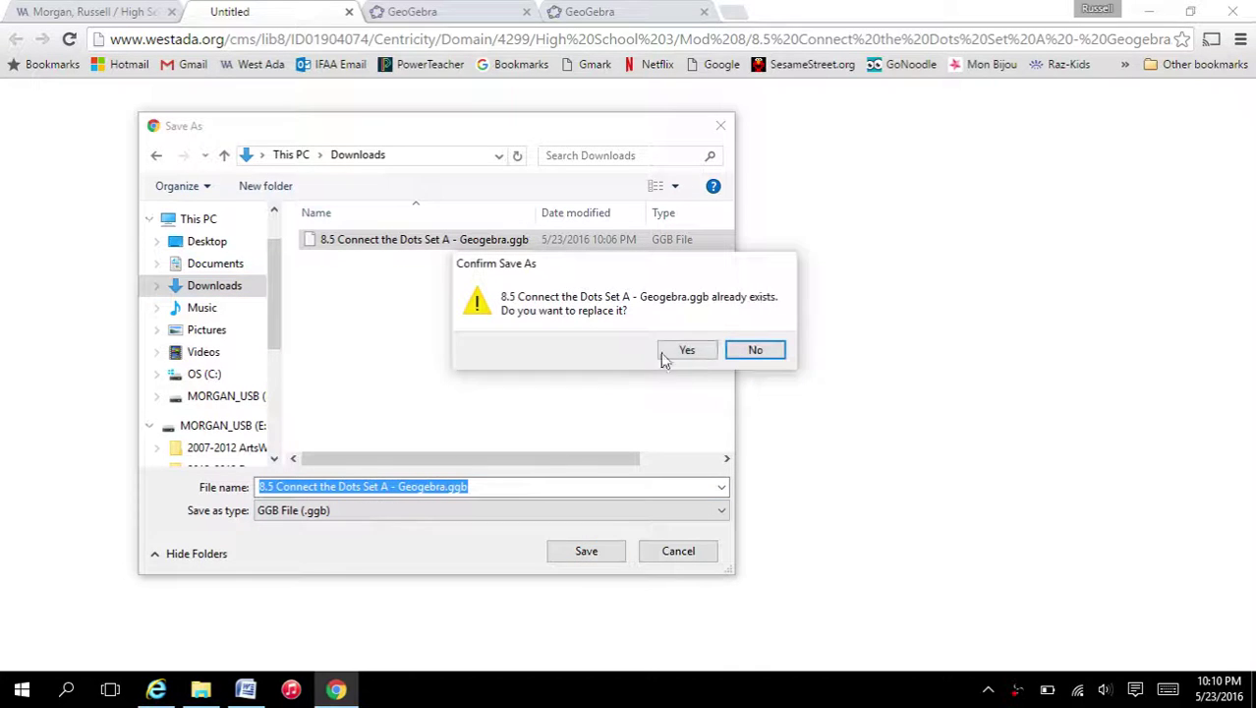
click(687, 355)
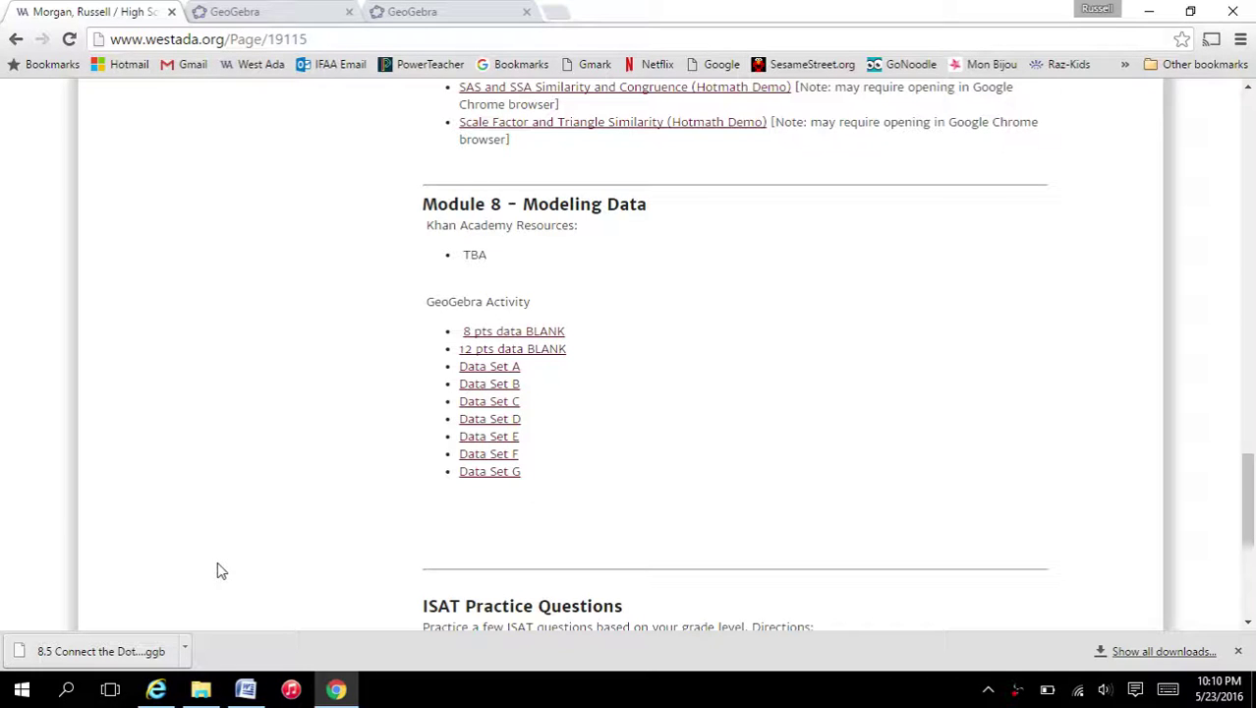
- Launch GeoGebra from its home page and start a blank Algebra graphing app in a new tab
click(285, 18)
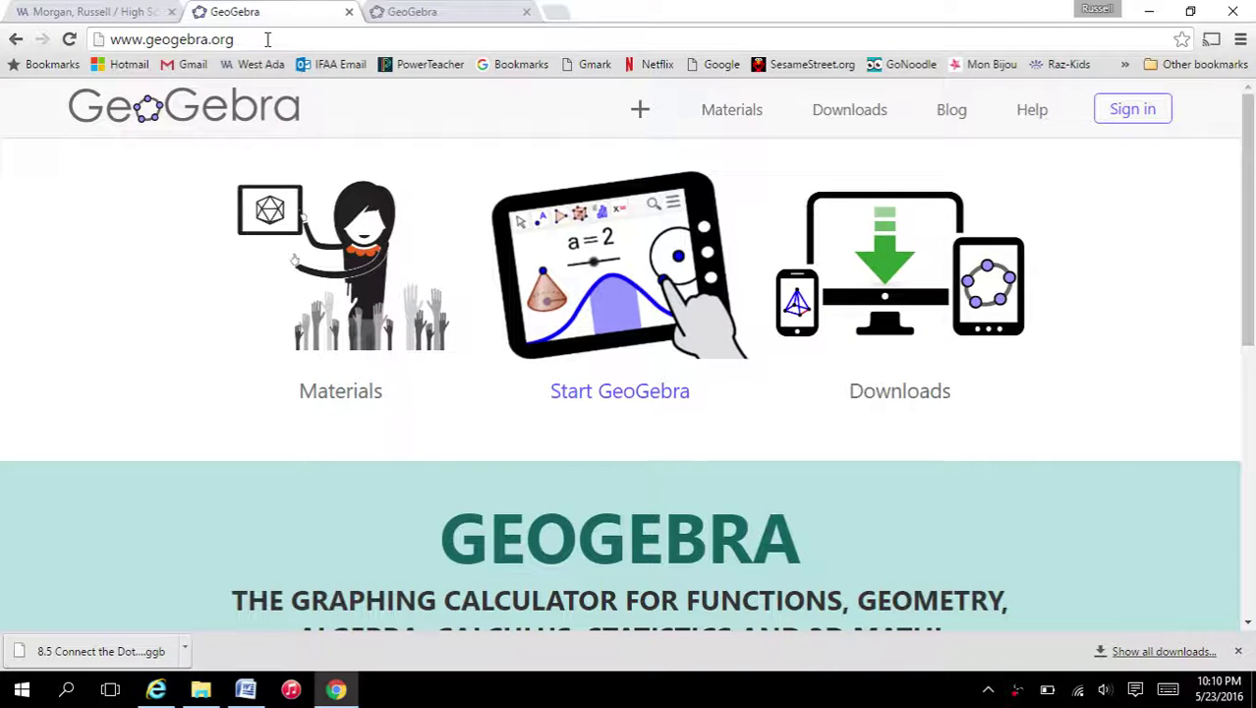
click(268, 39)
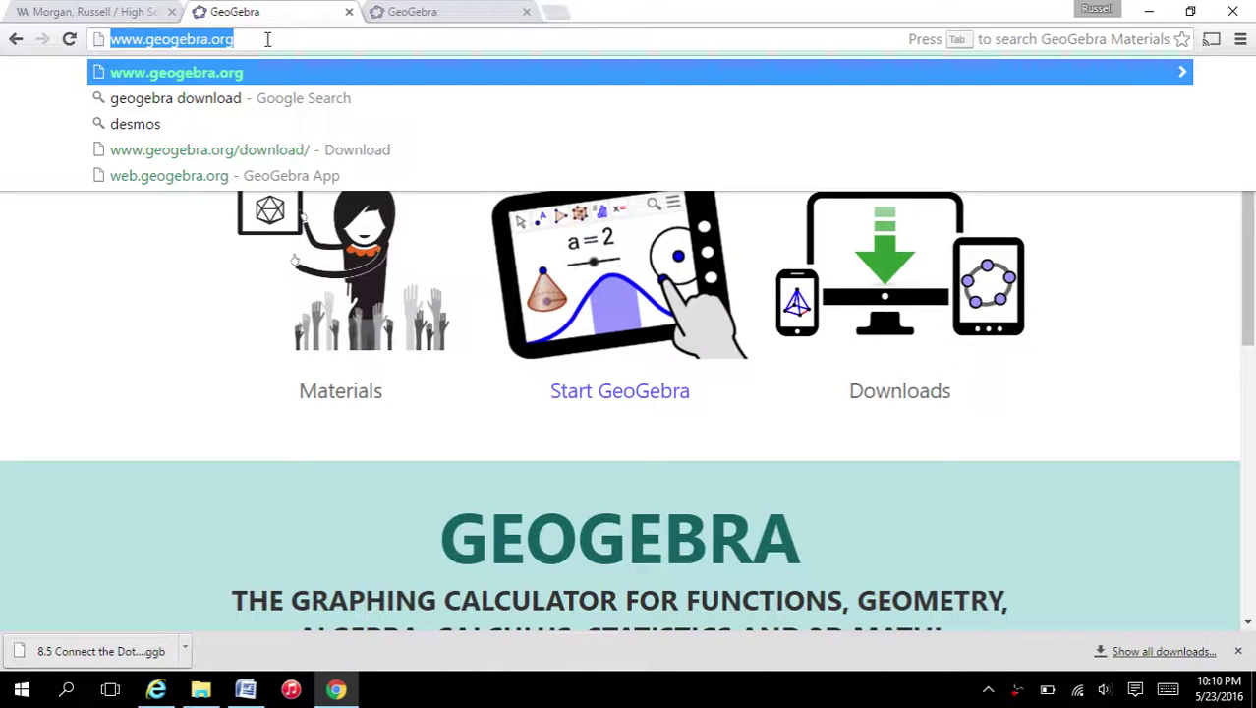
click(605, 307)
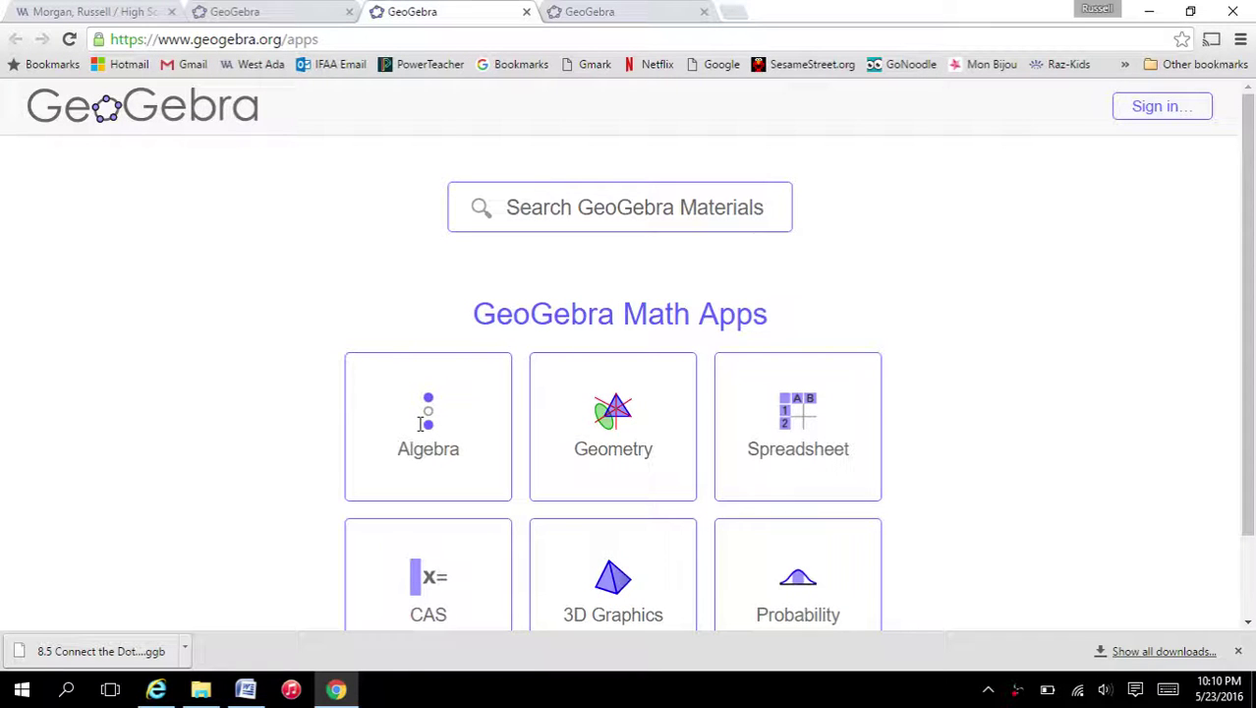
click(421, 425)
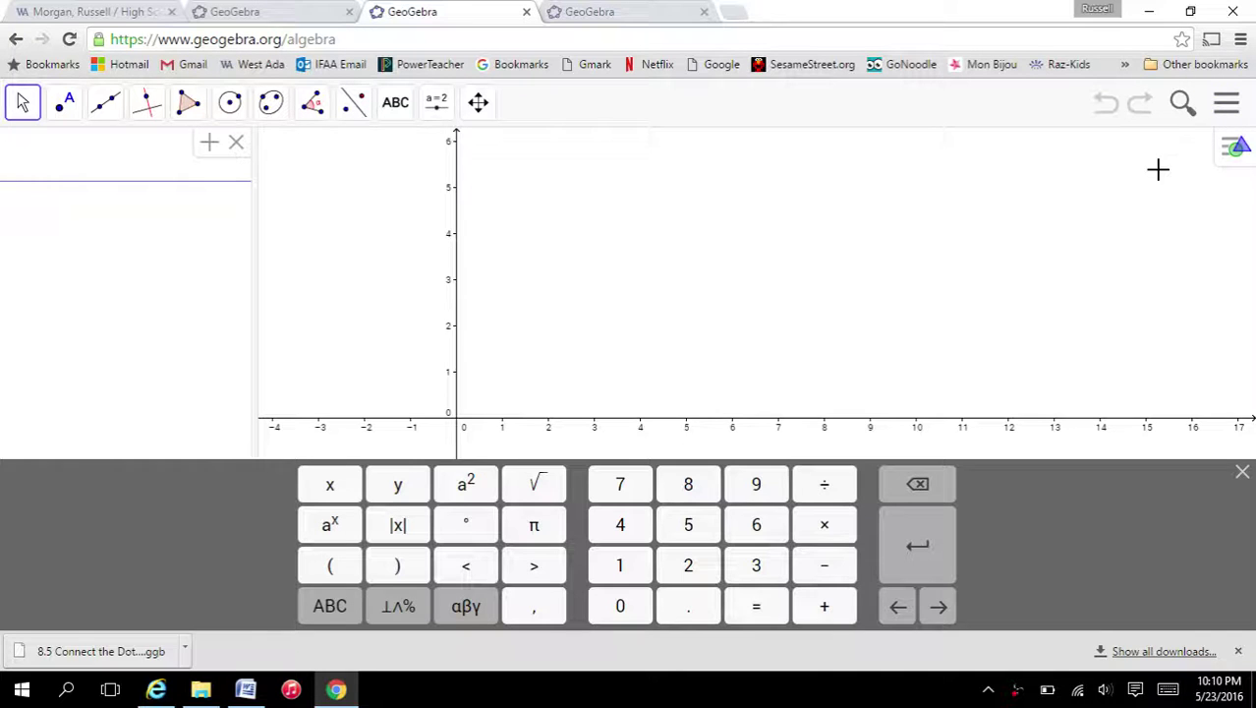
- Open '8.5 Connect the Dots Set A' from Downloads to show its scatter plot with correlation 0.4966
click(1225, 110)
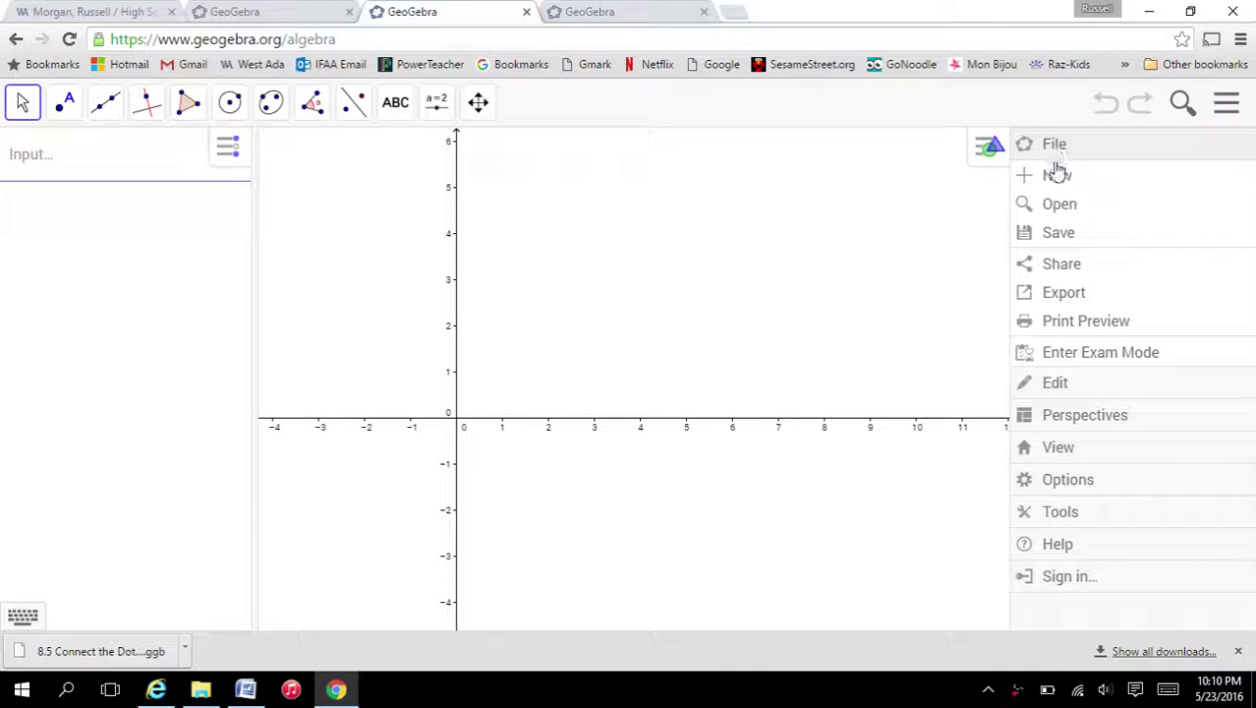
click(1057, 205)
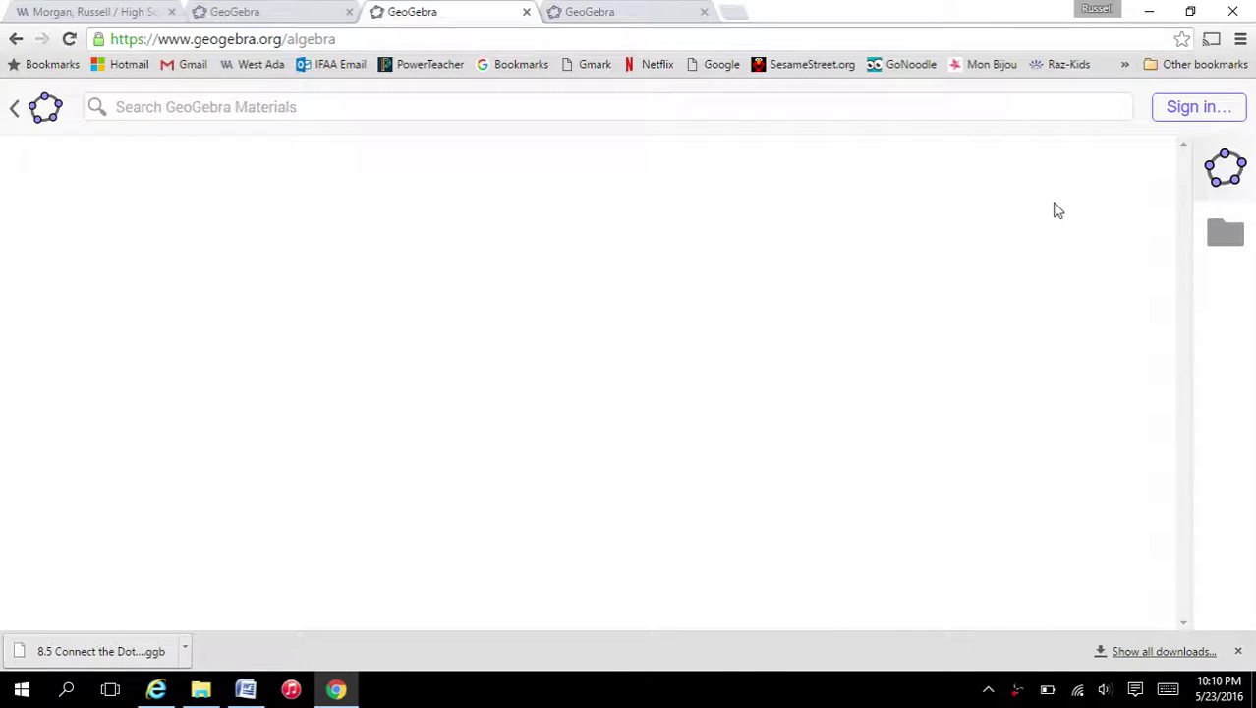
click(1223, 241)
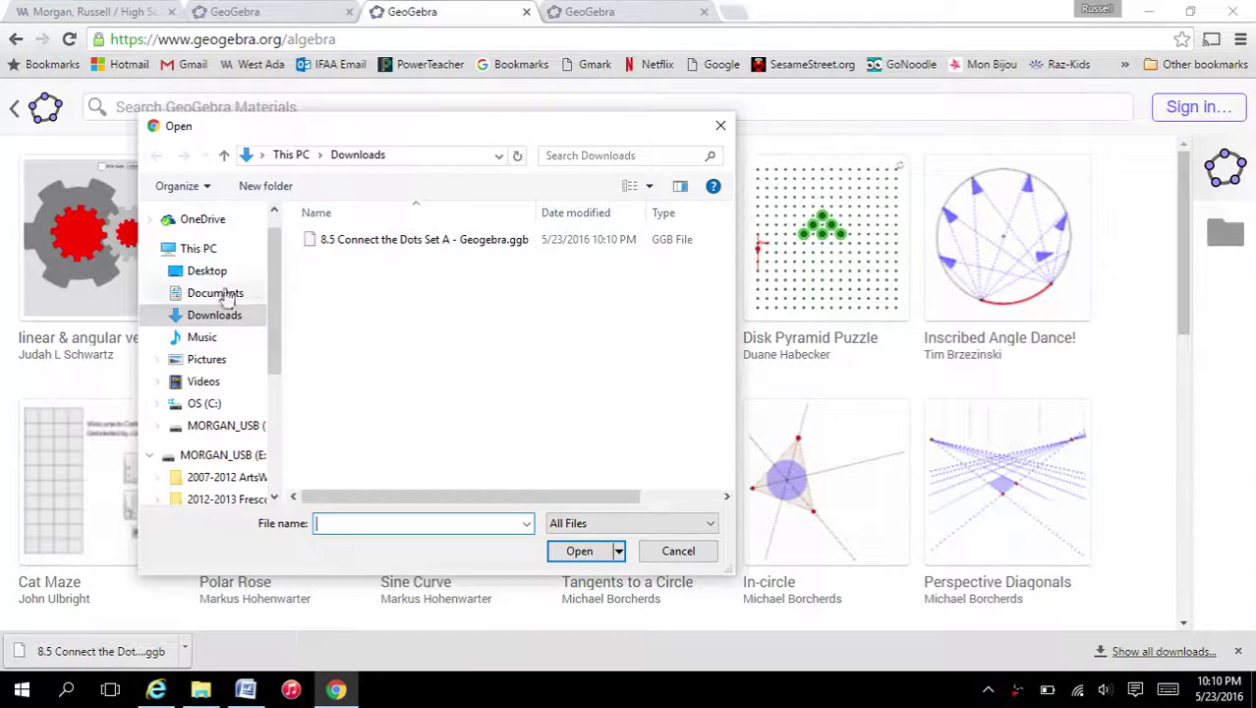
click(213, 325)
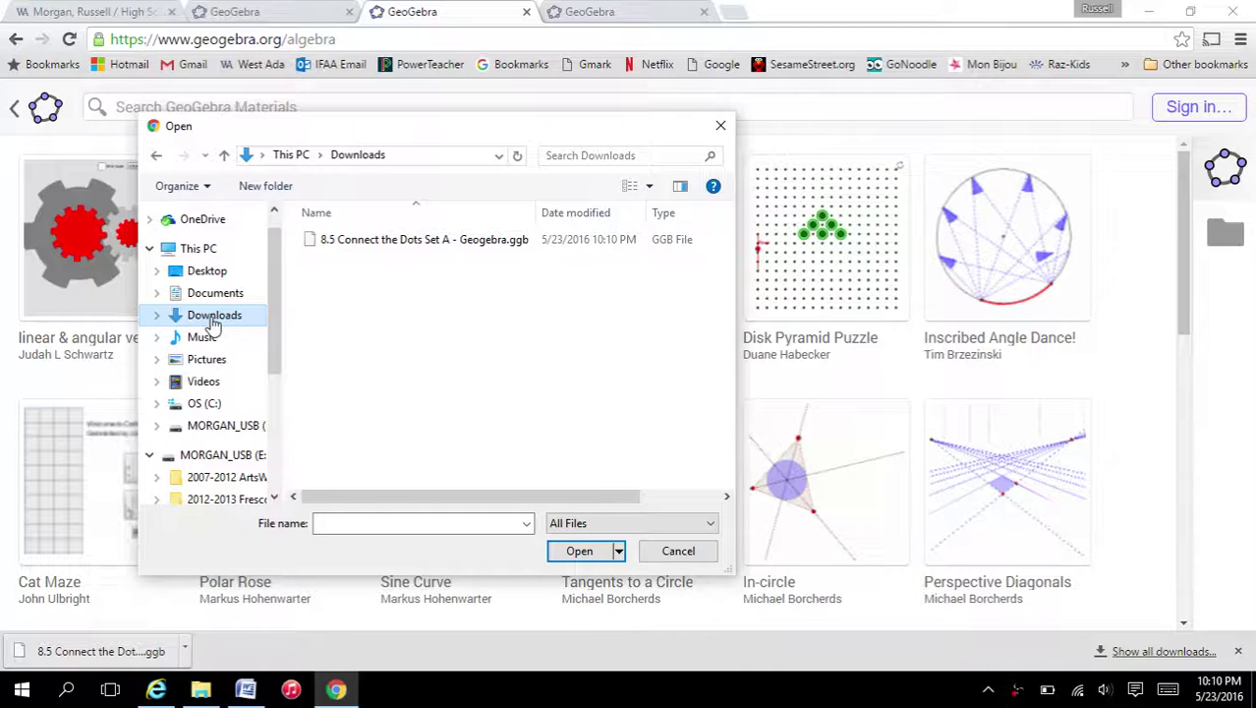
click(373, 245)
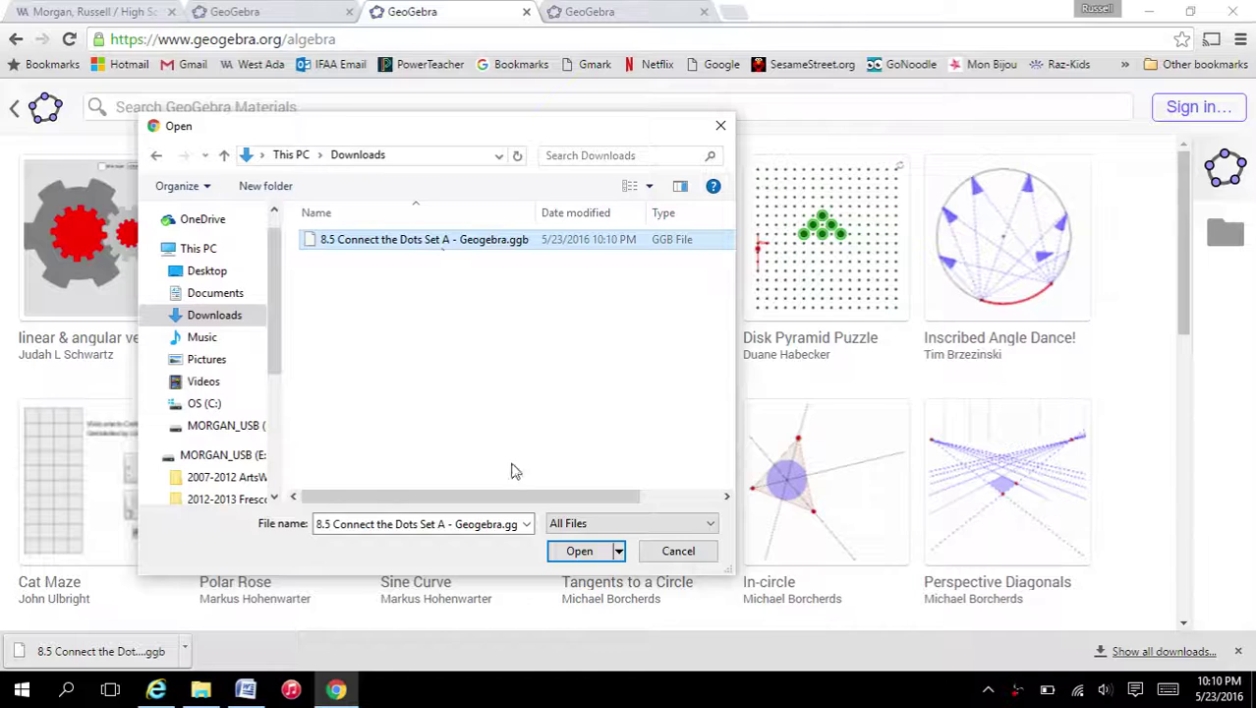
click(582, 553)
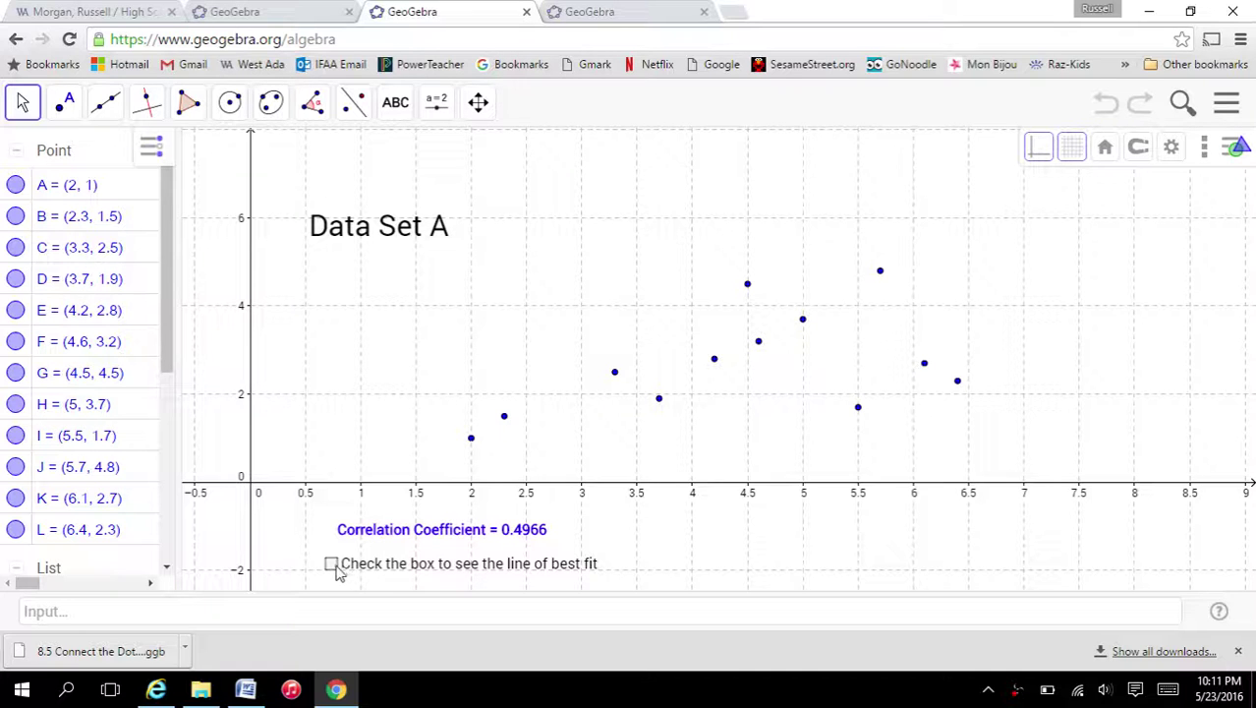
- Show Data Set A's line of best fit, y = 0.4102x + 0.8946, then switch to Word
click(335, 573)
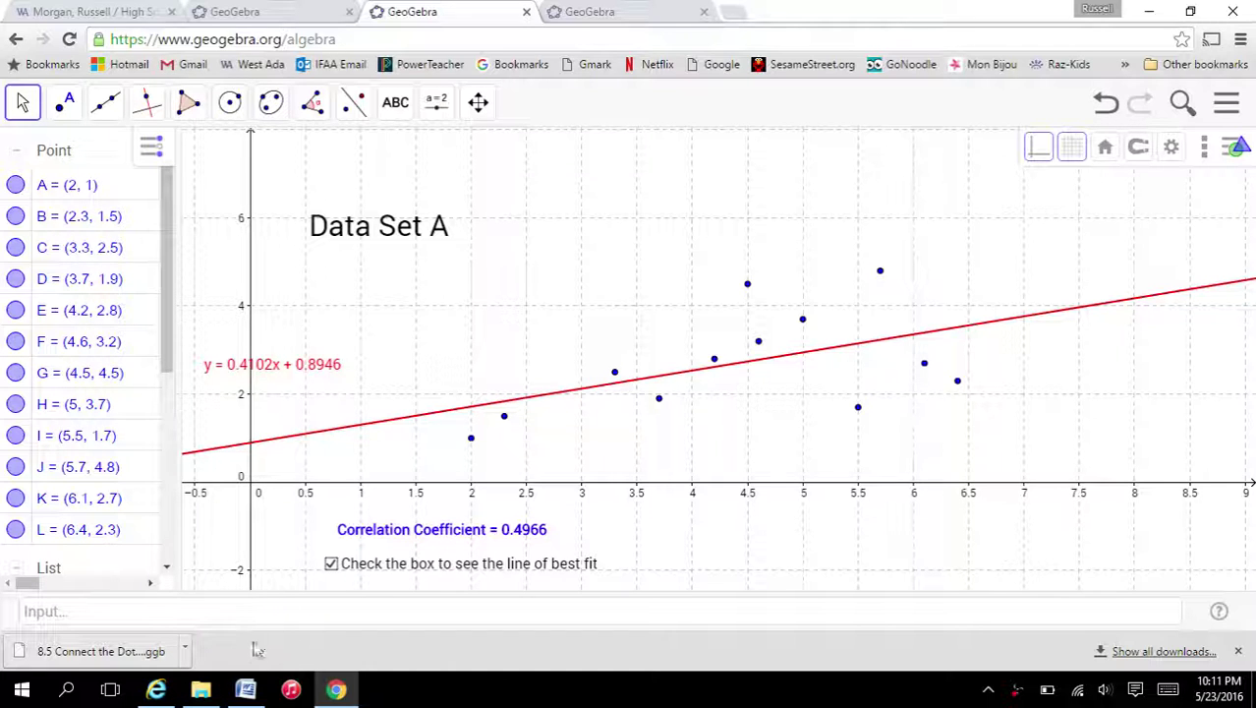
click(245, 691)
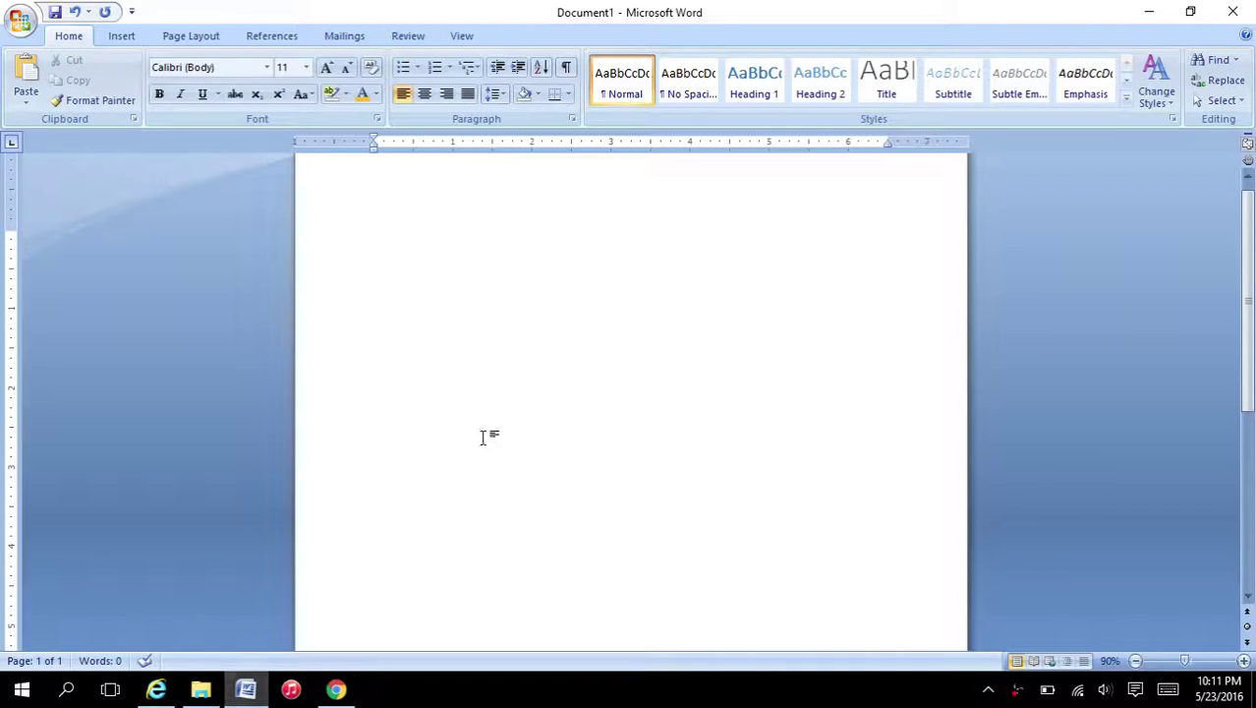
- Paste the best-fit graph screenshot into Word and crop off its right edge, bottom strip and browser bars
key(ctrl+v)
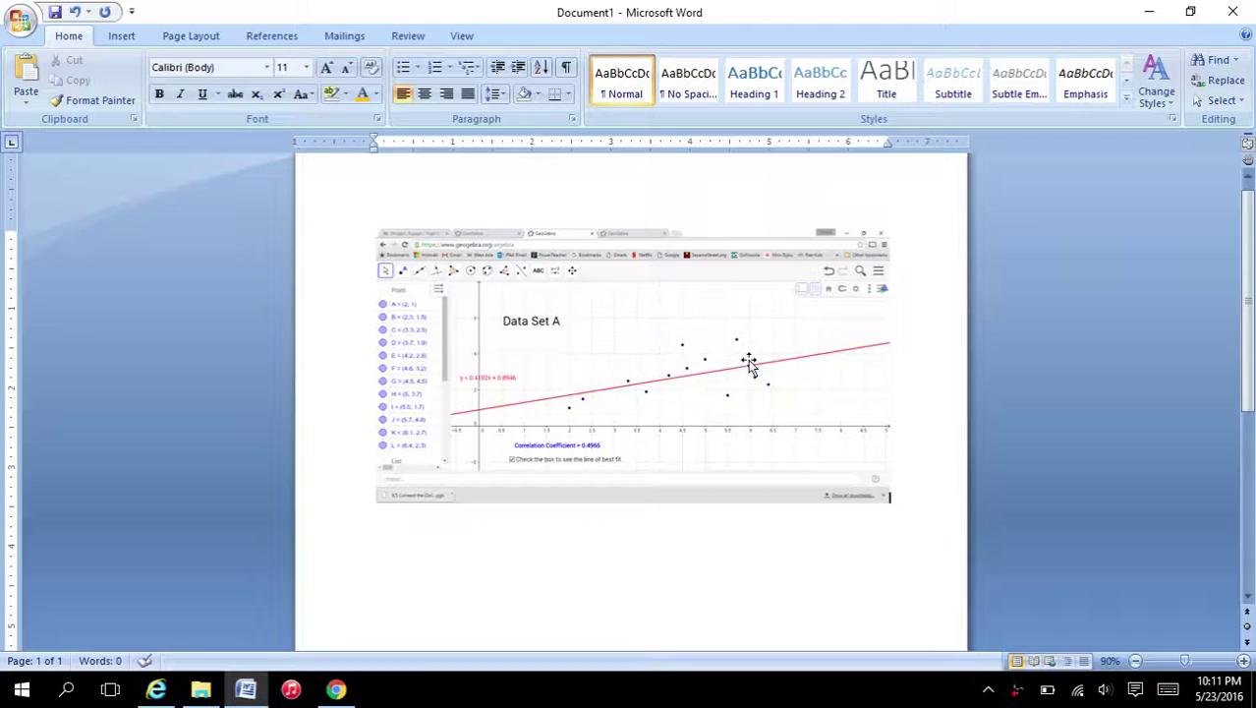
click(669, 351)
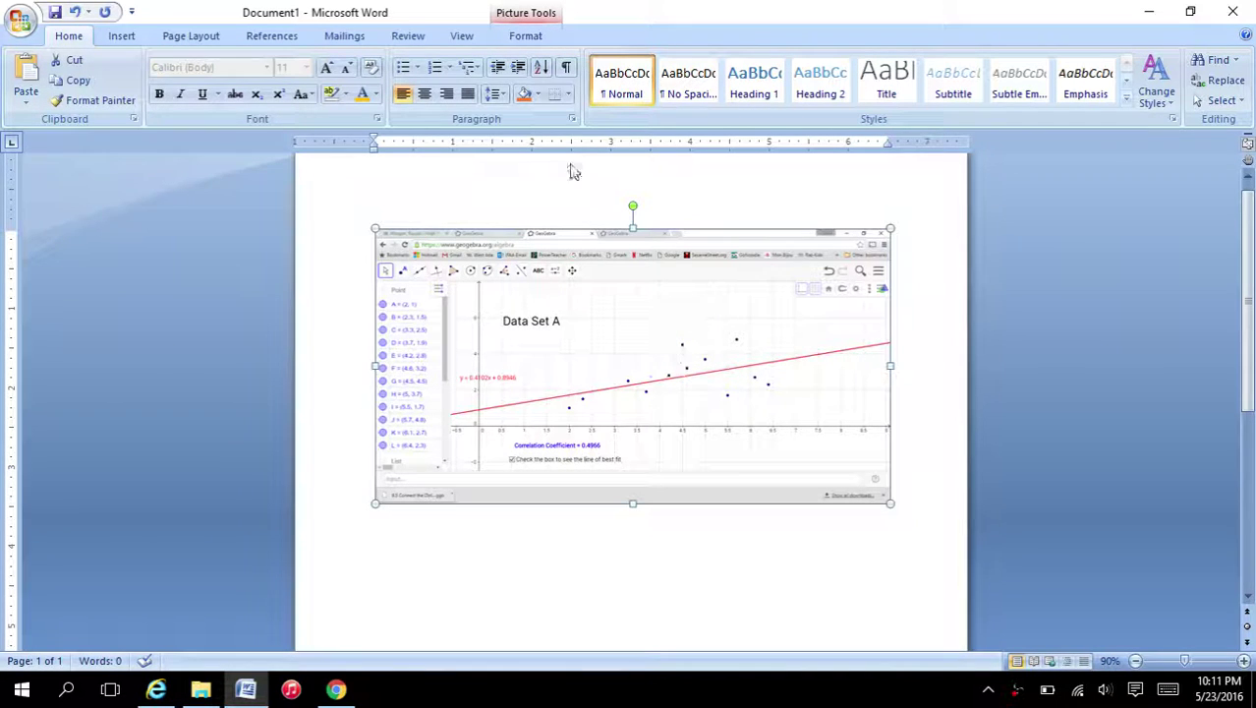
click(526, 37)
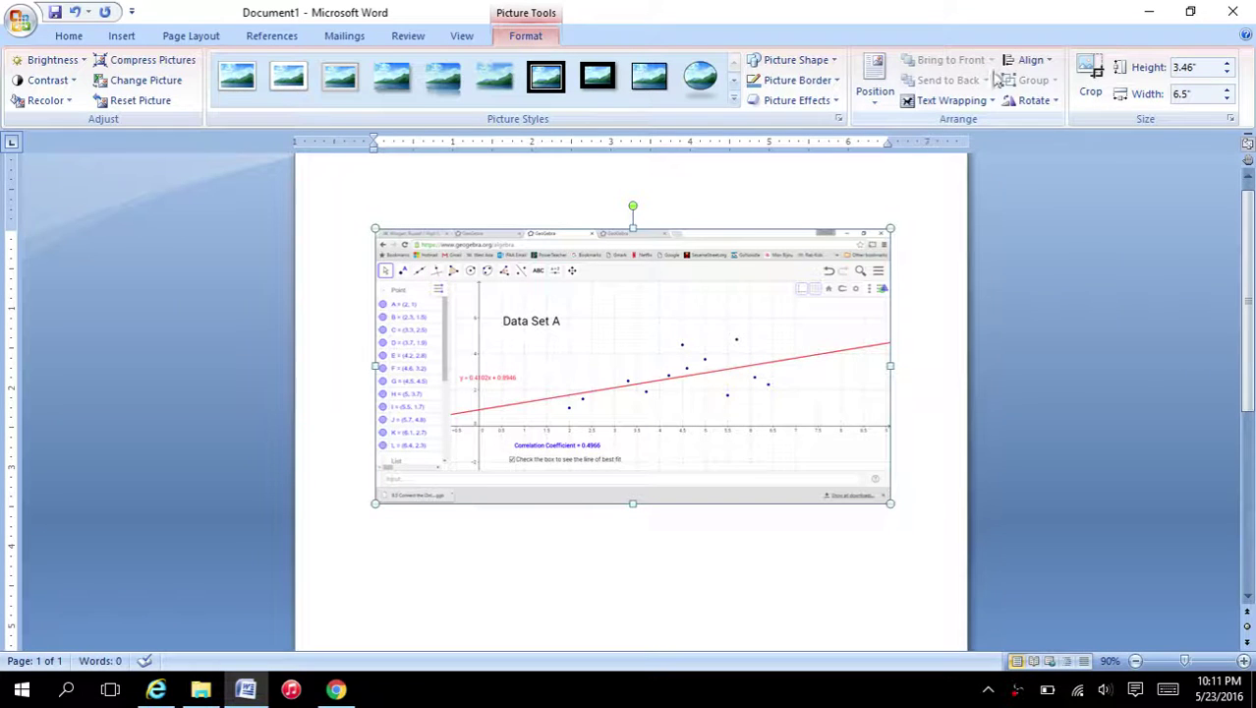
click(1096, 73)
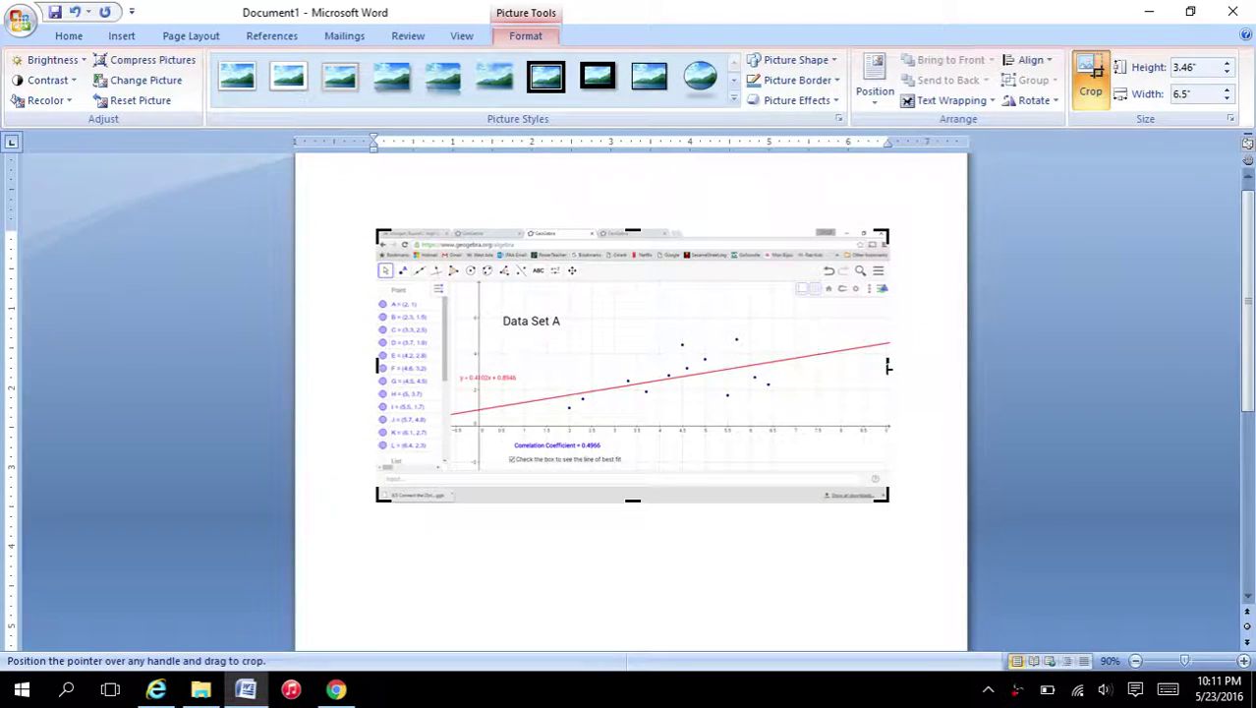
drag(887, 367, 794, 366)
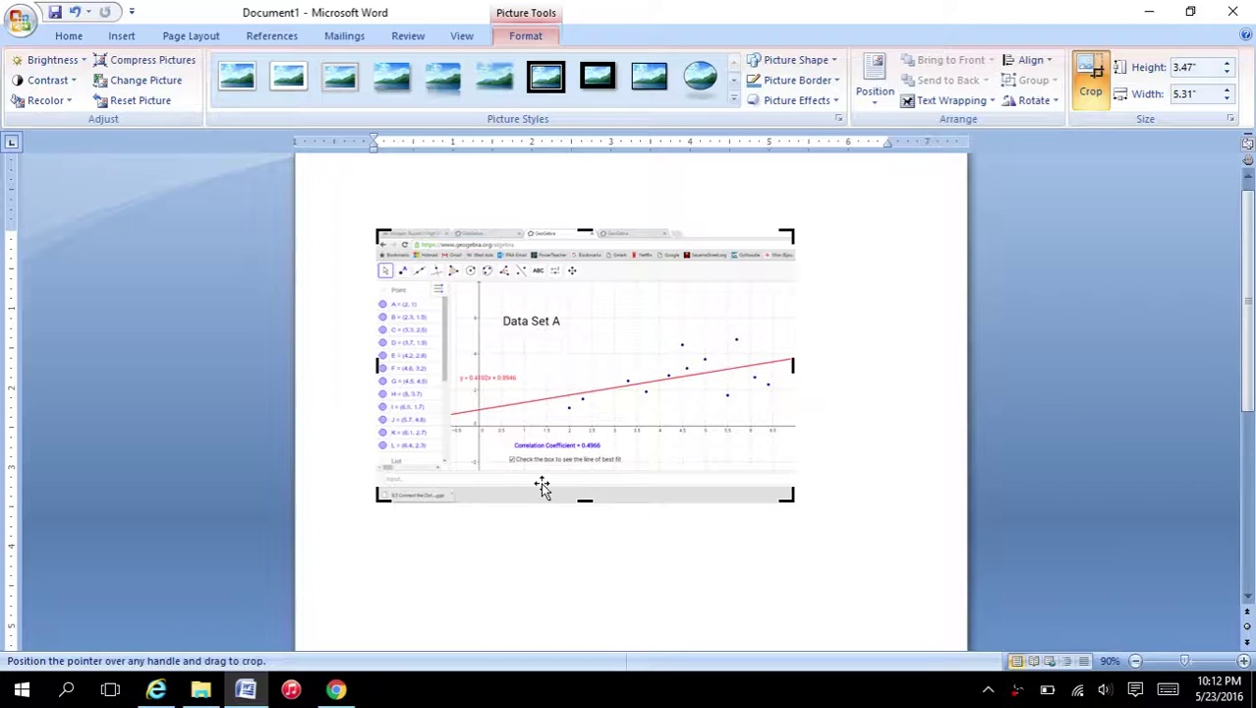
drag(584, 502, 587, 480)
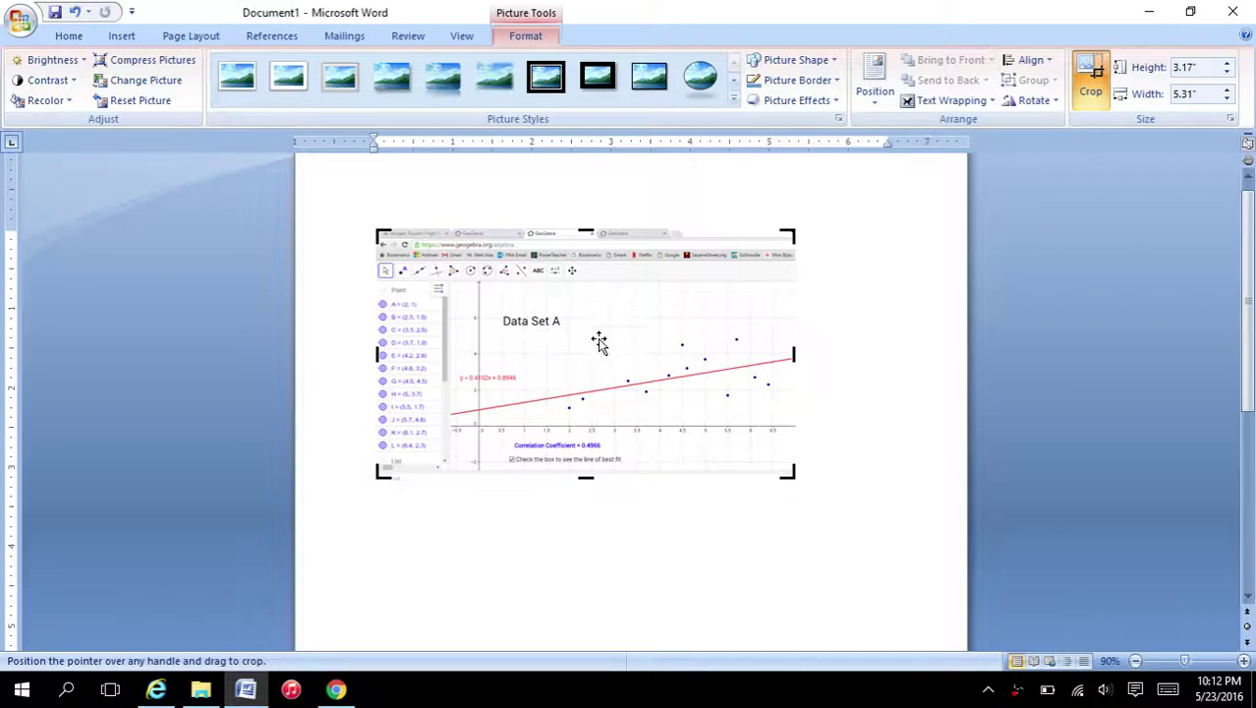
drag(586, 232, 586, 276)
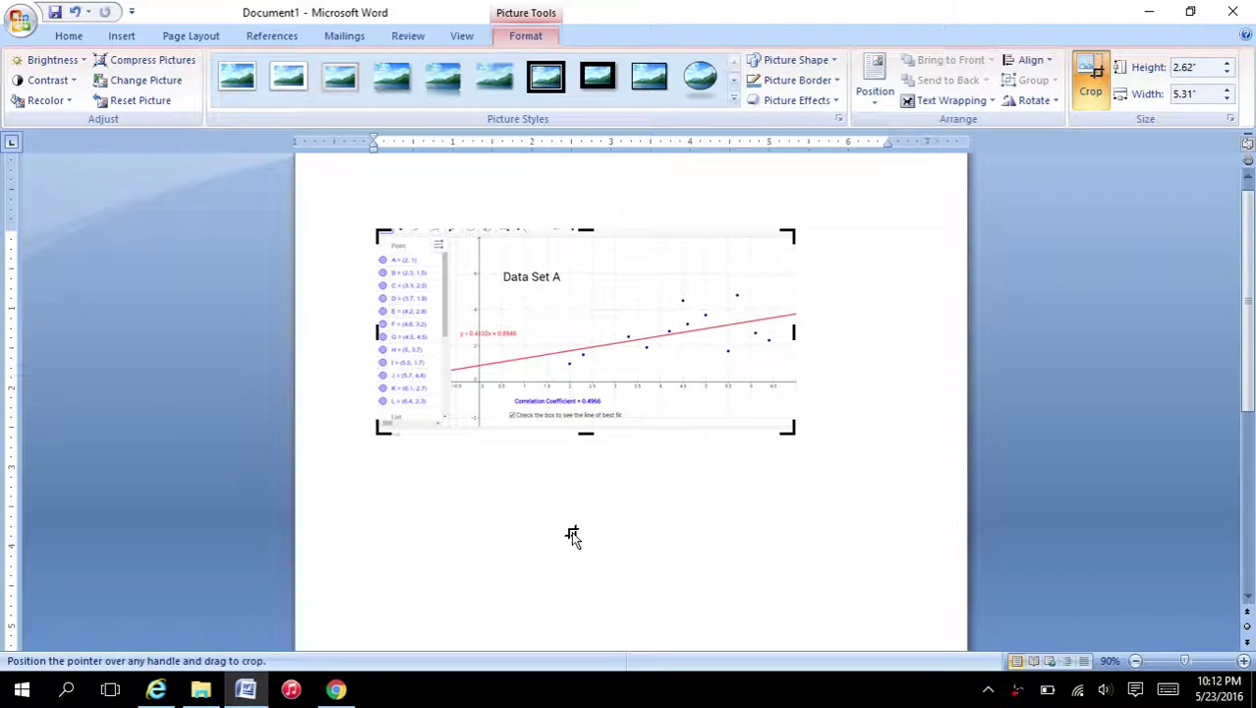
key(Escape)
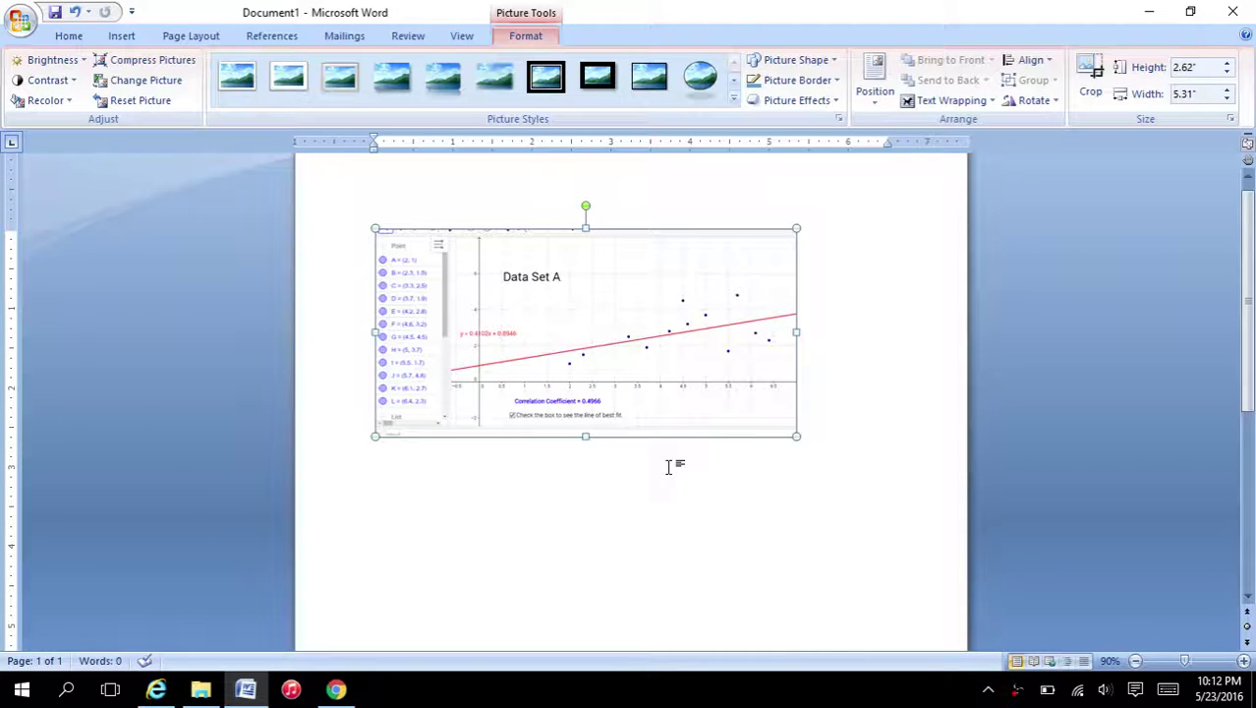
click(336, 690)
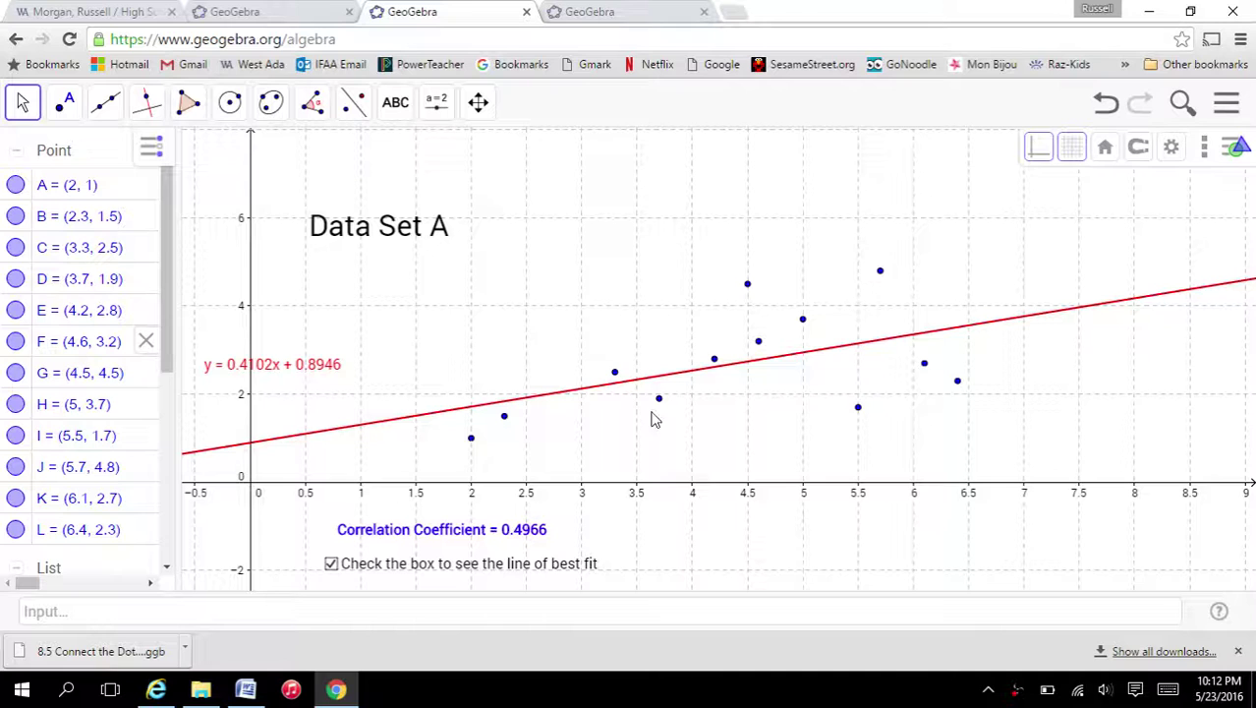
- Drag points G, J, H, I and L toward the regression line
drag(748, 285, 752, 364)
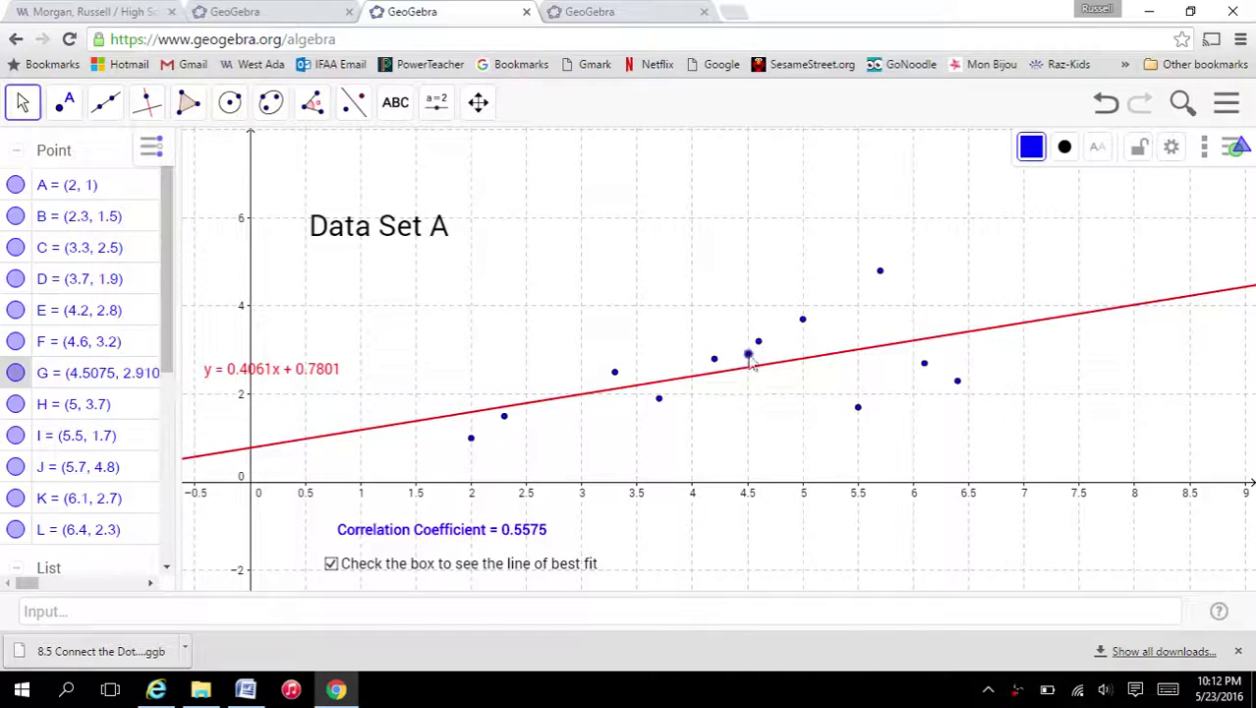
click(881, 275)
drag(882, 278, 884, 350)
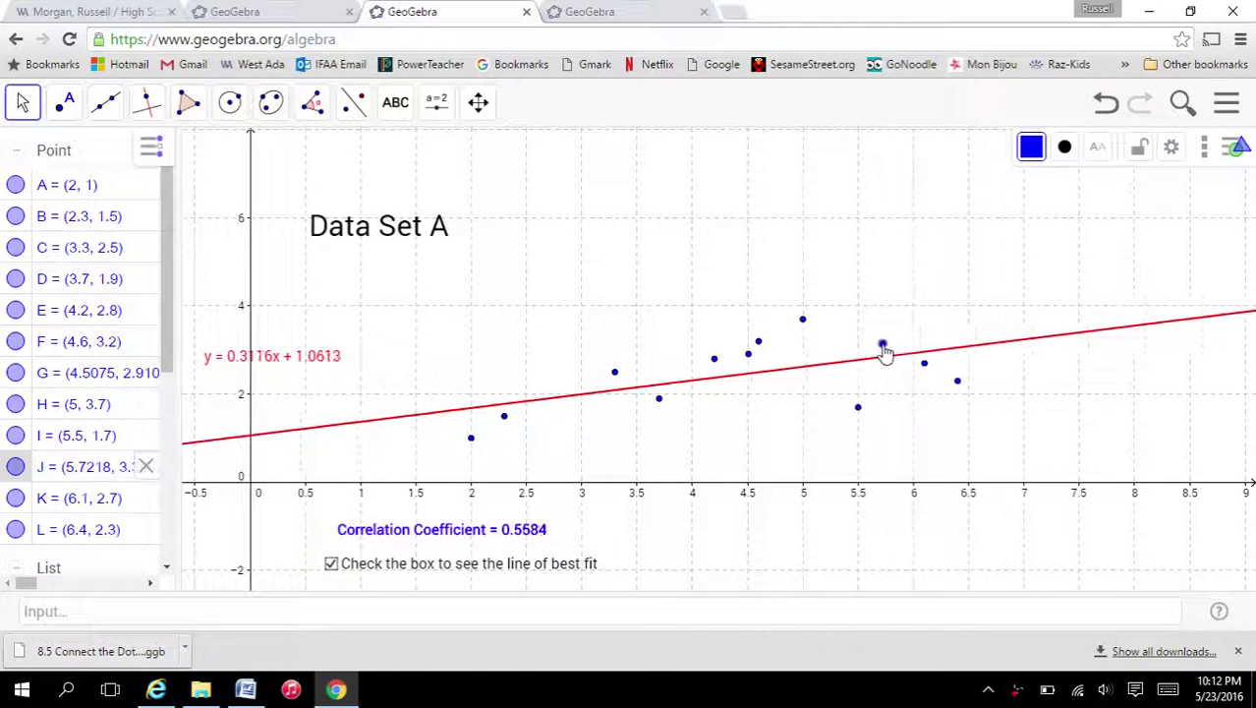
click(802, 322)
drag(802, 322, 804, 364)
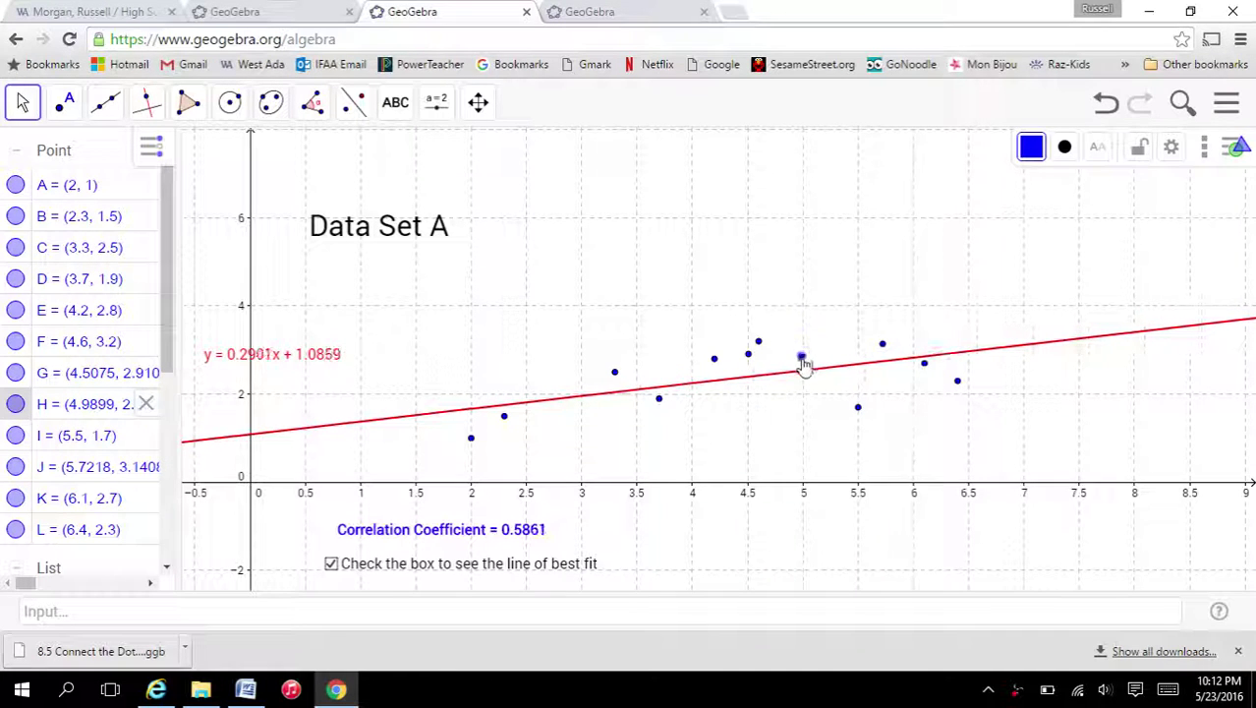
drag(858, 406, 857, 369)
drag(958, 382, 953, 342)
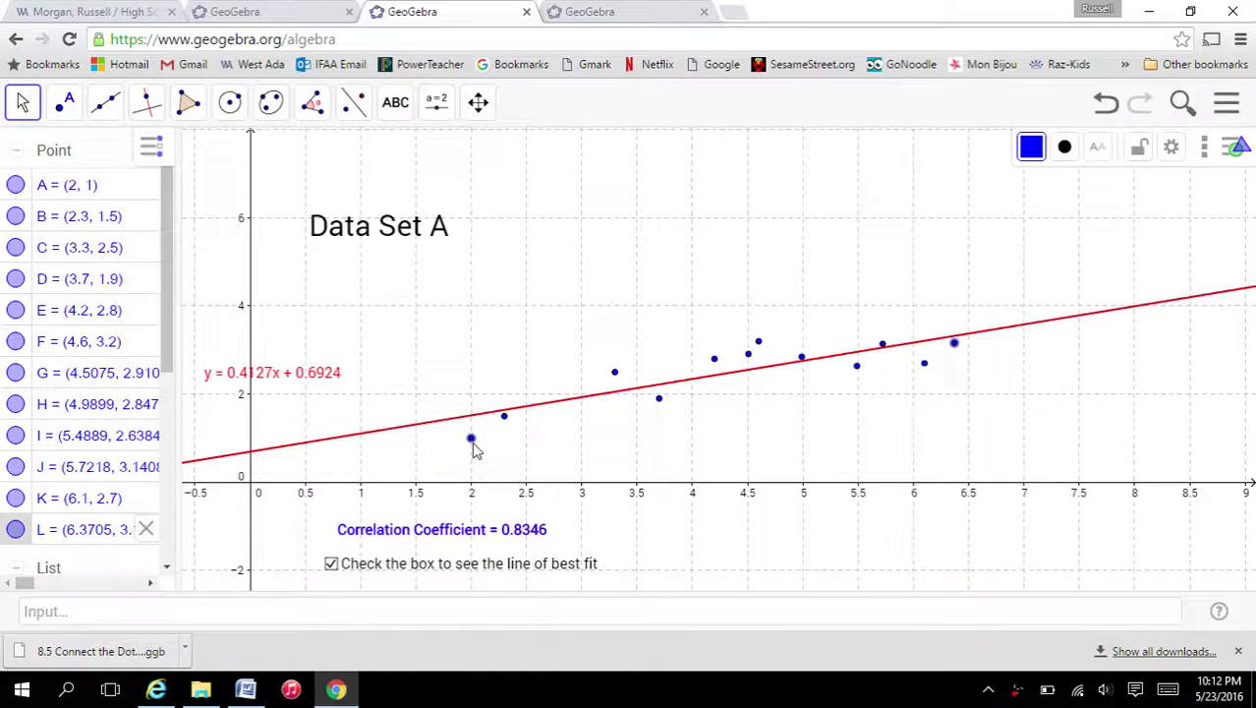
- Move points A, D, F, E, B and K onto the line, giving correlation 0.9713
drag(472, 443, 470, 416)
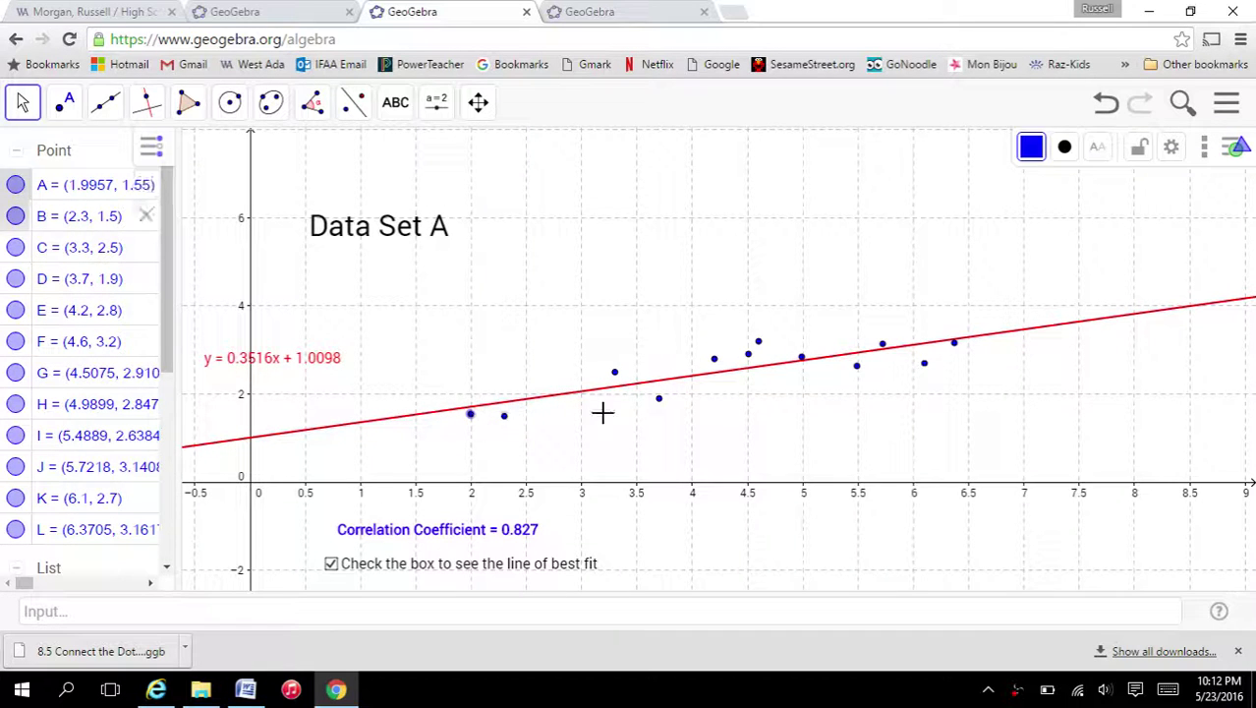
drag(659, 398, 614, 381)
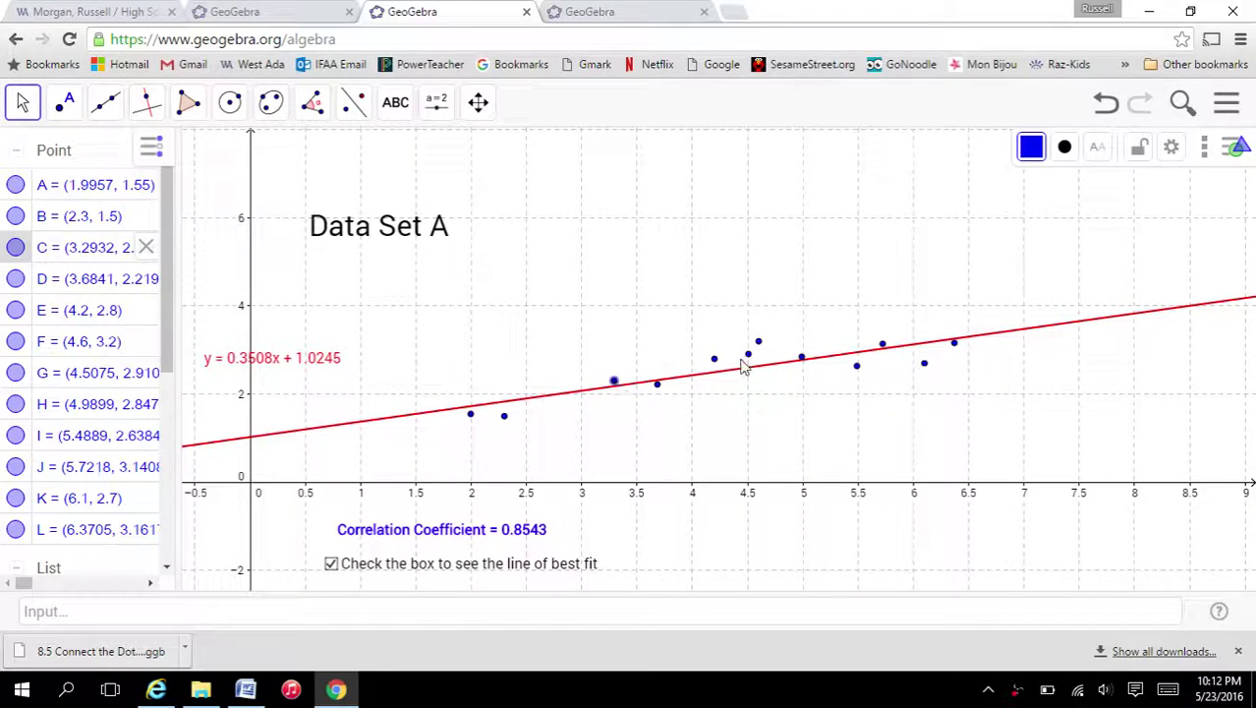
drag(758, 342, 716, 374)
mouse_move(878, 352)
mouse_down()
mouse_move(873, 372)
mouse_move(856, 361)
mouse_up()
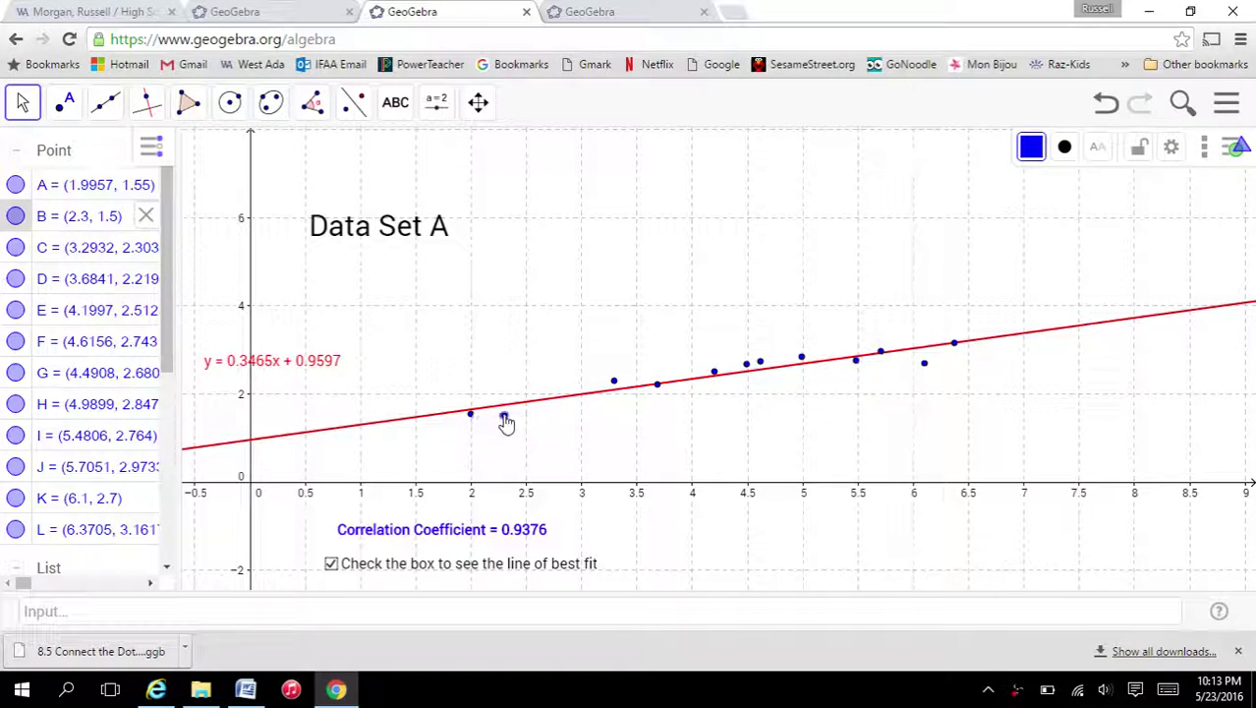
drag(503, 415, 504, 407)
drag(924, 364, 924, 354)
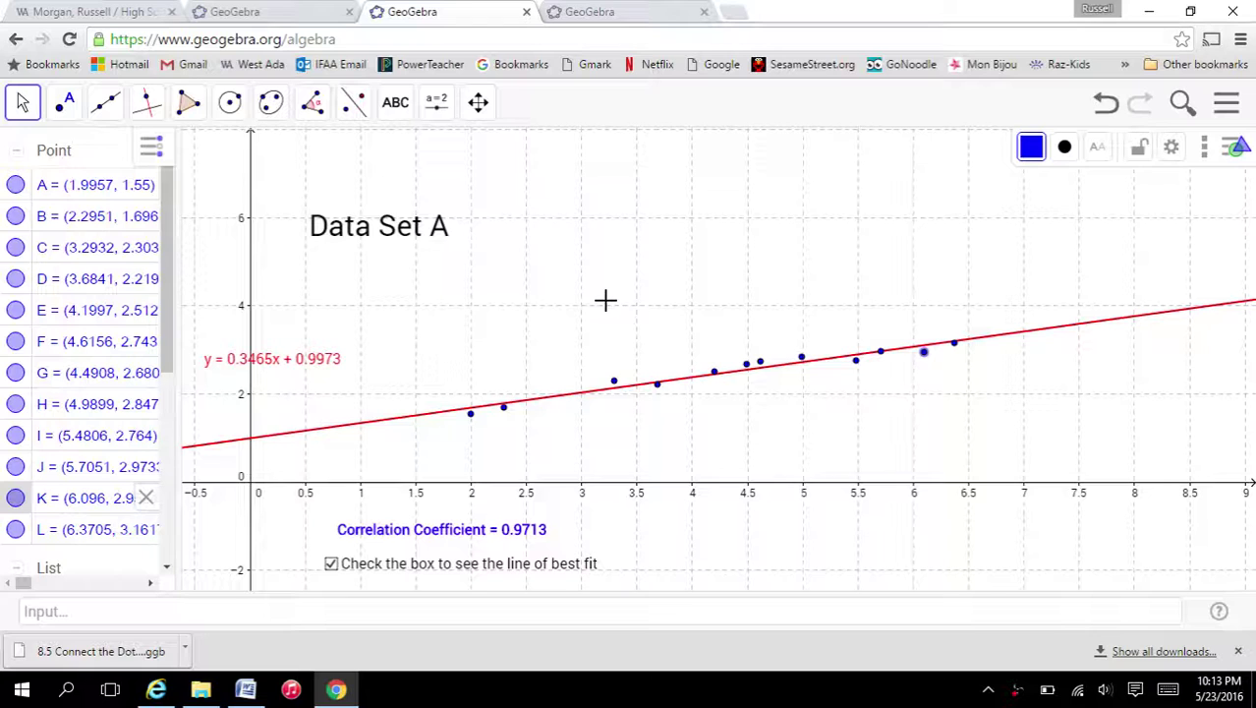
- Paste the modified Data Set A screenshot on a new line below the first graph
click(246, 689)
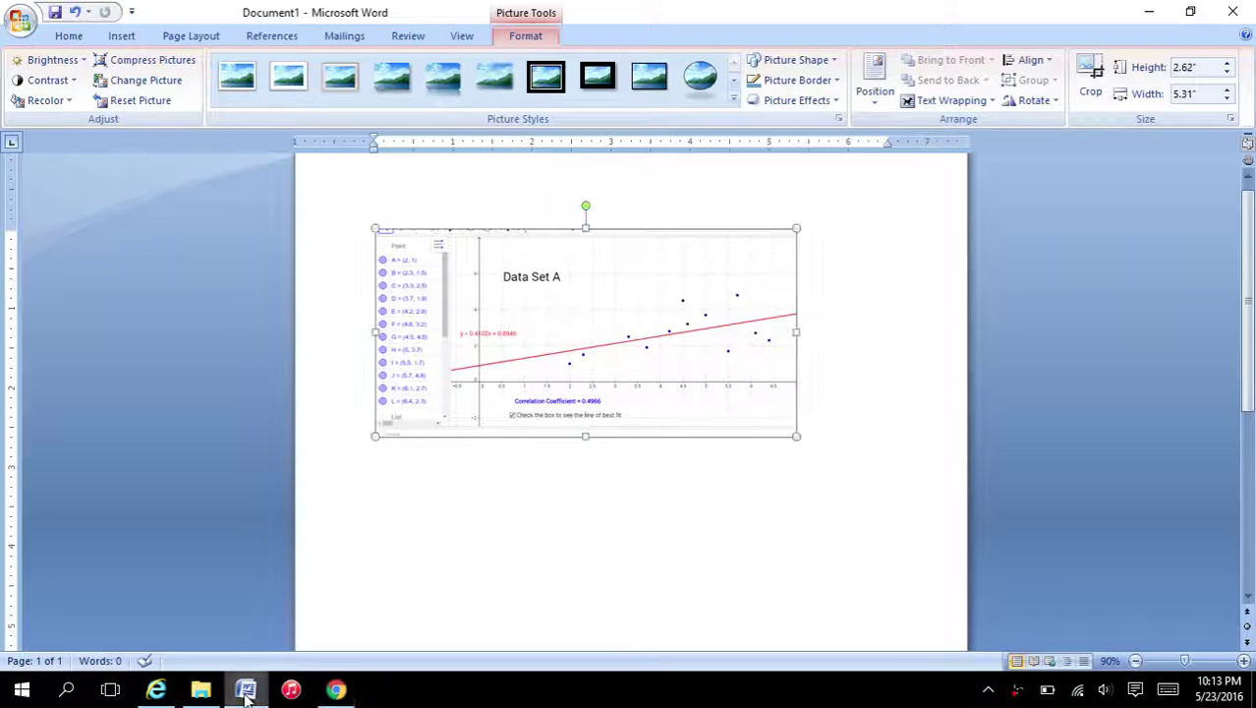
click(880, 451)
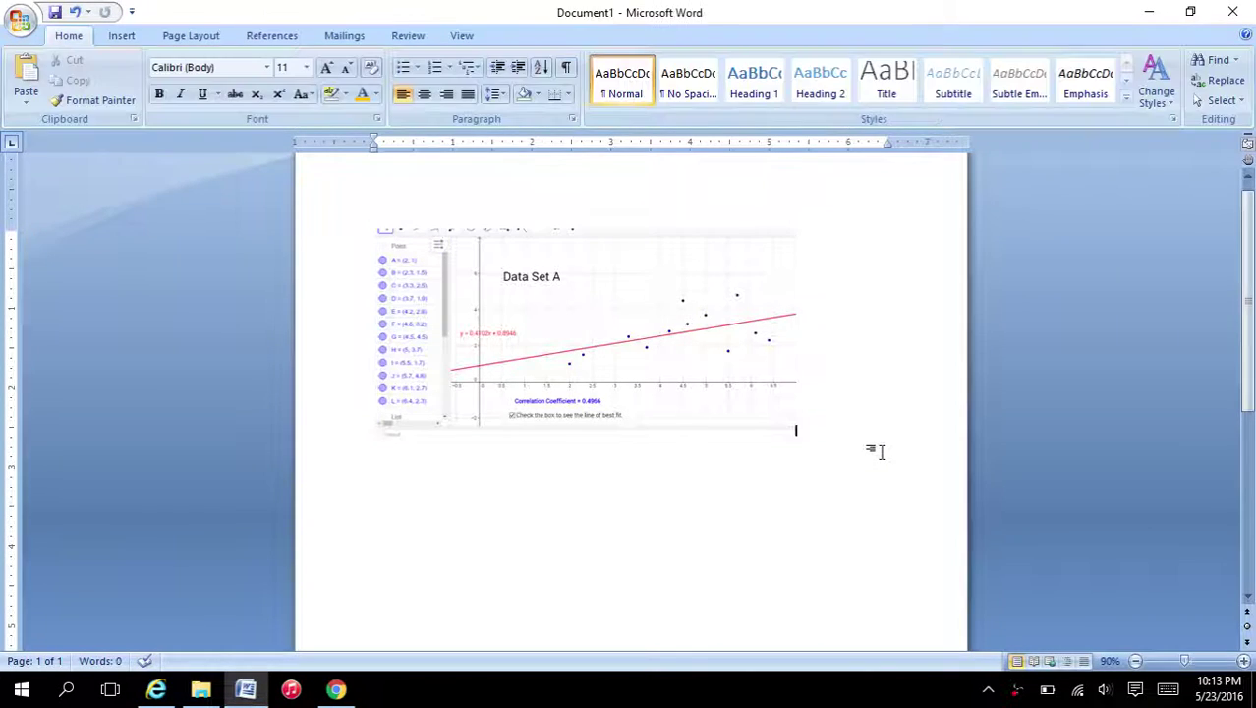
key(Return)
key(ctrl+v)
- Crop the right edge, browser bars and bottom strip off the second picture
click(672, 497)
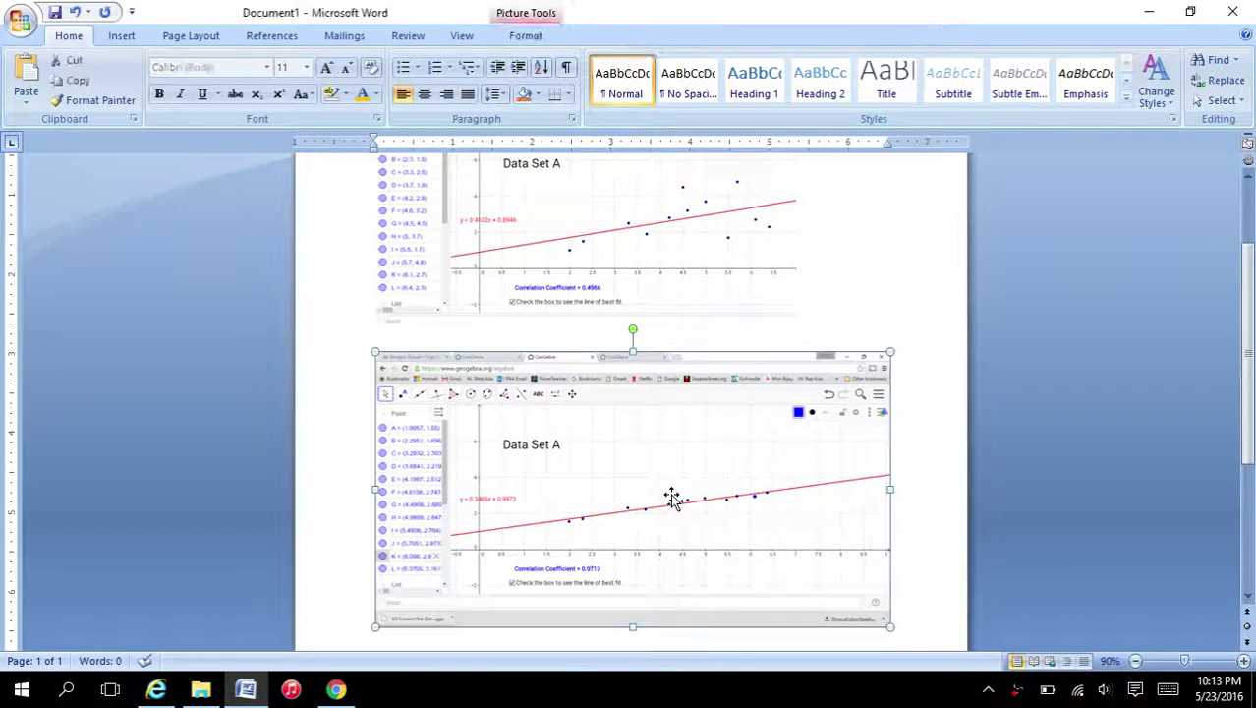
click(524, 39)
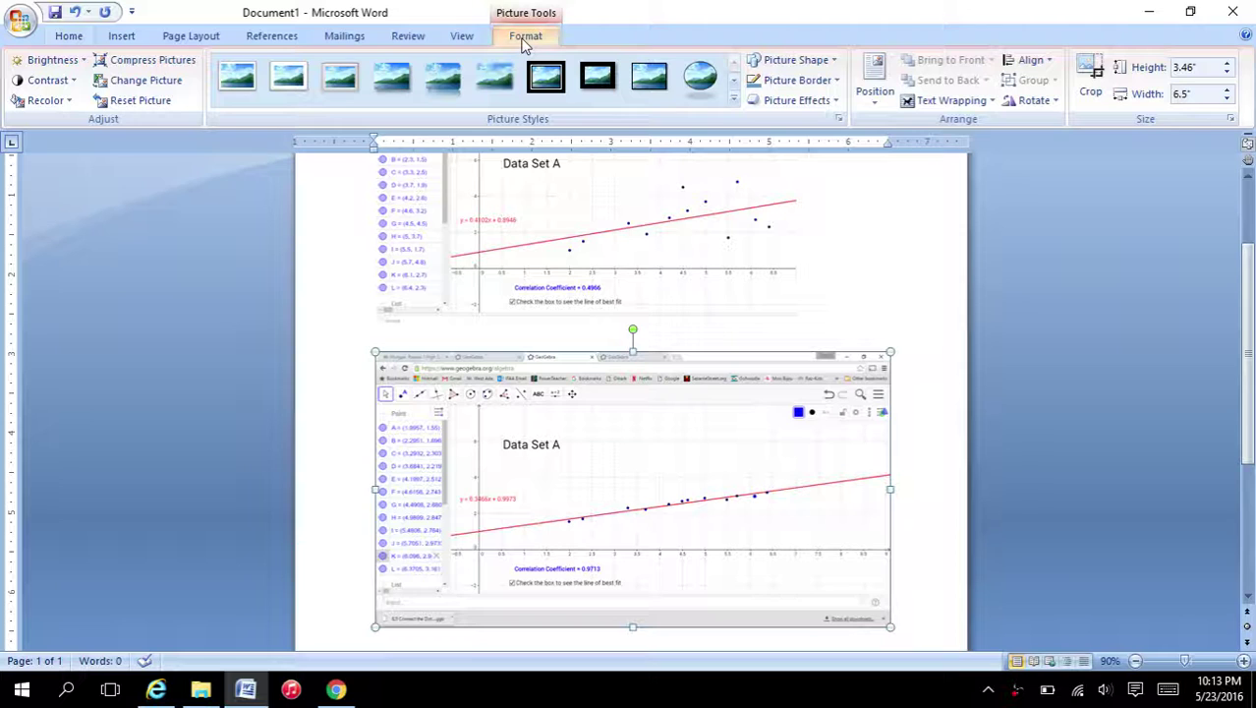
click(1091, 74)
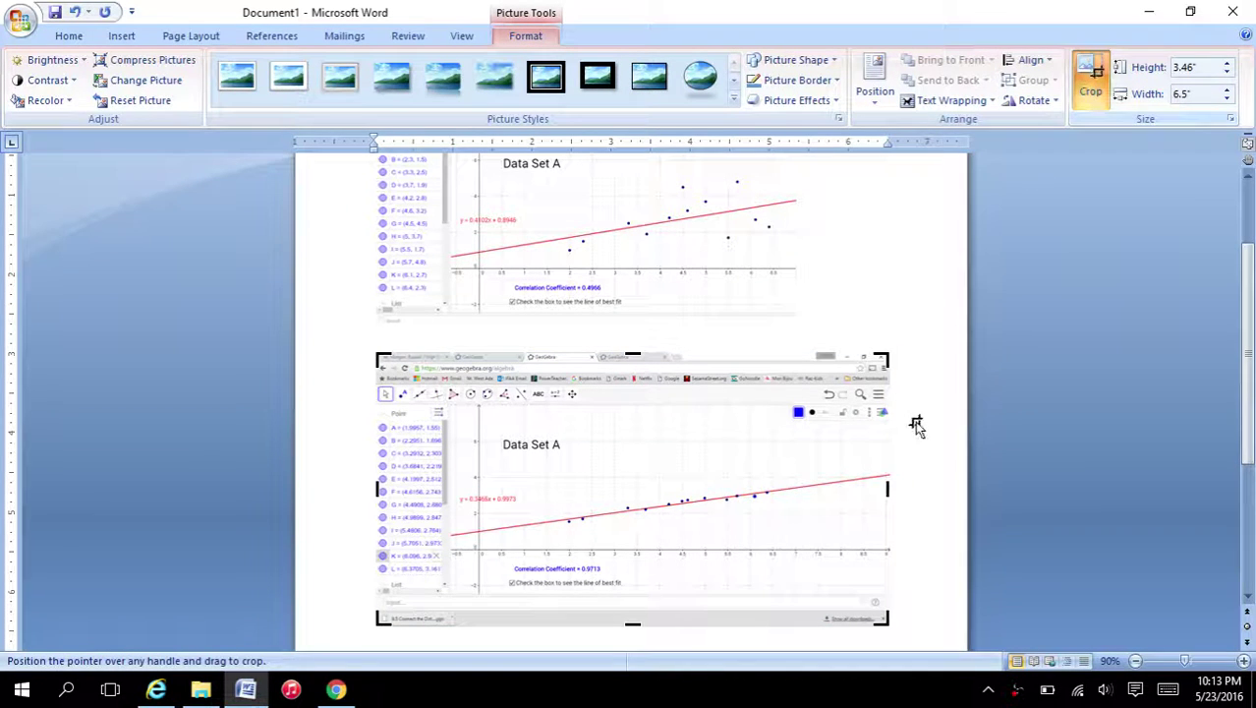
drag(888, 487, 786, 488)
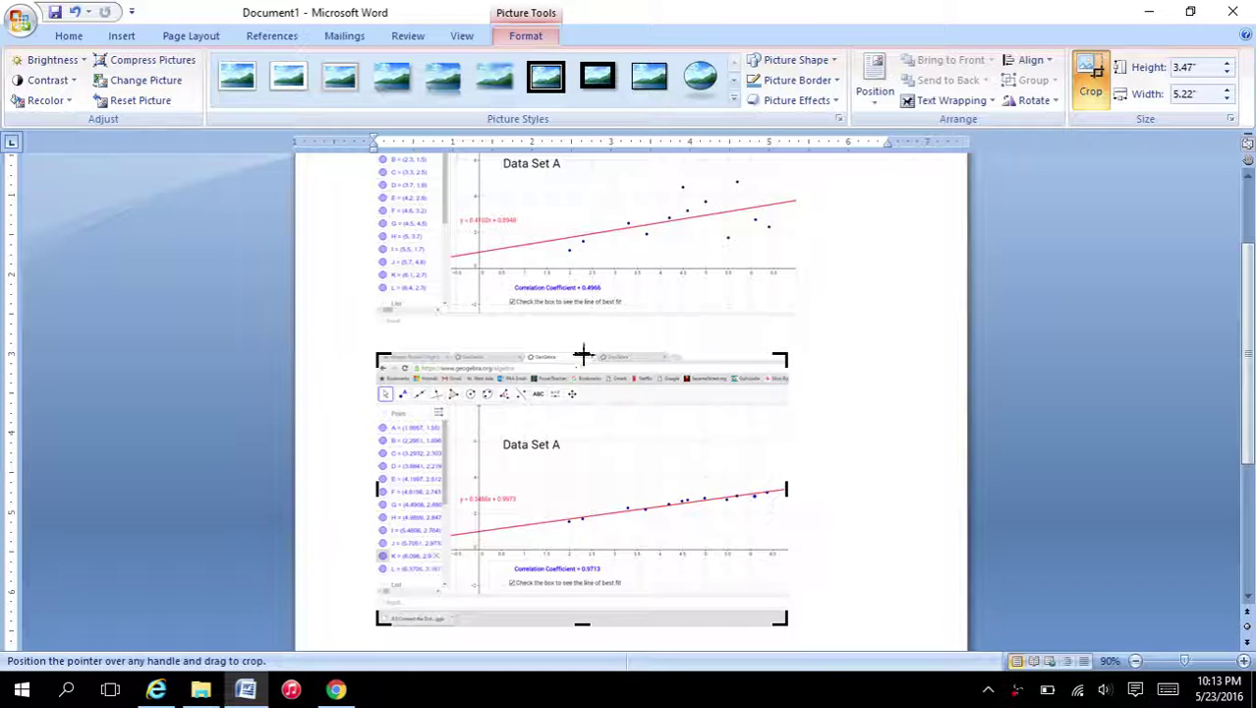
drag(583, 360, 583, 421)
mouse_move(576, 565)
mouse_down()
mouse_move(583, 579)
mouse_move(585, 553)
mouse_up()
key(Escape)
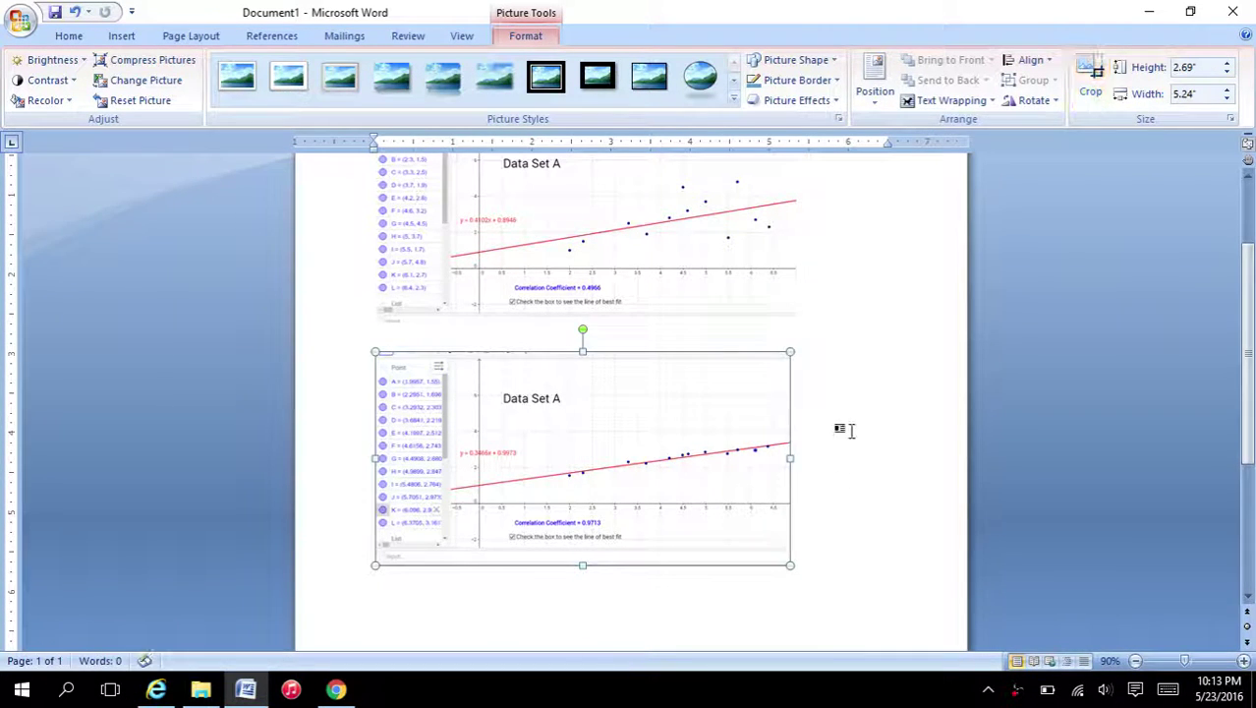
- Shrink the top picture slightly and caption it 'Original Data Set A'
scroll(847, 426, up, 2)
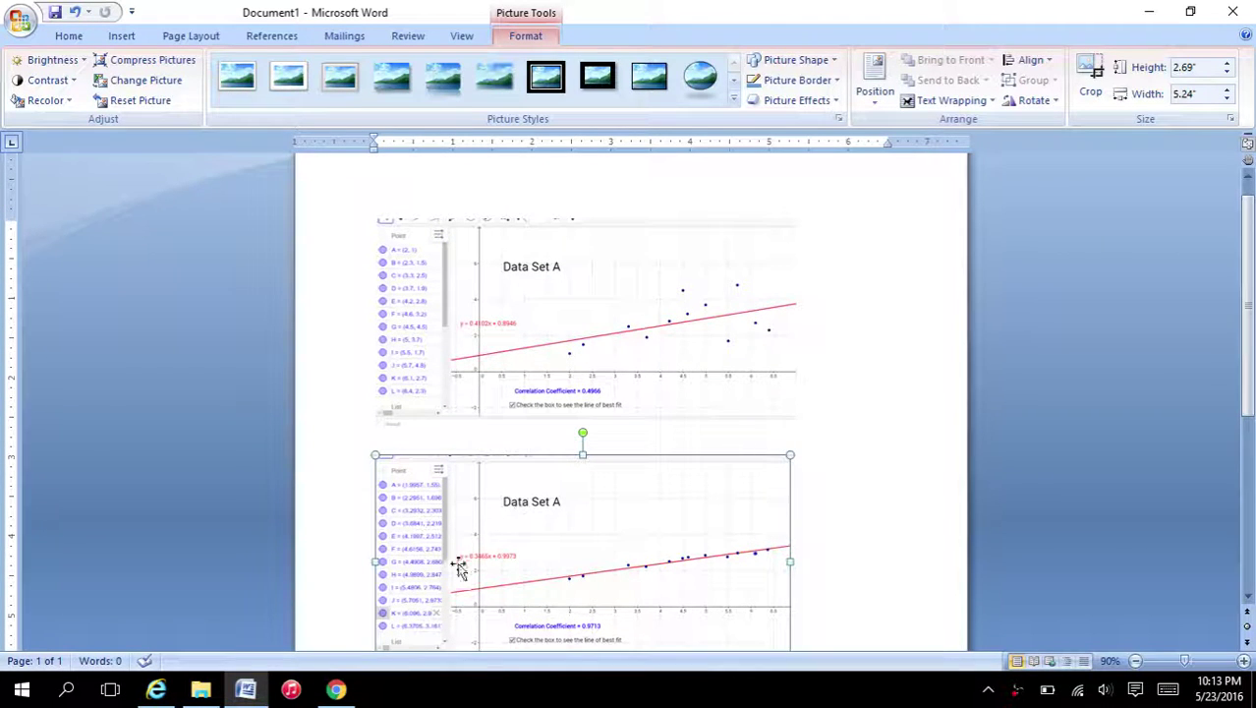
click(393, 205)
drag(375, 205, 372, 217)
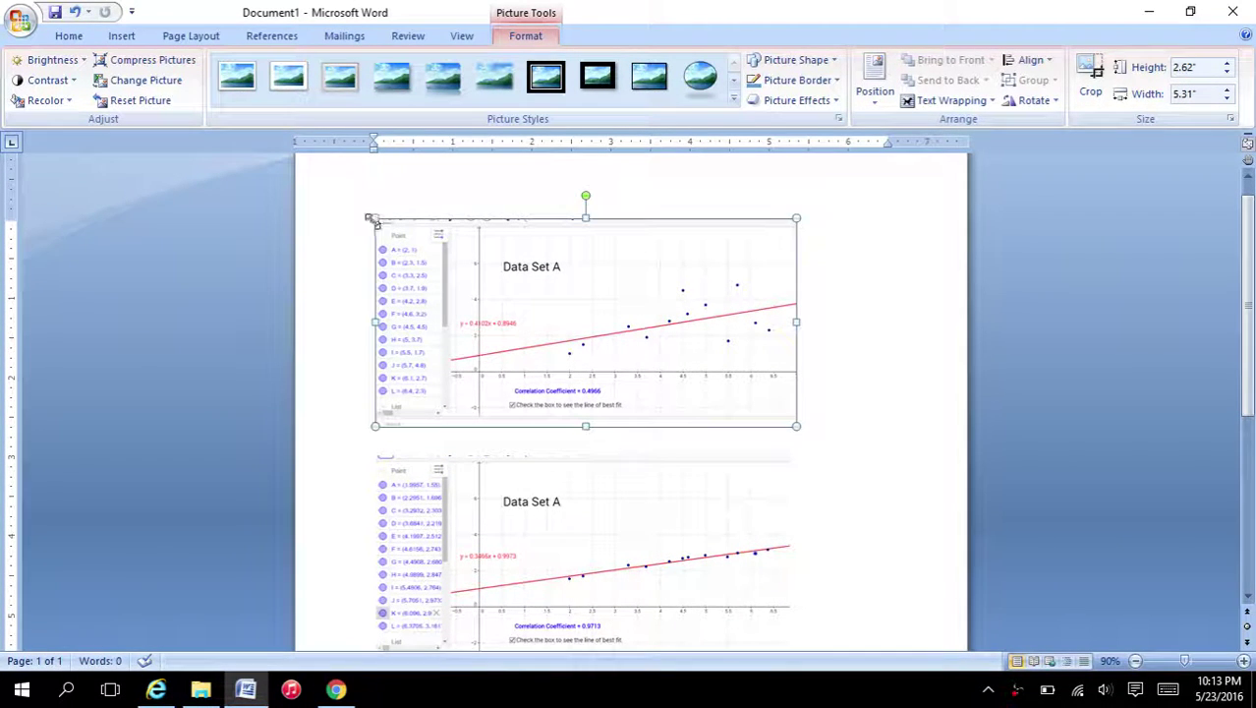
click(369, 223)
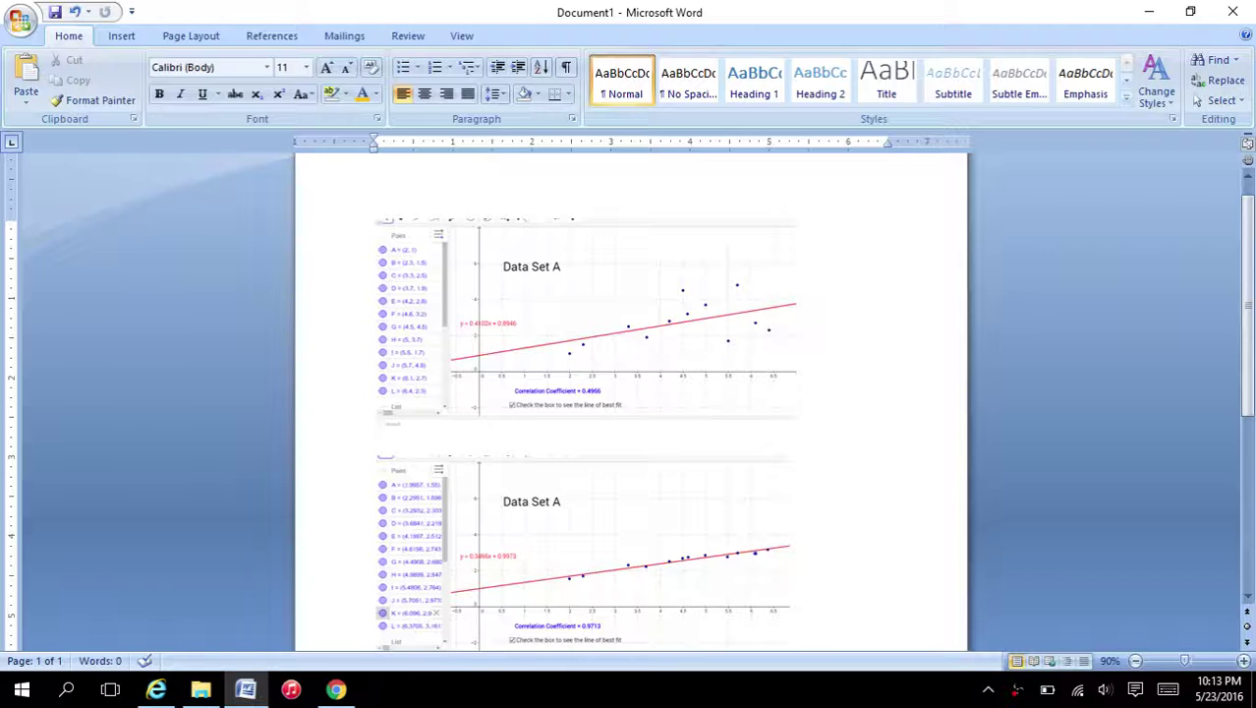
key(Return)
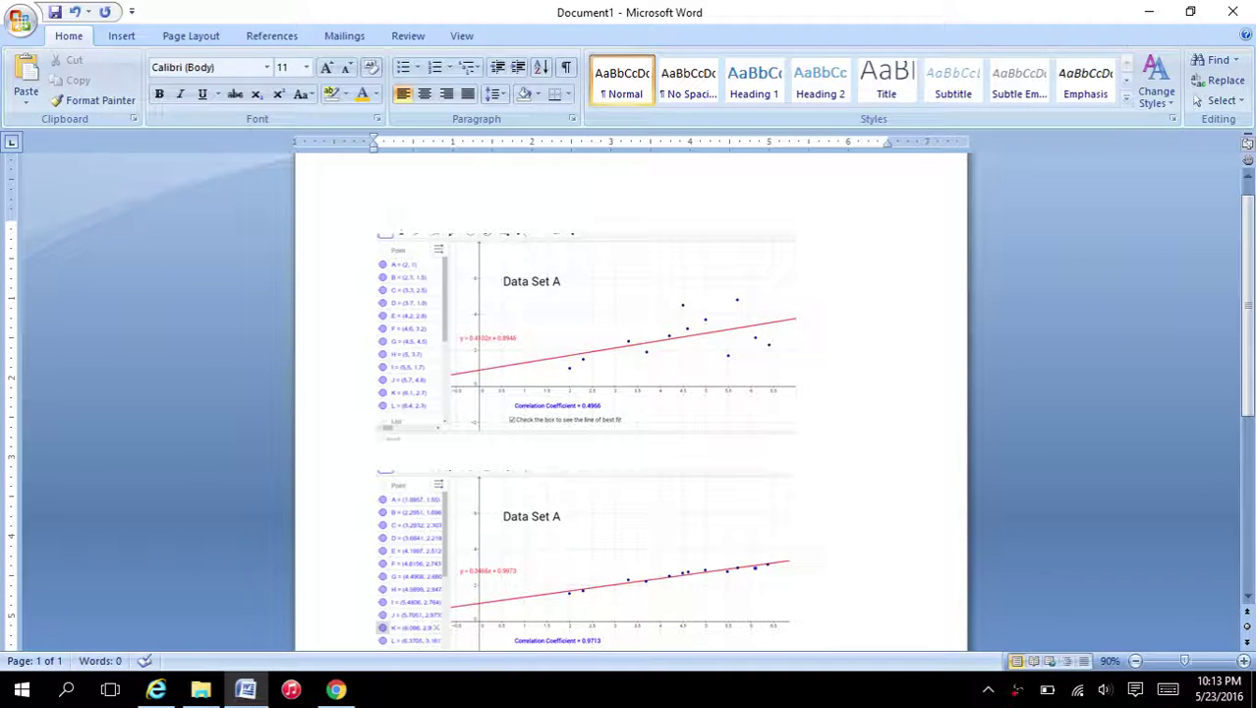
key(Return)
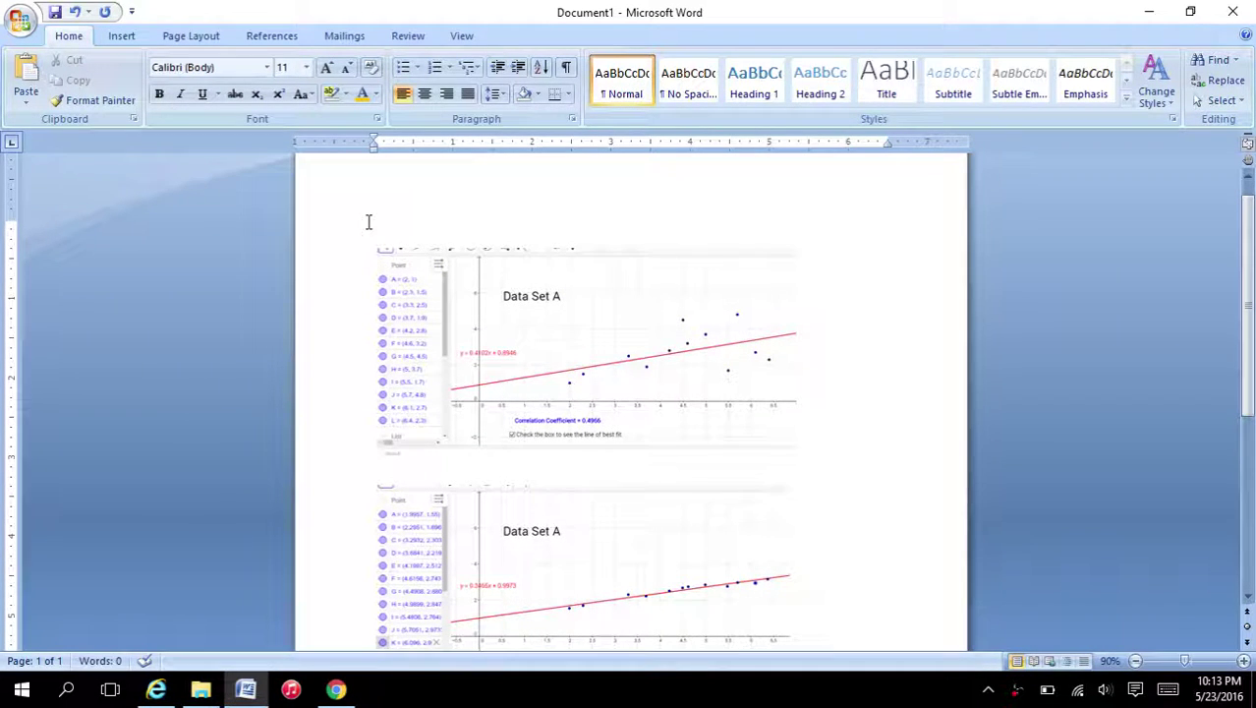
text(Original Data Set A)
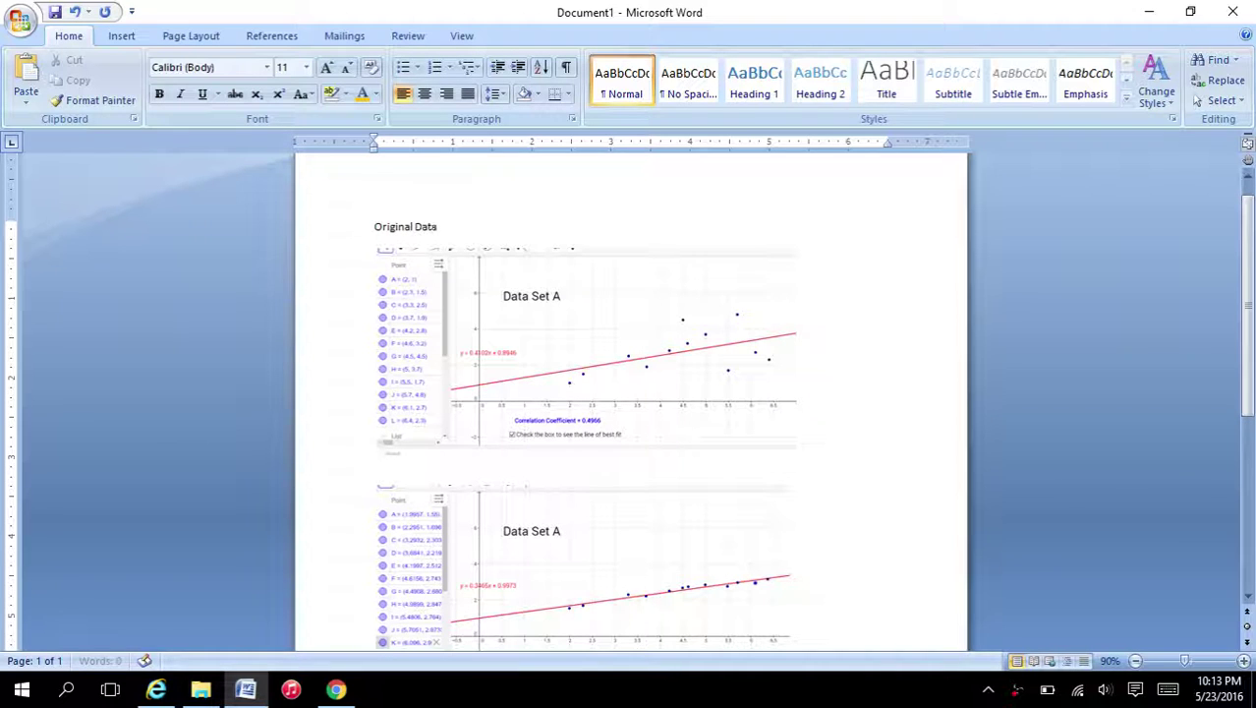
- Caption the second picture 'Modified Data Set A'
click(415, 473)
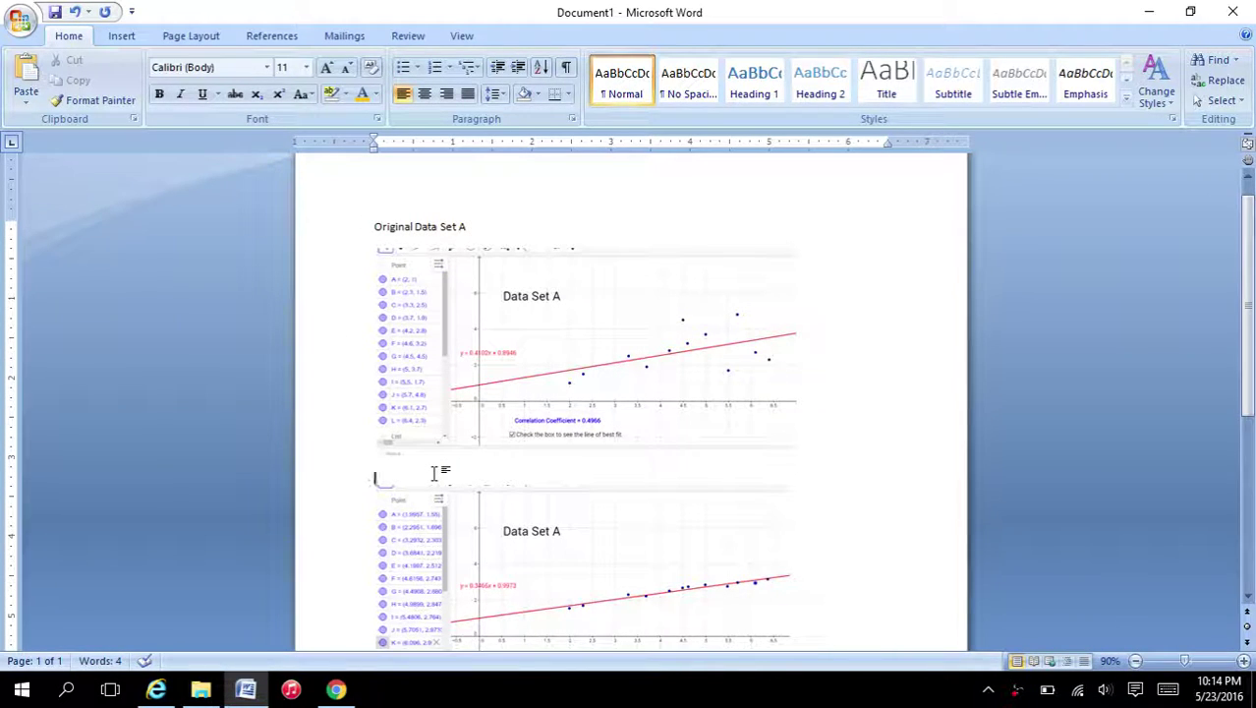
key(Return)
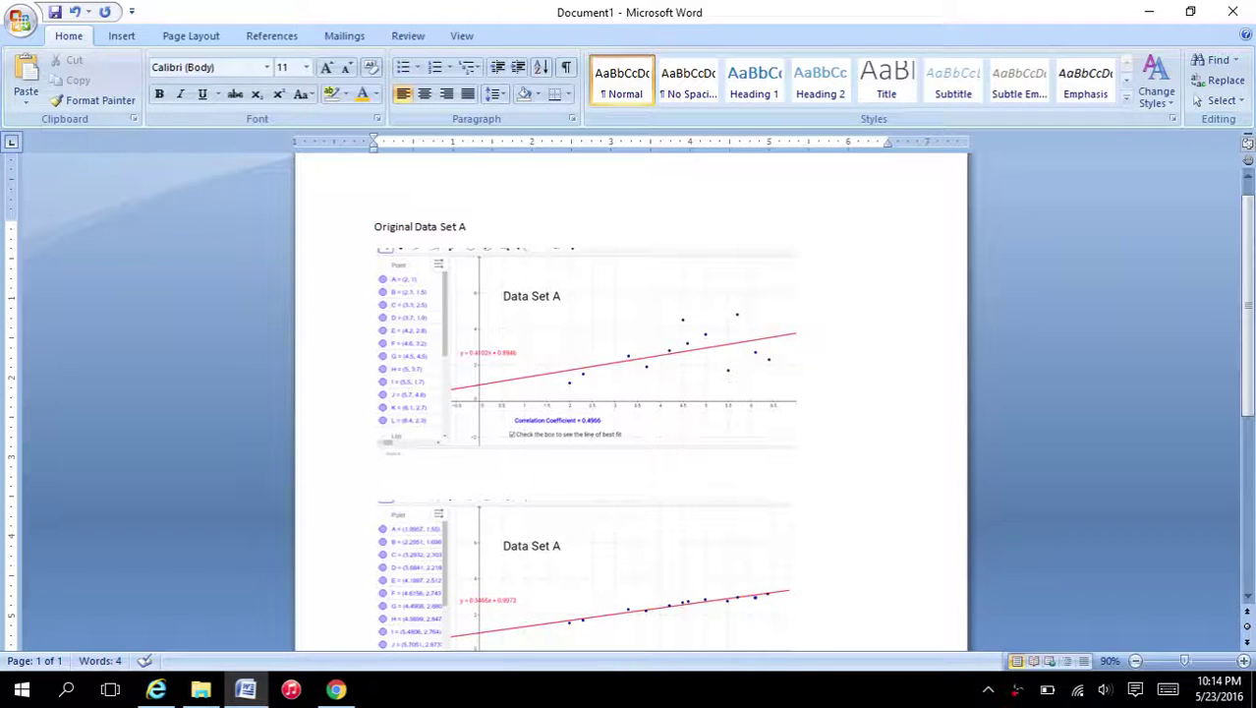
text(Modified Data Set A)
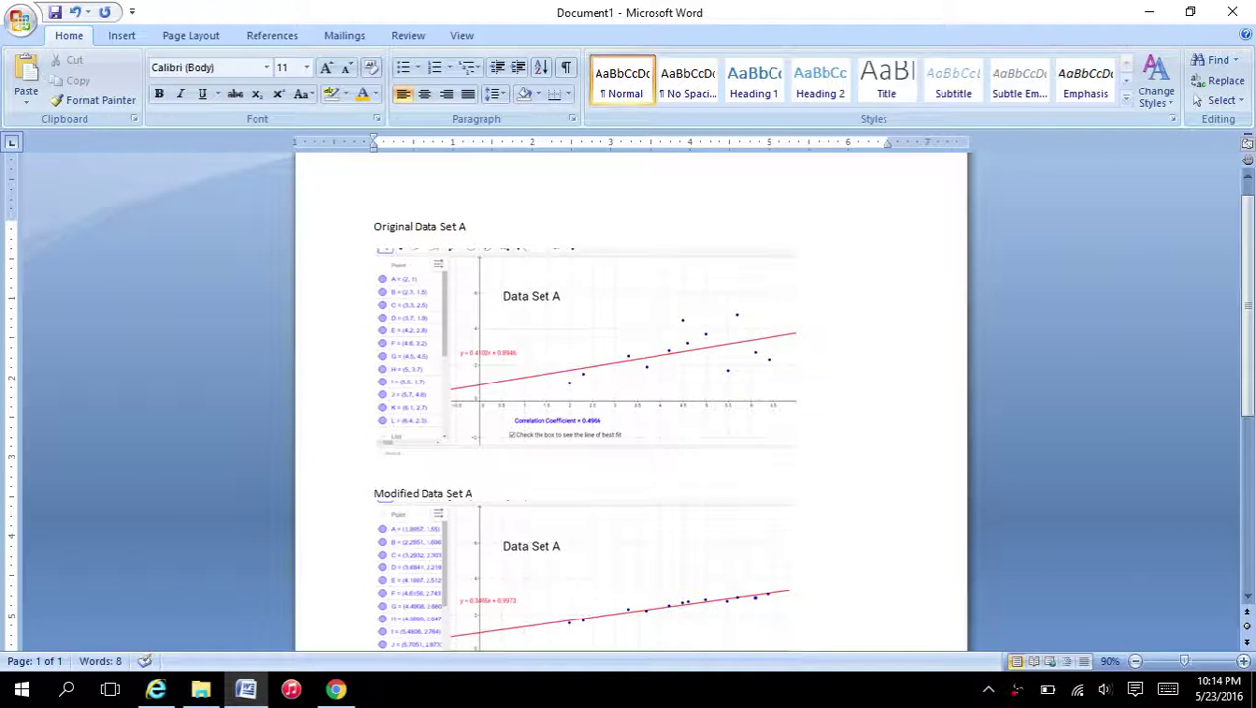
key(Return)
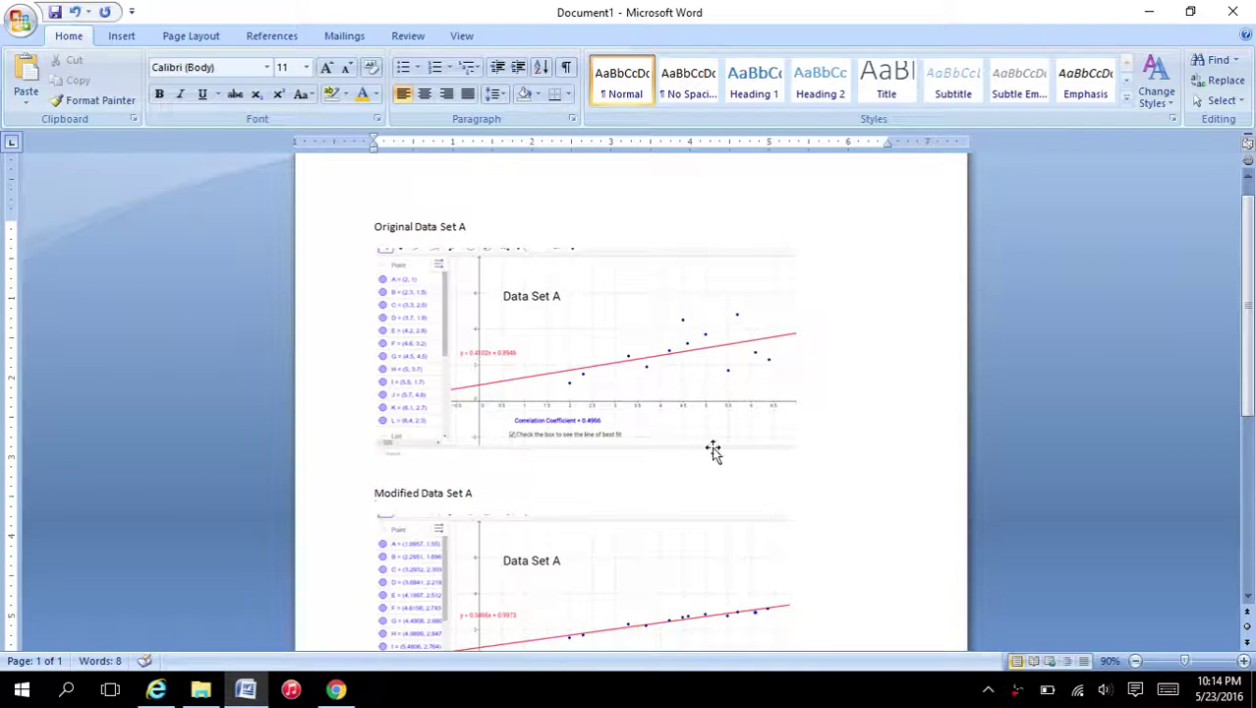
- Add the heading 'Original Data Set B' below the second picture
scroll(716, 449, down, 2)
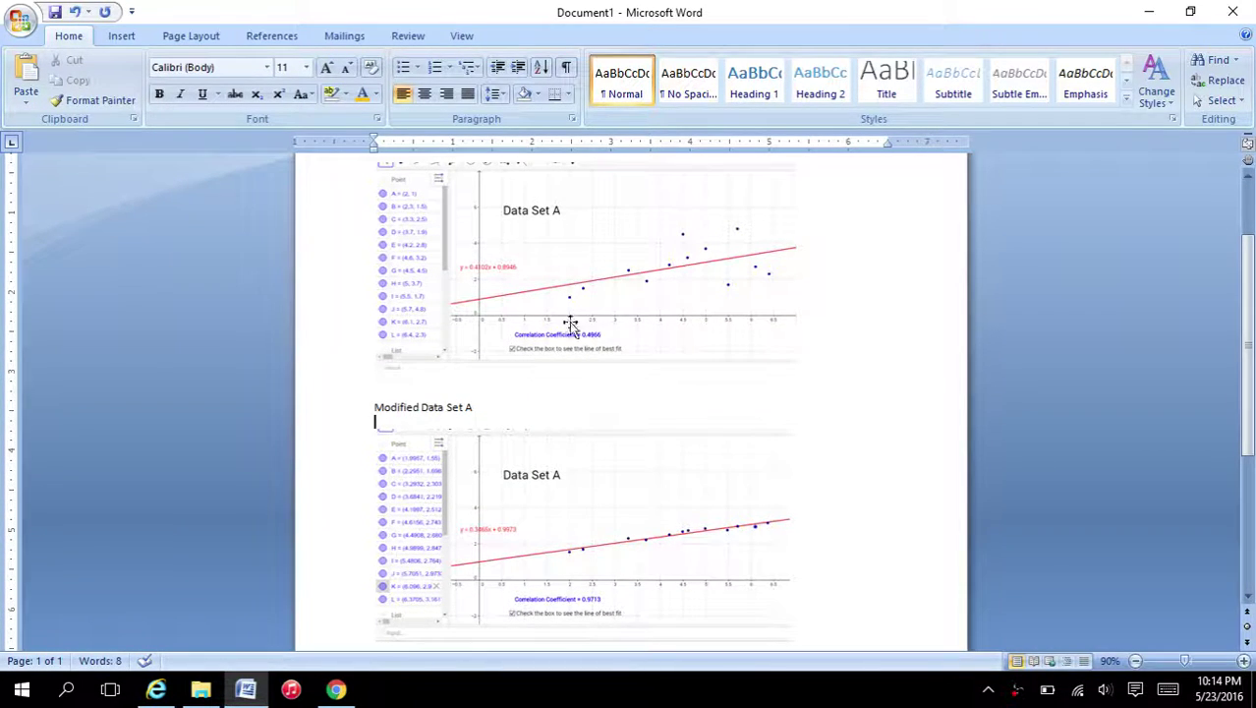
scroll(936, 403, down, 3)
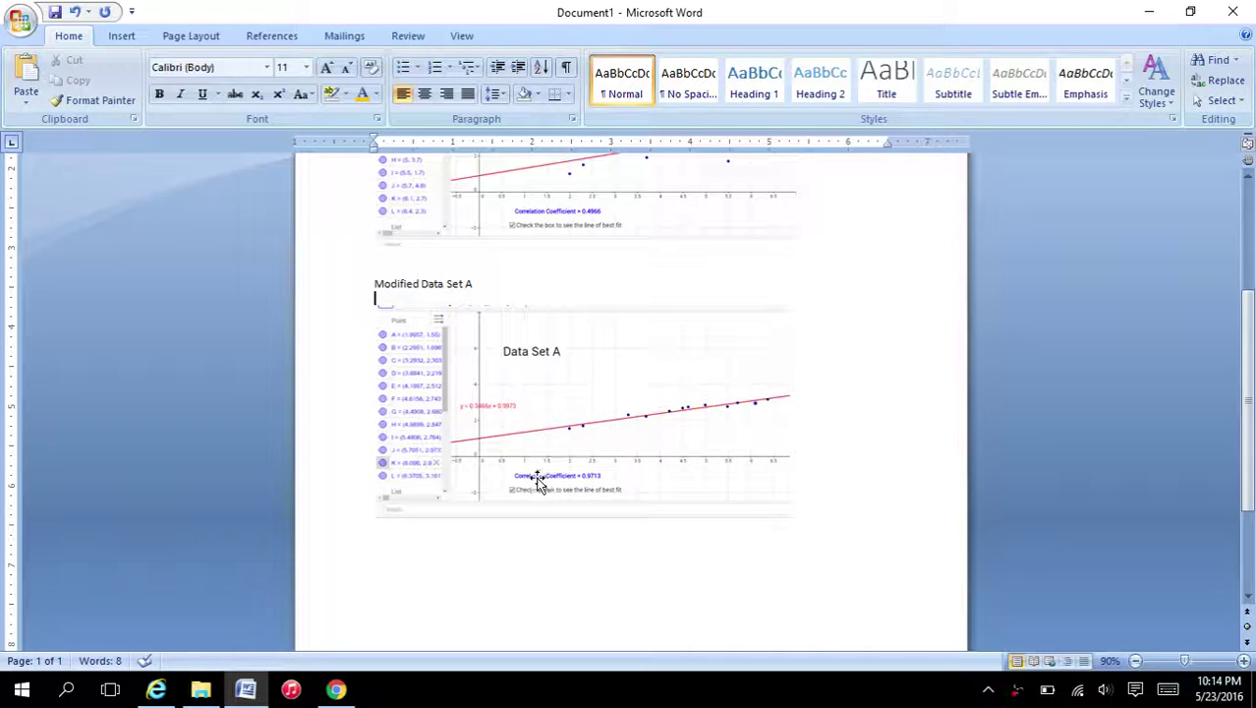
click(590, 574)
click(863, 515)
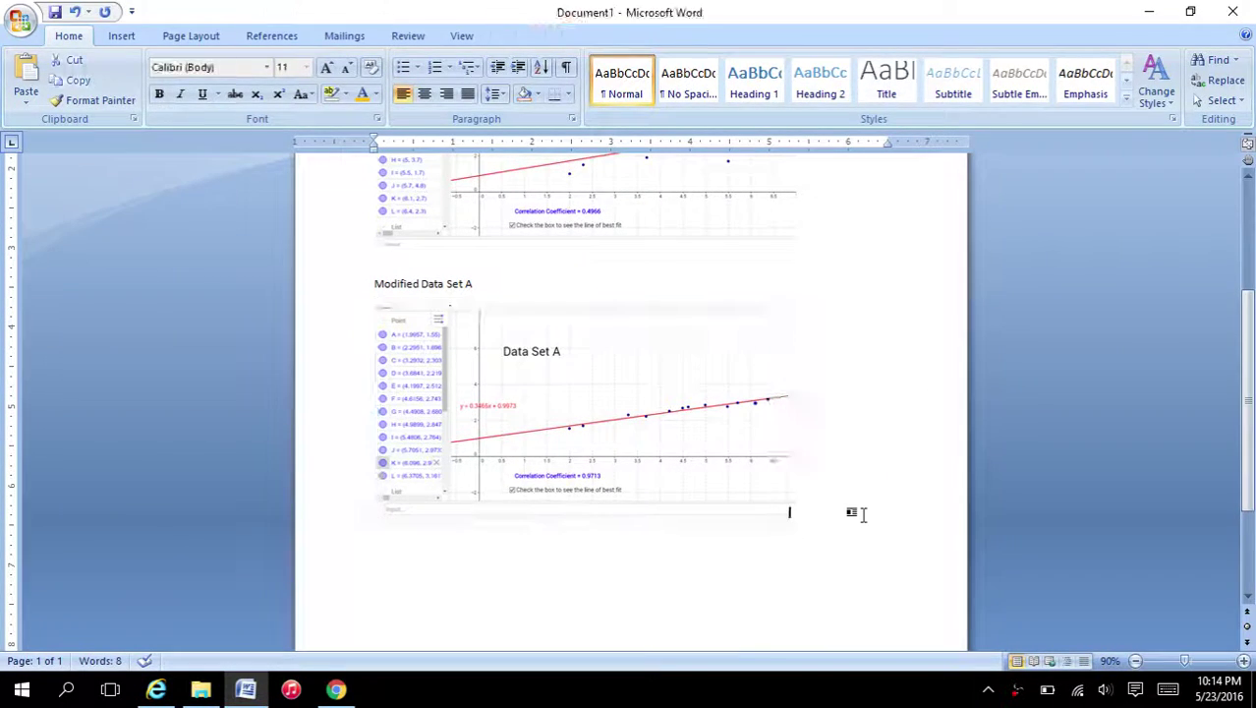
key(Return)
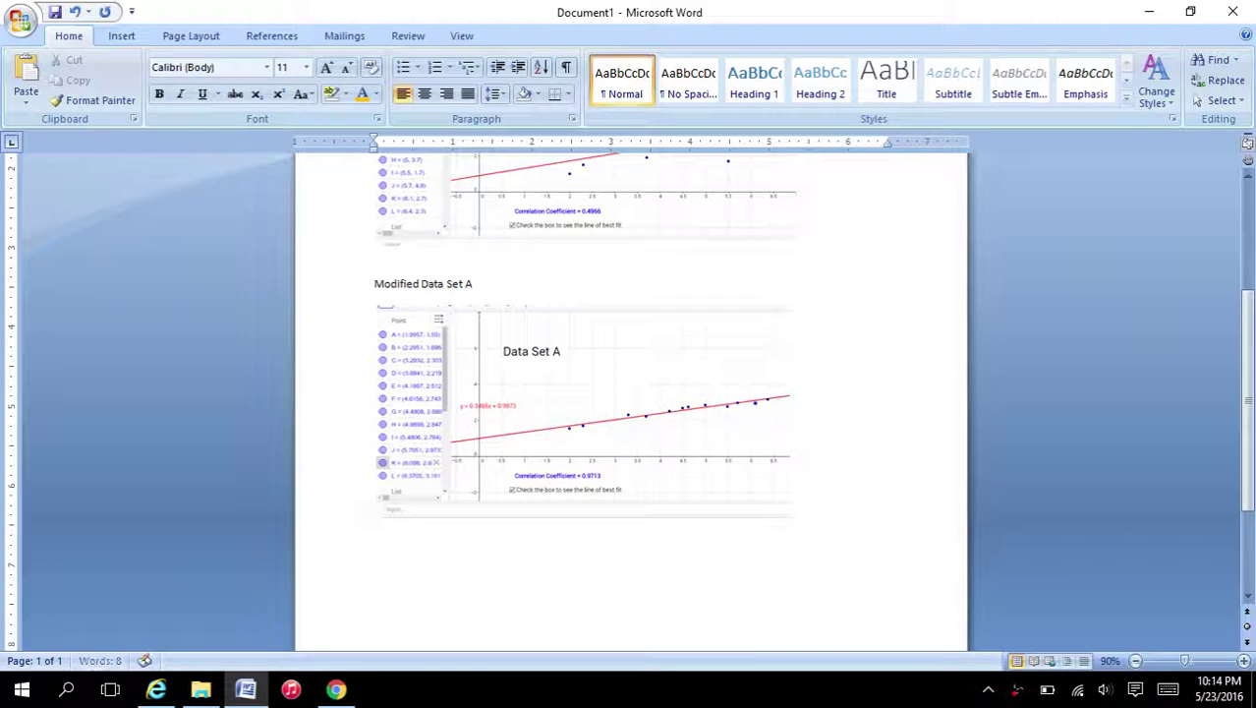
key(Return)
text(Original Data Set B)
key(Return)
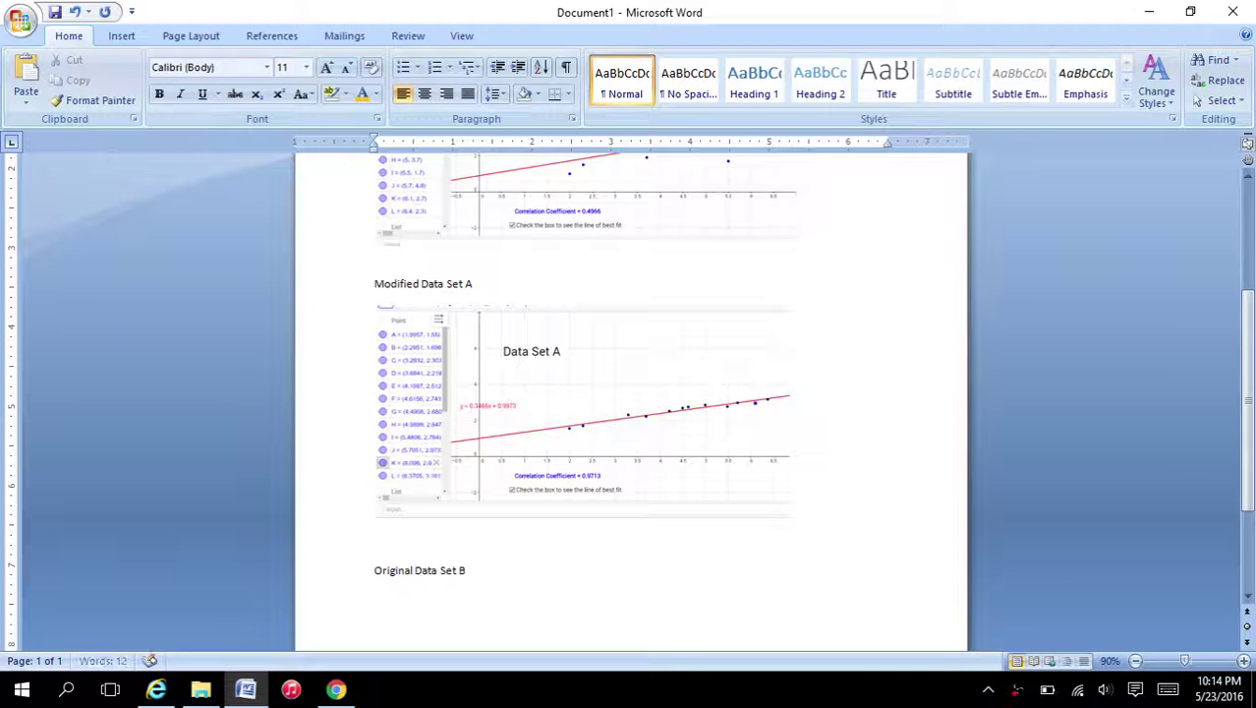
scroll(611, 557, down, 1)
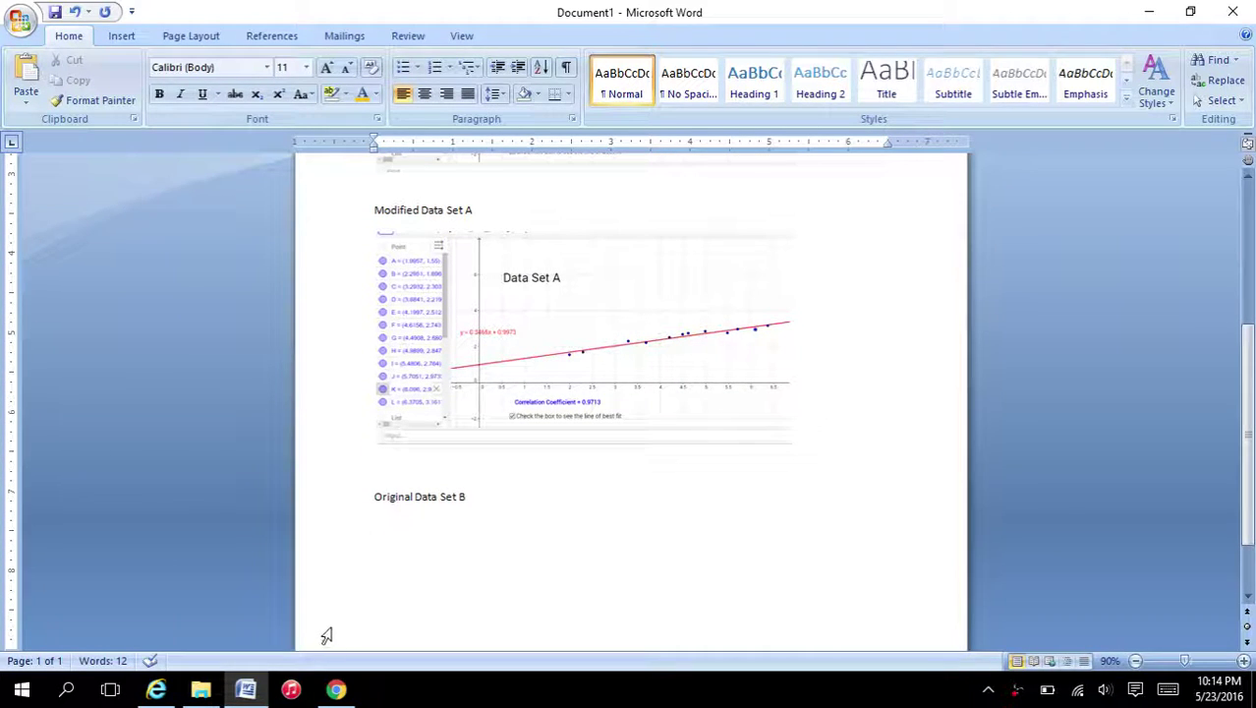
click(335, 689)
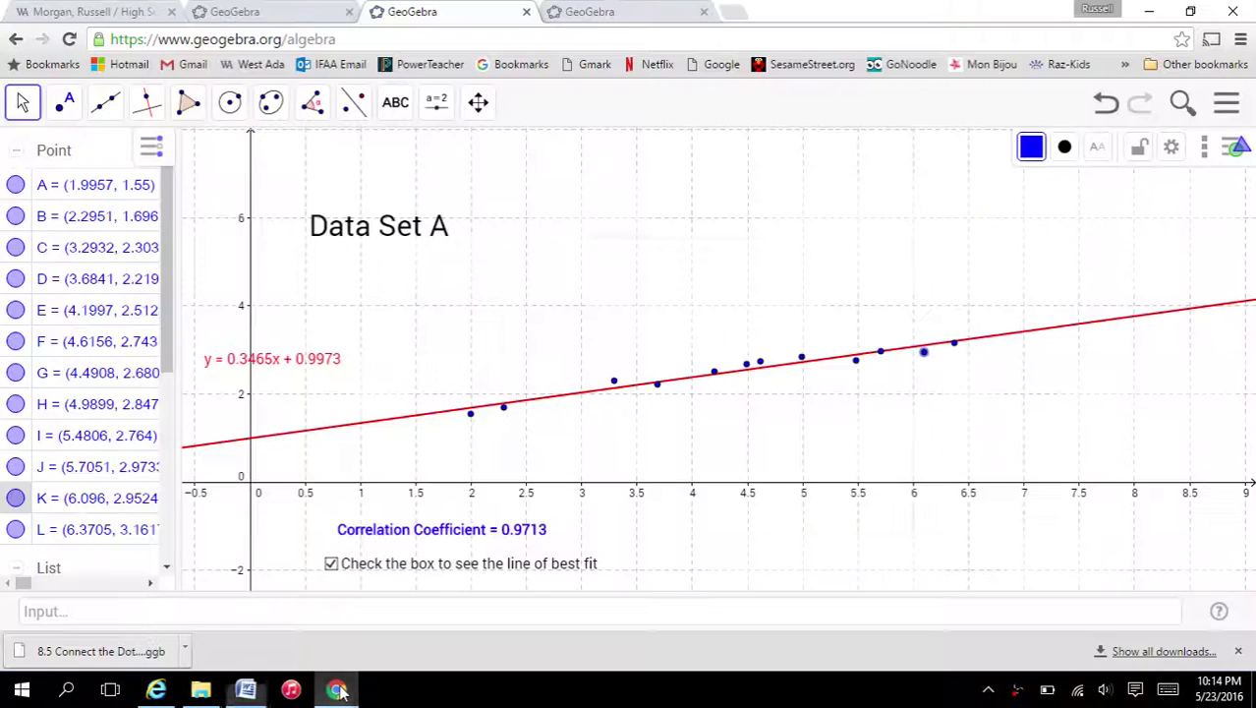
- Download the Data Set B GeoGebra file from the class website into Downloads
click(97, 14)
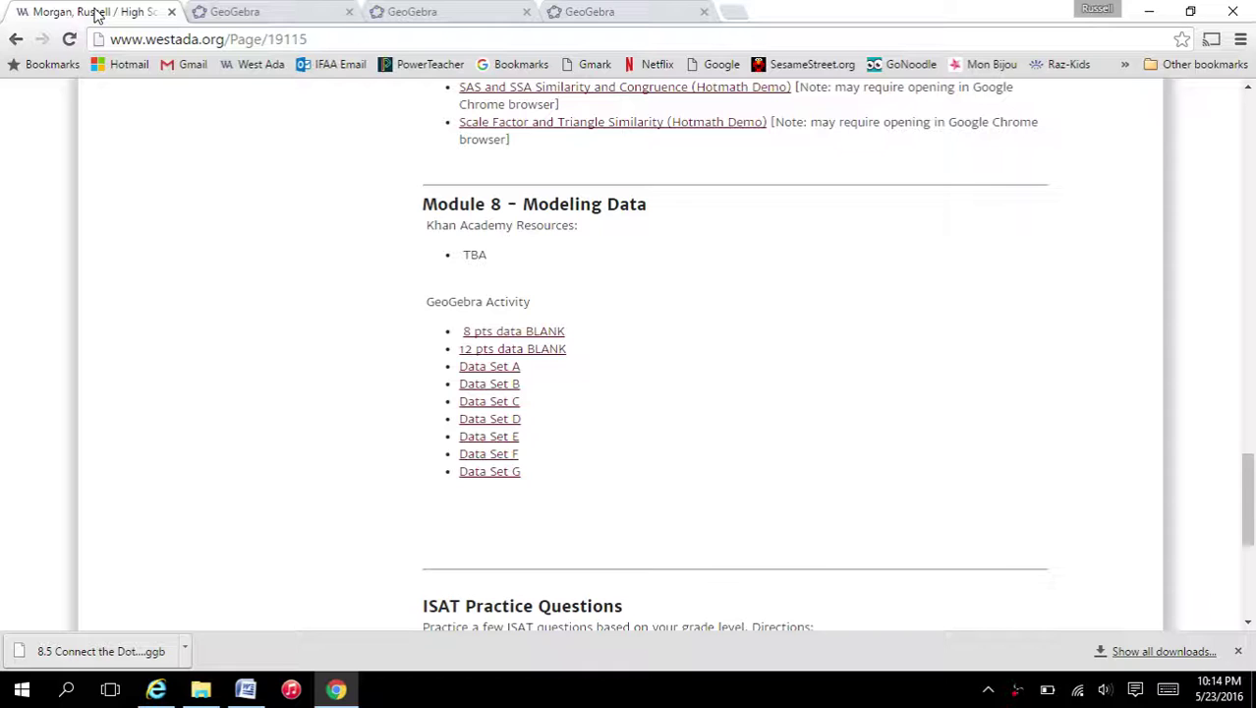
click(512, 386)
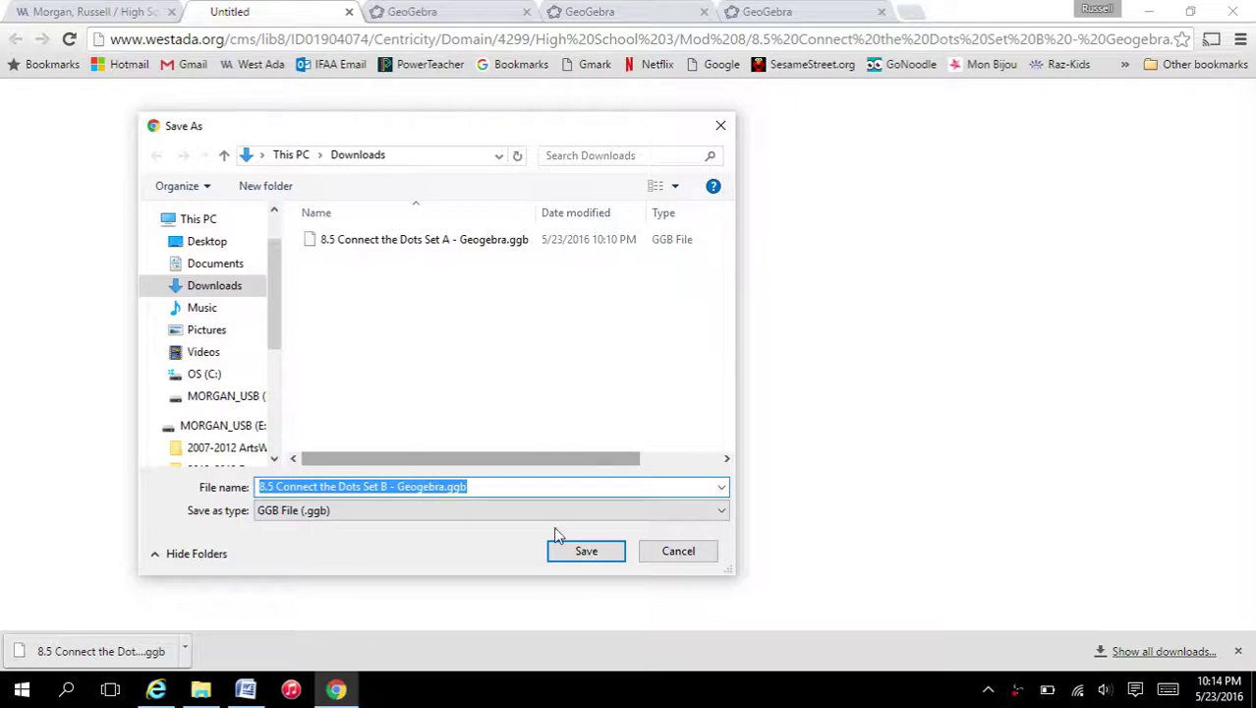
click(588, 551)
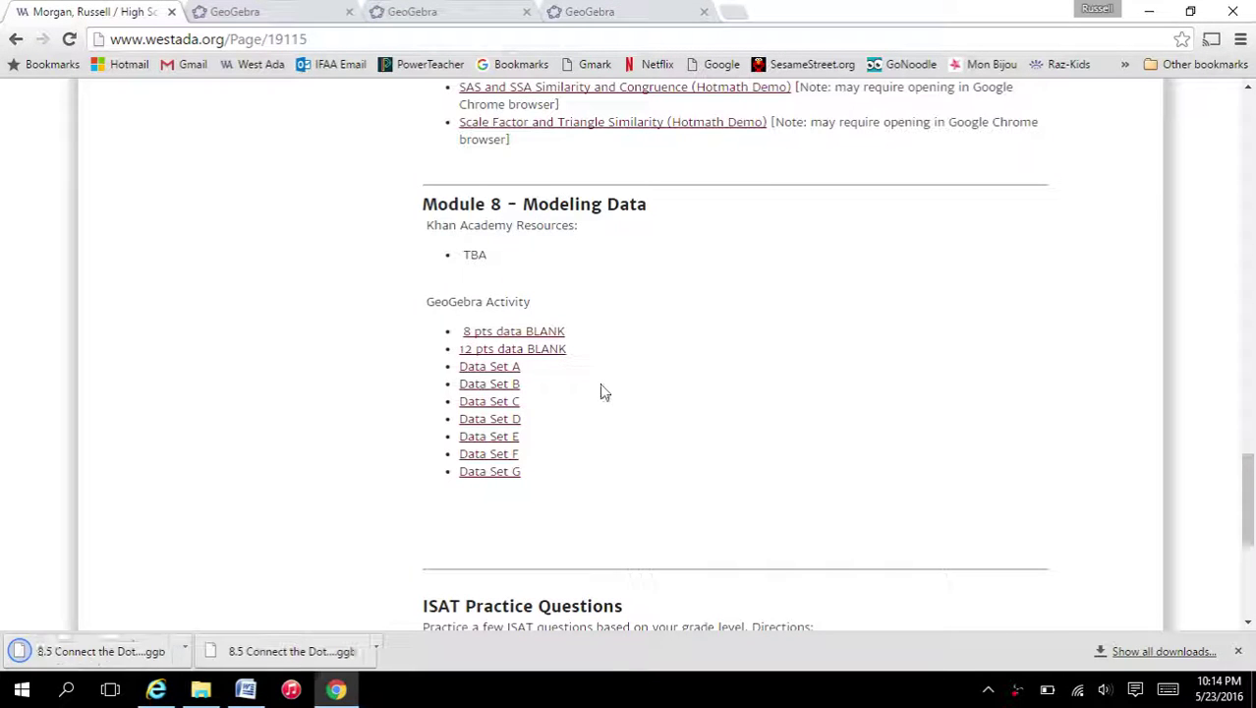
click(617, 16)
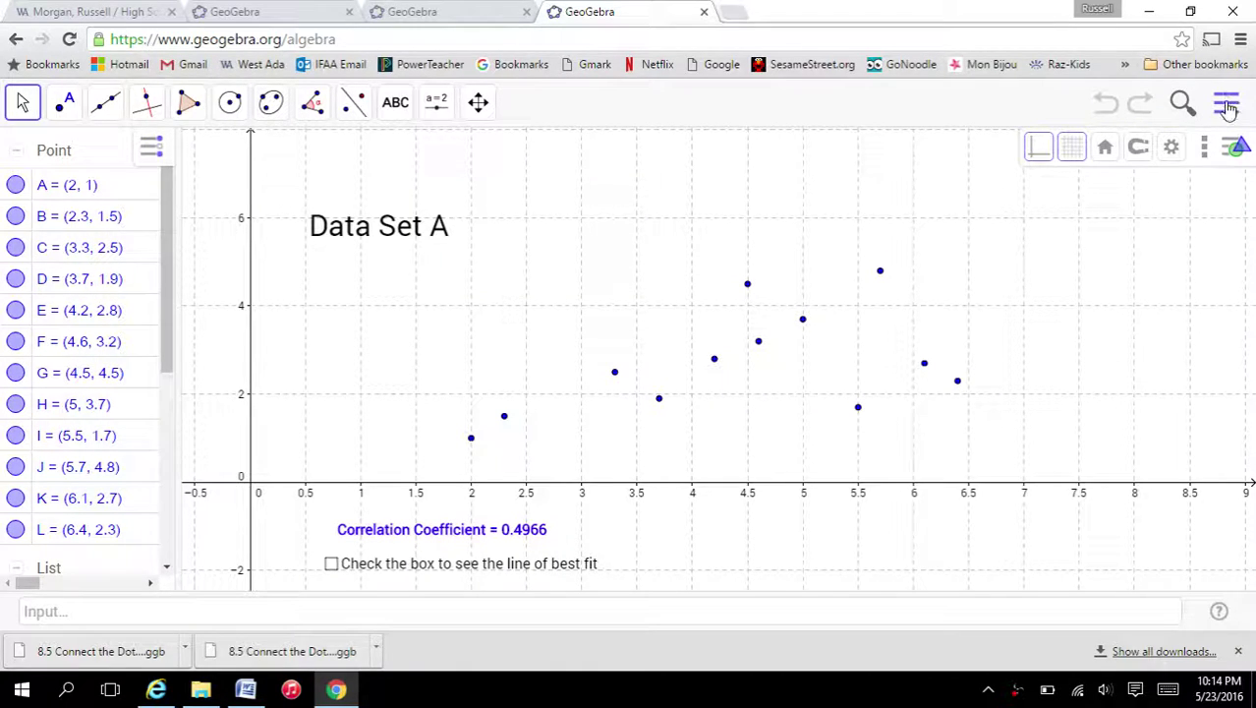
- Open '8.5 Connect the Dots Set B - Geogebra.ggb' from Downloads in GeoGebra
click(1227, 106)
click(1099, 203)
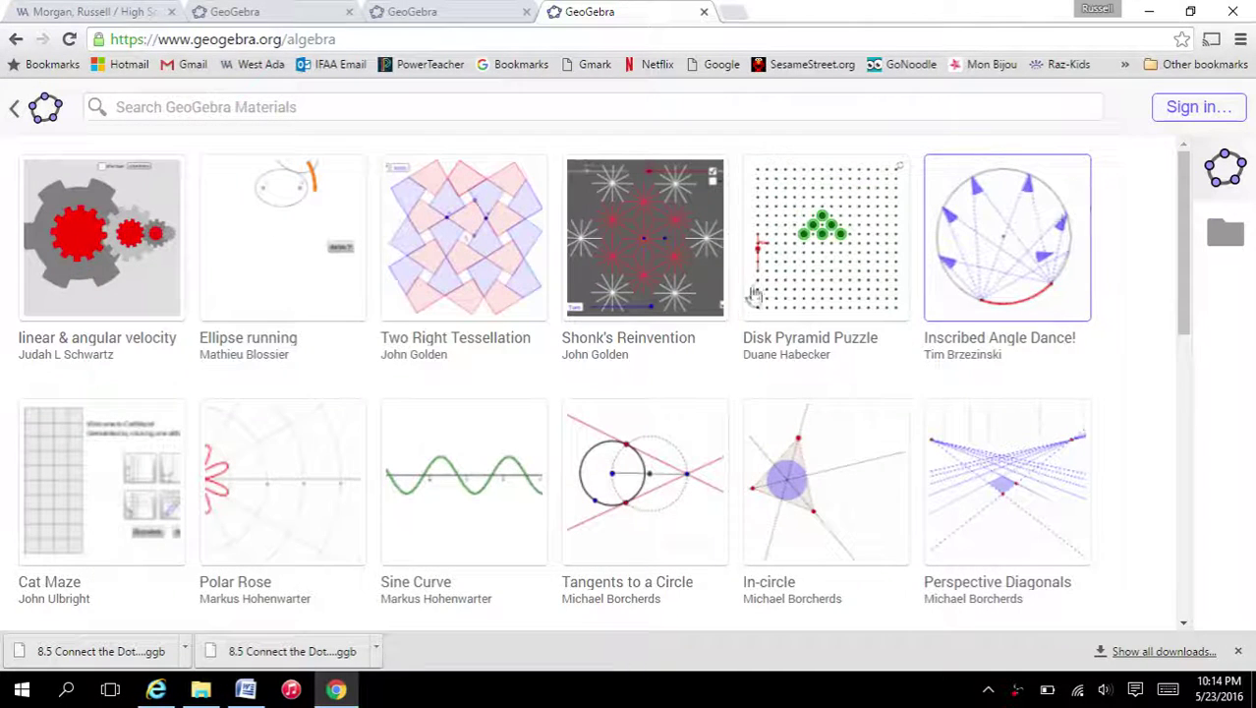
click(1224, 245)
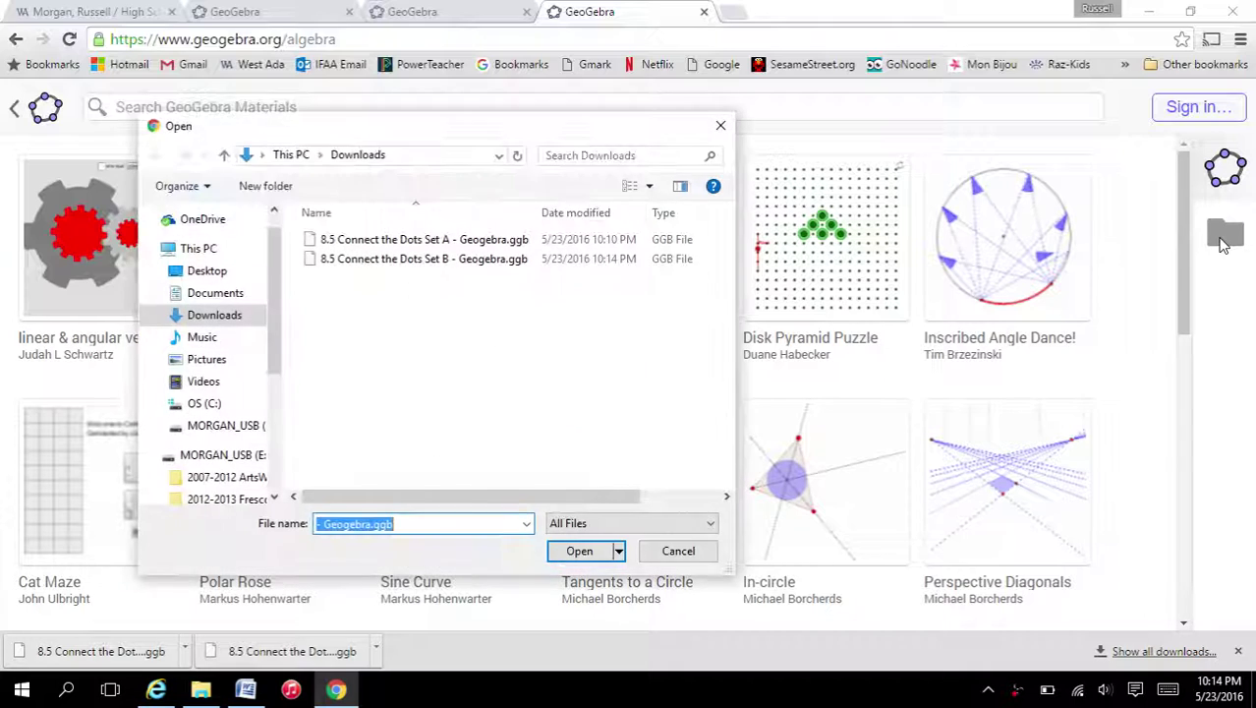
click(402, 259)
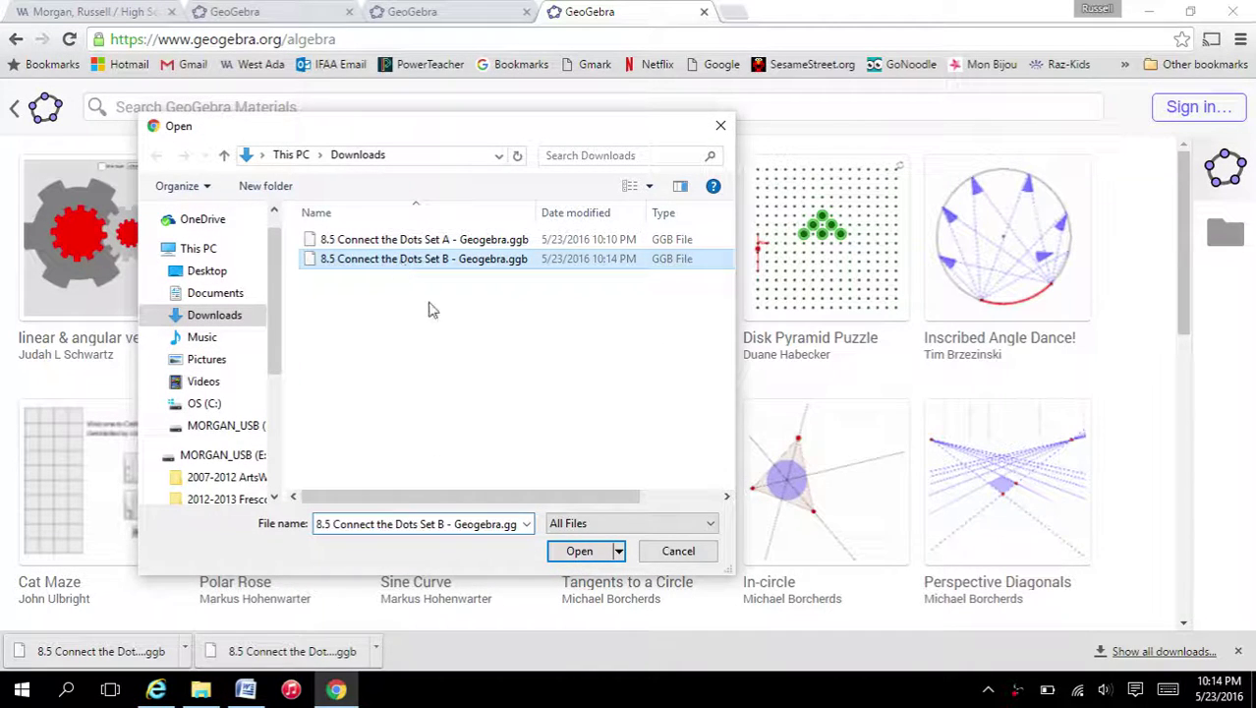
click(579, 551)
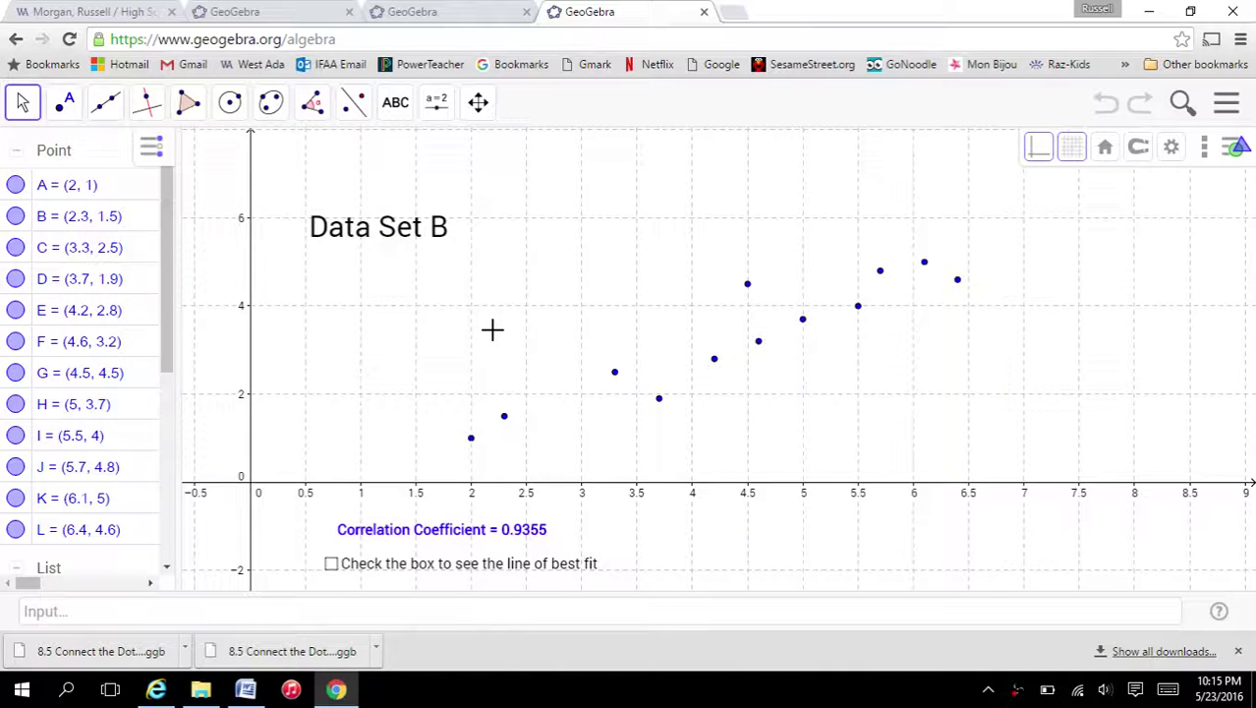
- Show Data Set B's line of best fit, y = 0.897x - 0.6925, then return to Word
click(331, 565)
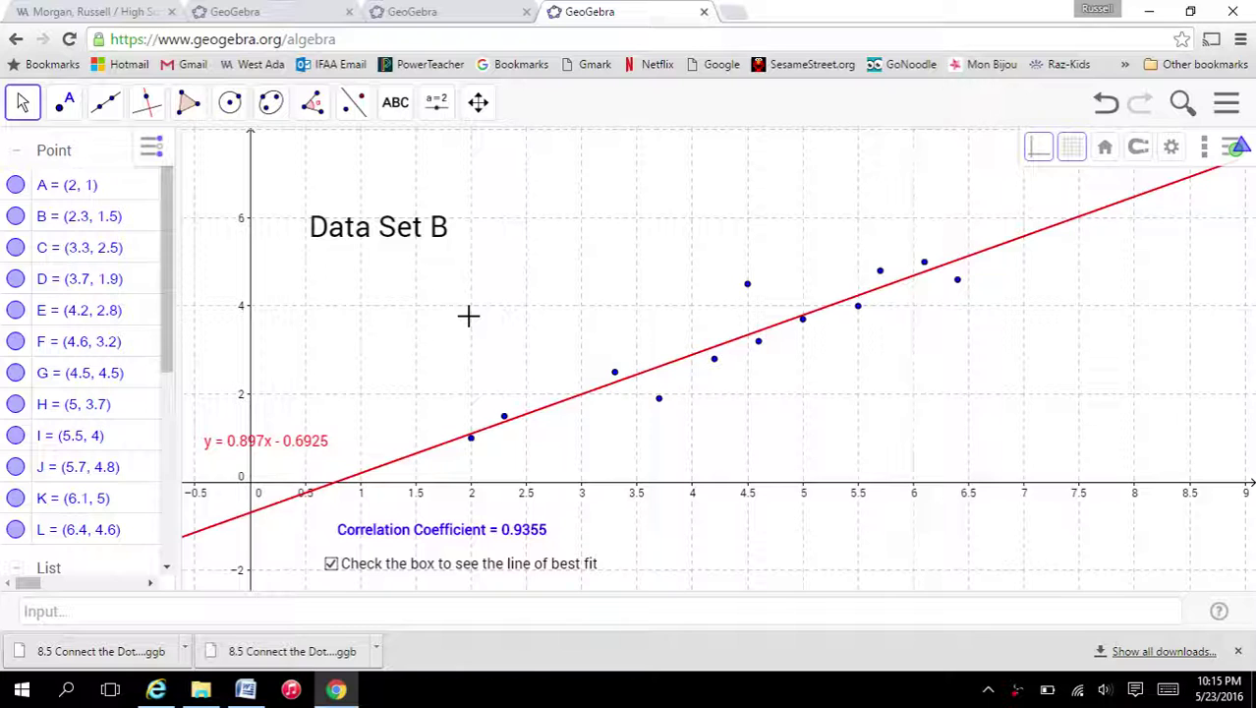
click(245, 689)
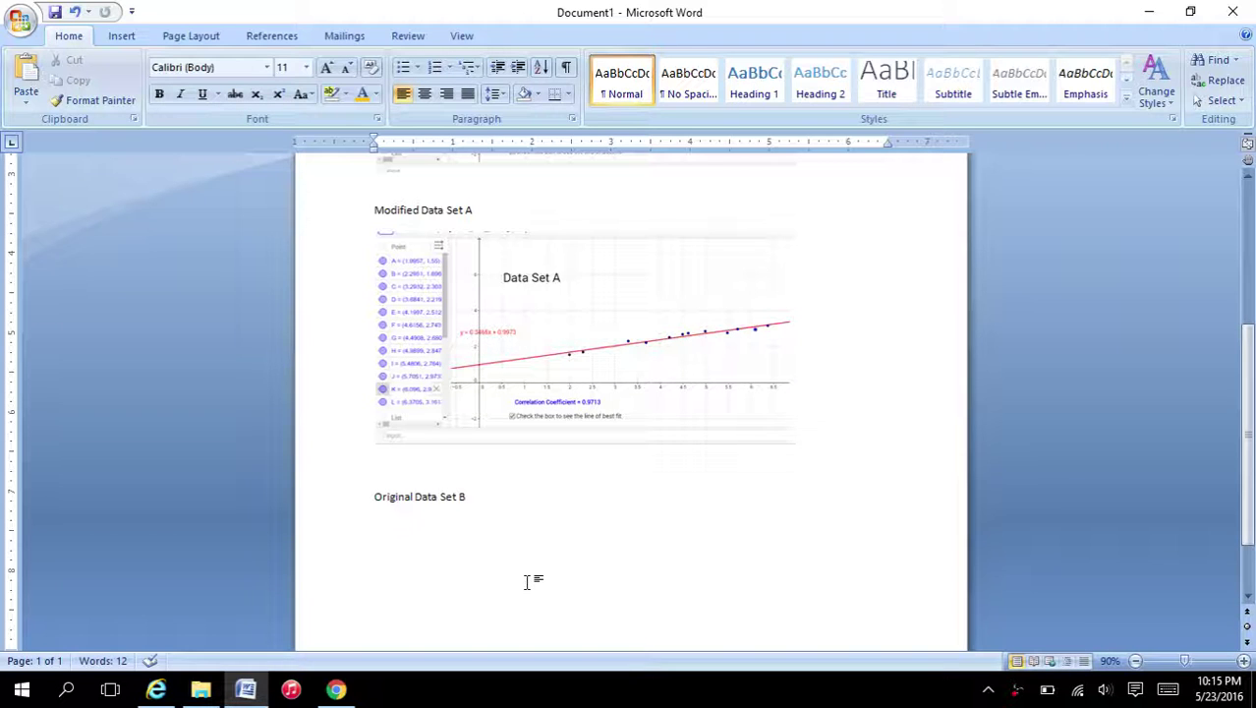
- Paste the Data Set B graph screenshot into the Word document
key(ctrl+v)
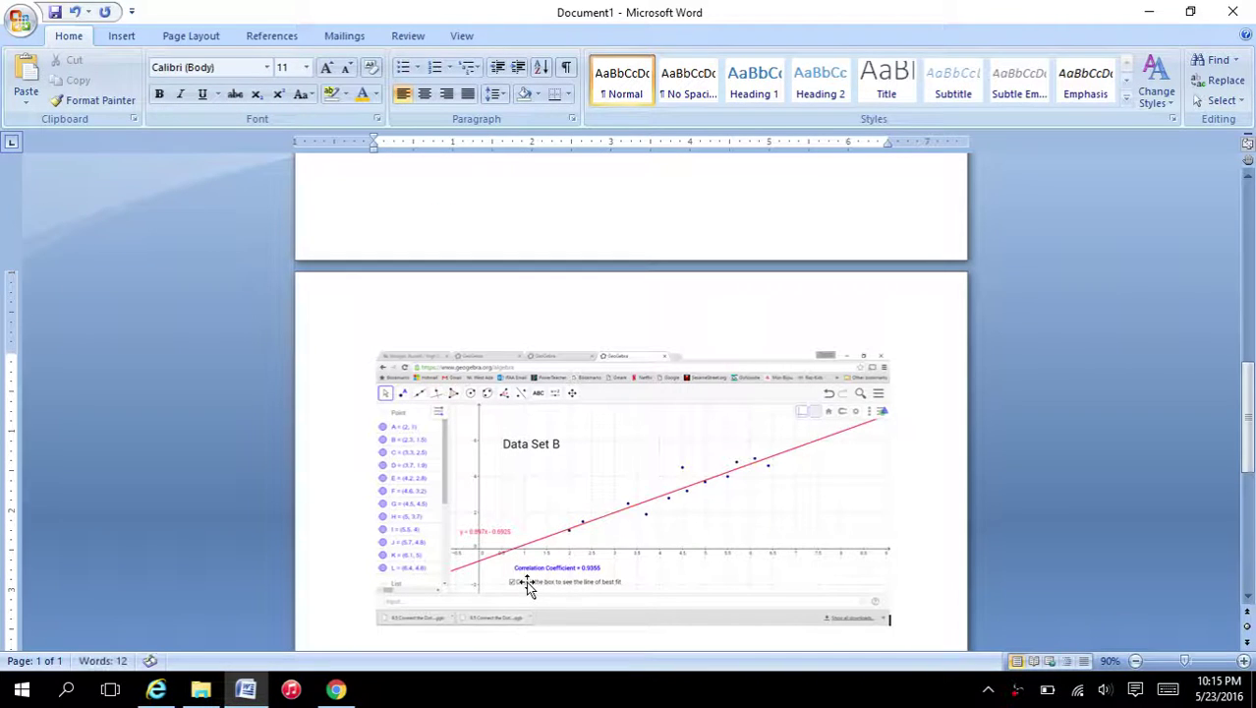
click(631, 505)
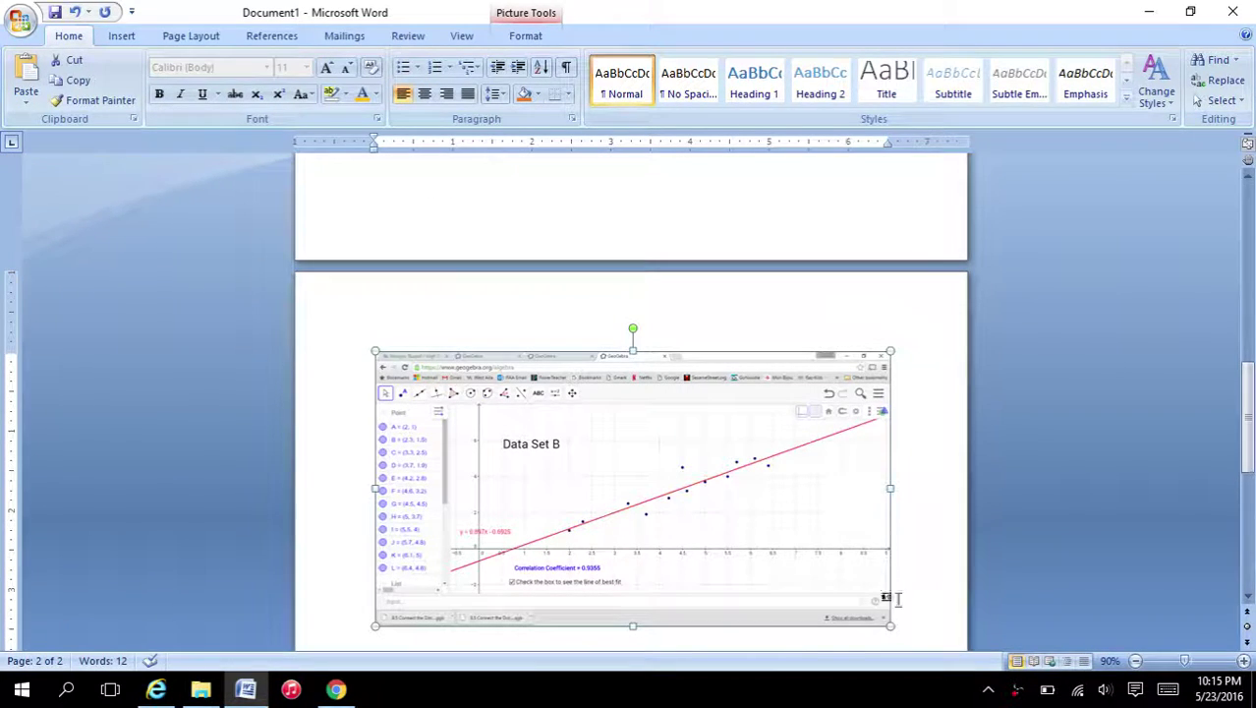
click(930, 625)
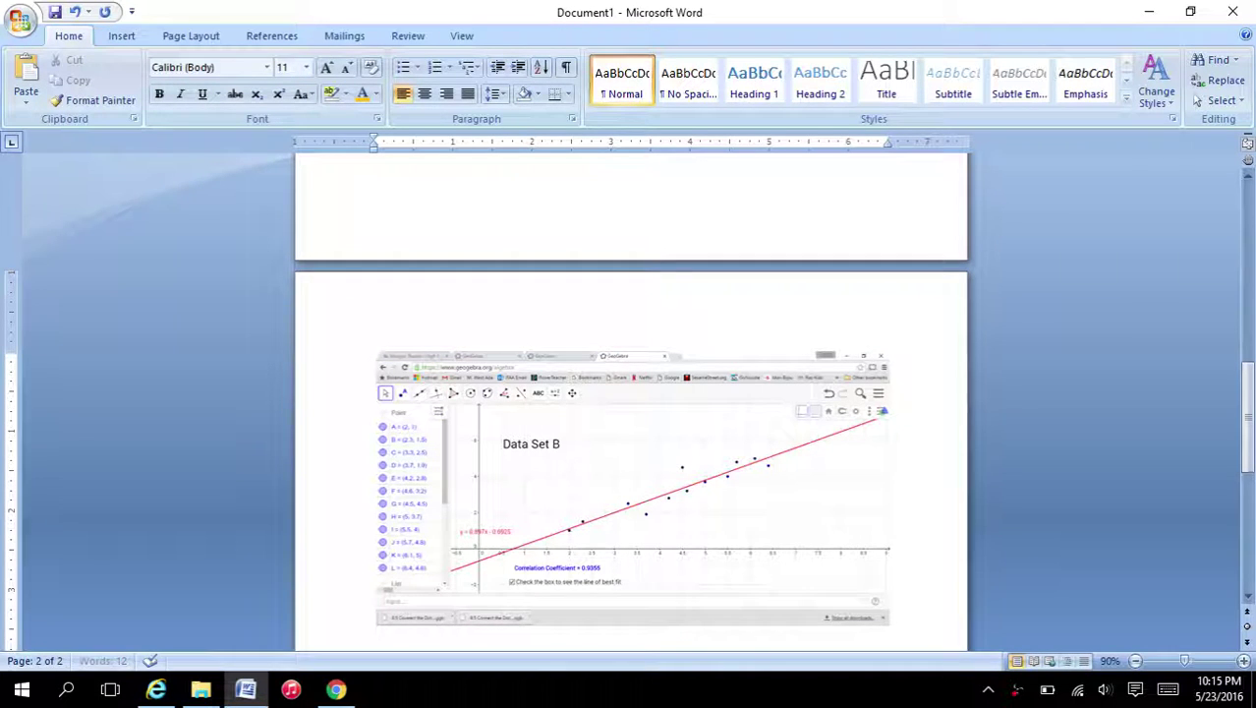
- Add the caption 'Modified Data Set B' on its own line below the graph
key(Return)
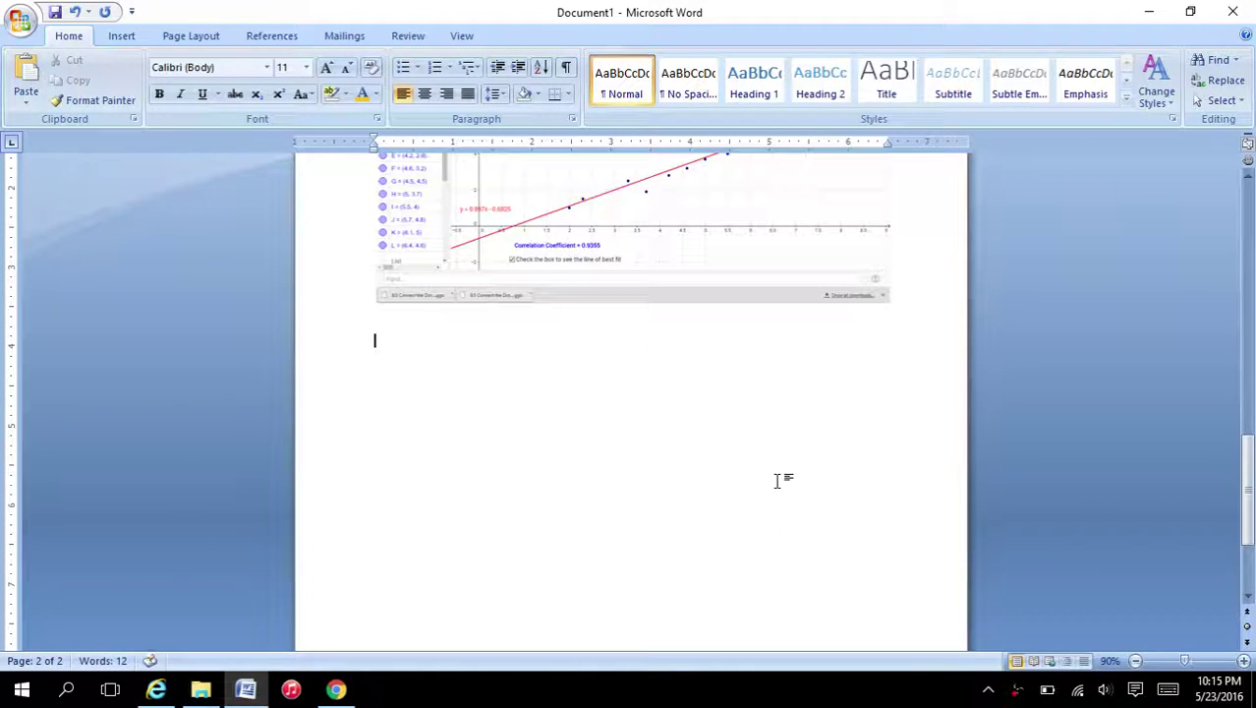
text(Modified)
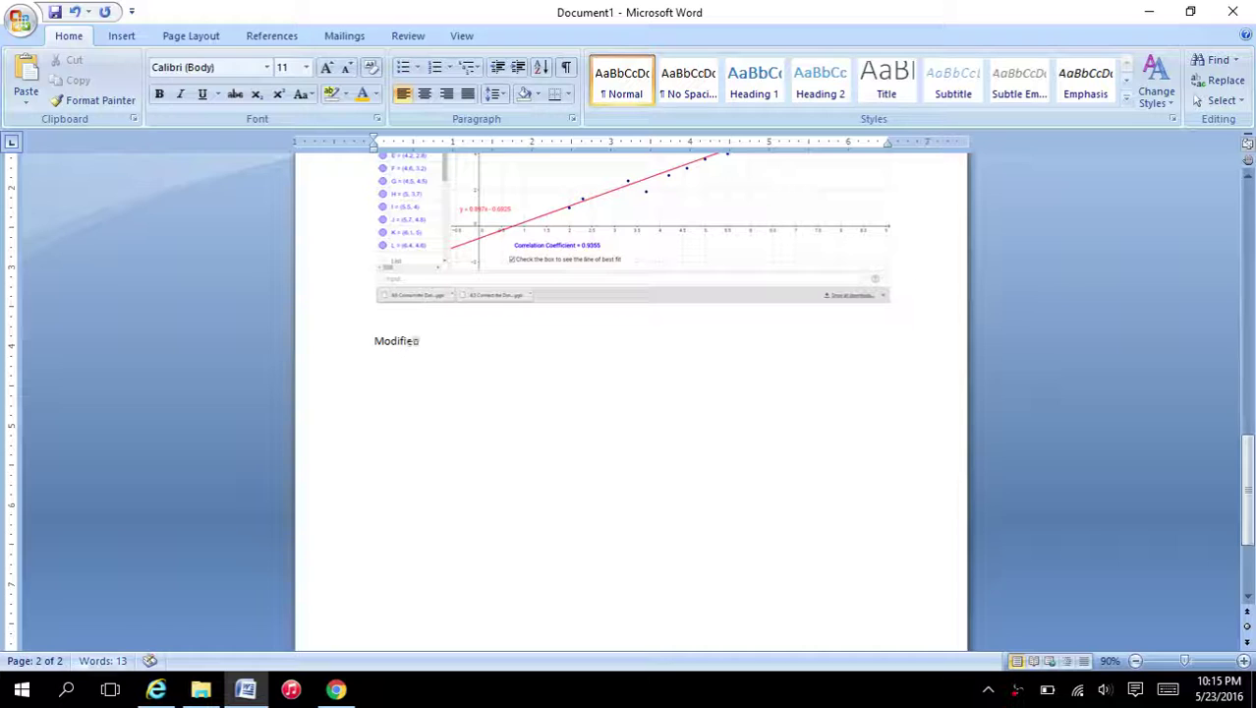
text( Data Set B)
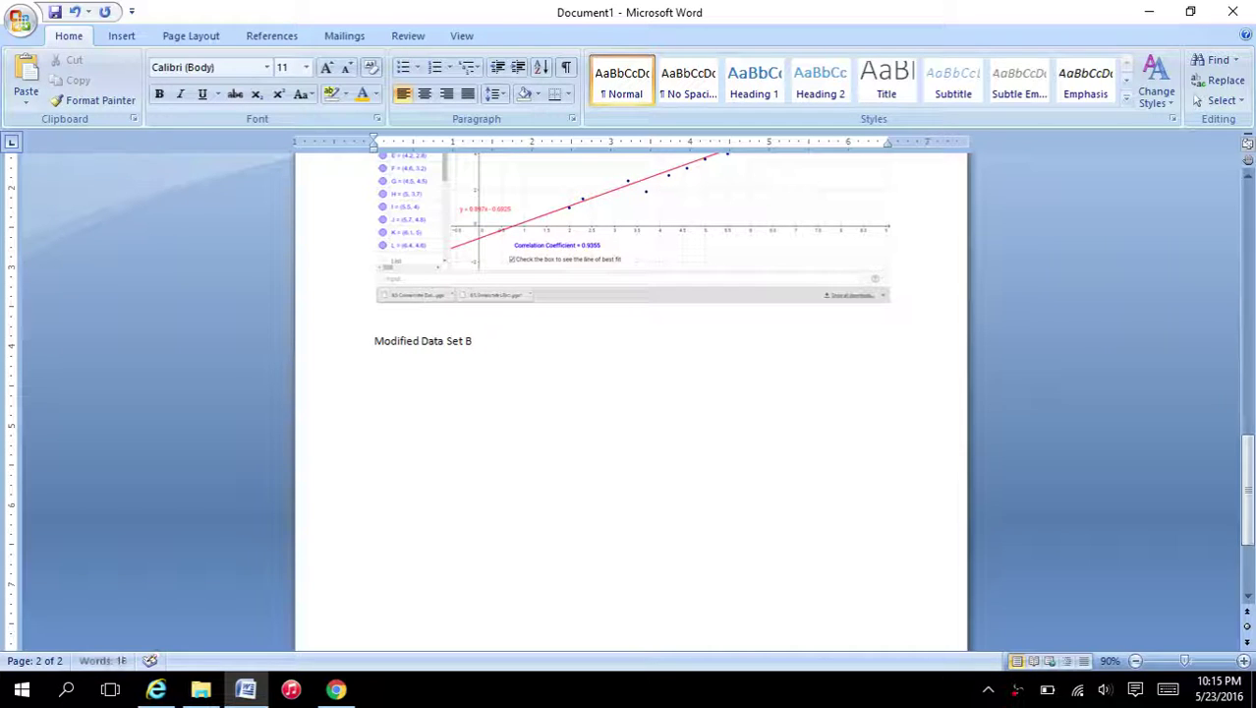
key(Return)
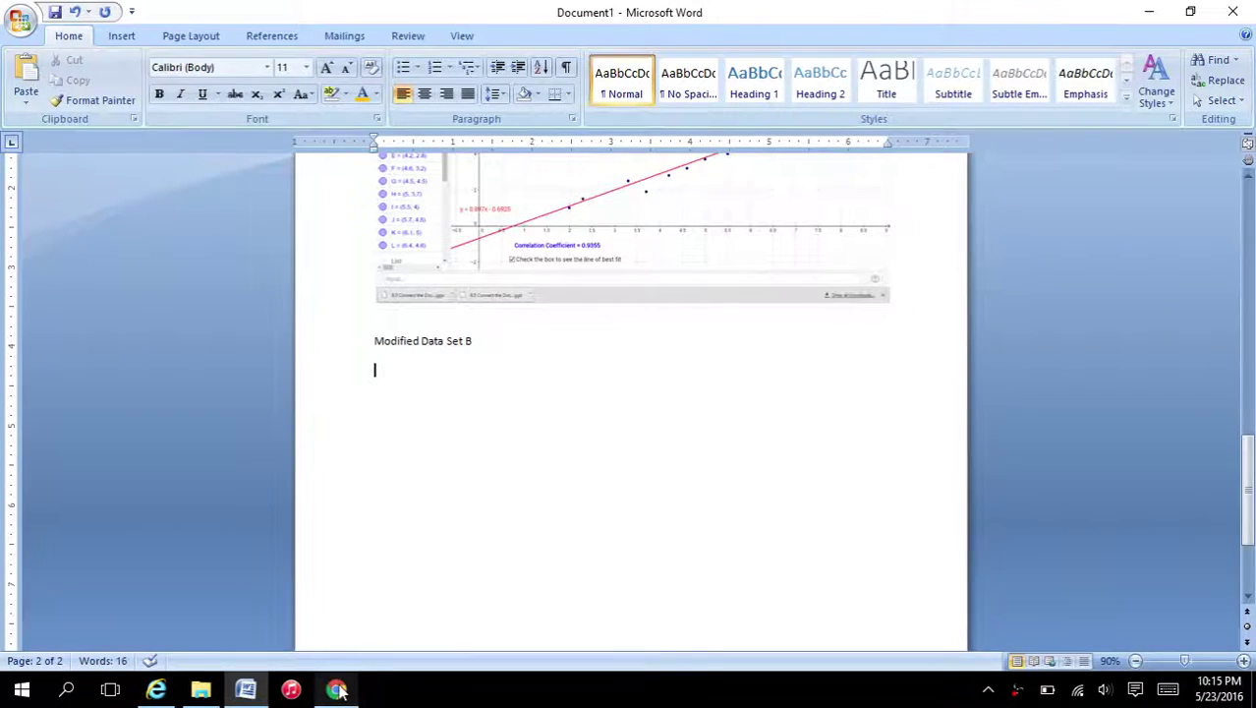
click(335, 689)
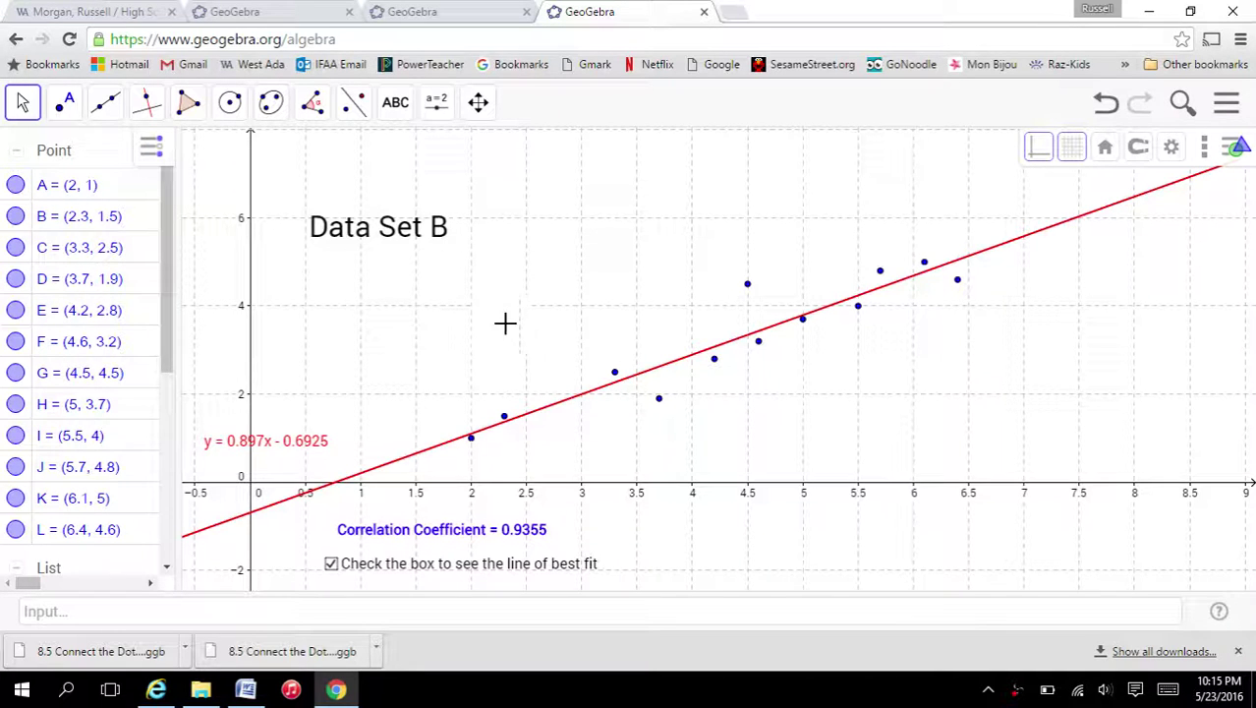
- Move points G, J, K, L, D and C toward the fit line, raising correlation to 0.9925
drag(747, 284, 751, 336)
drag(880, 272, 960, 273)
click(959, 280)
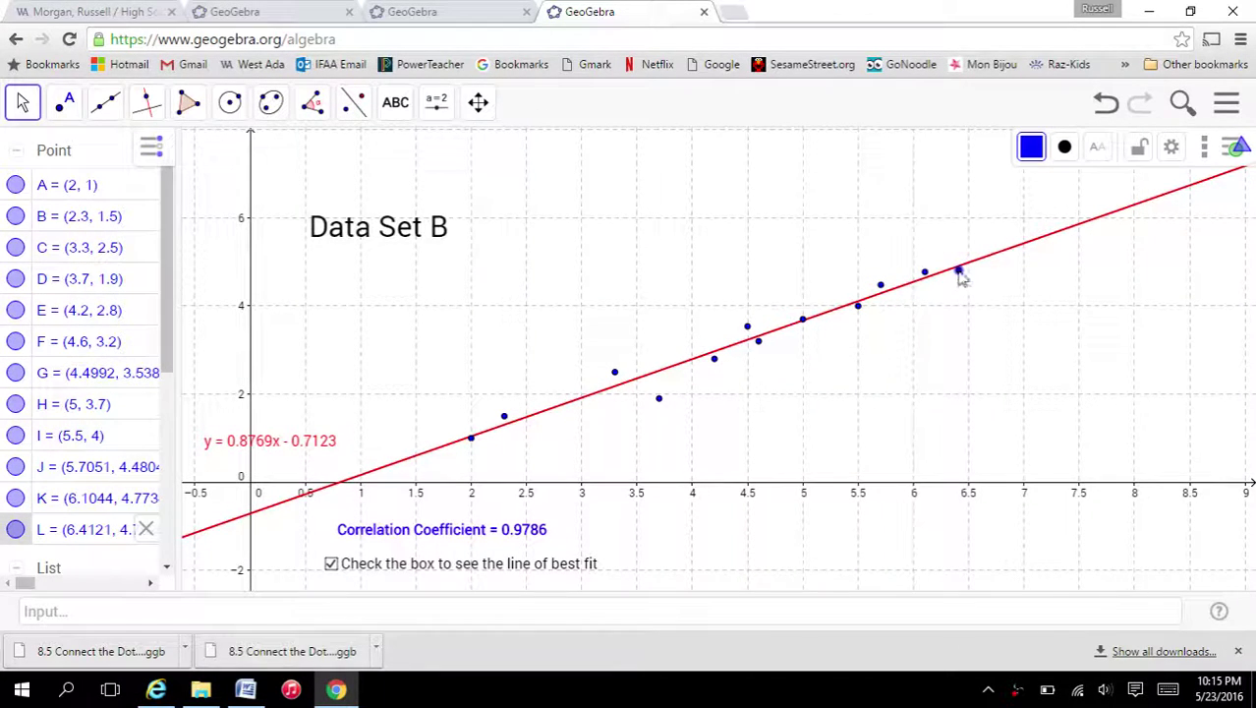
click(659, 400)
drag(658, 380, 614, 382)
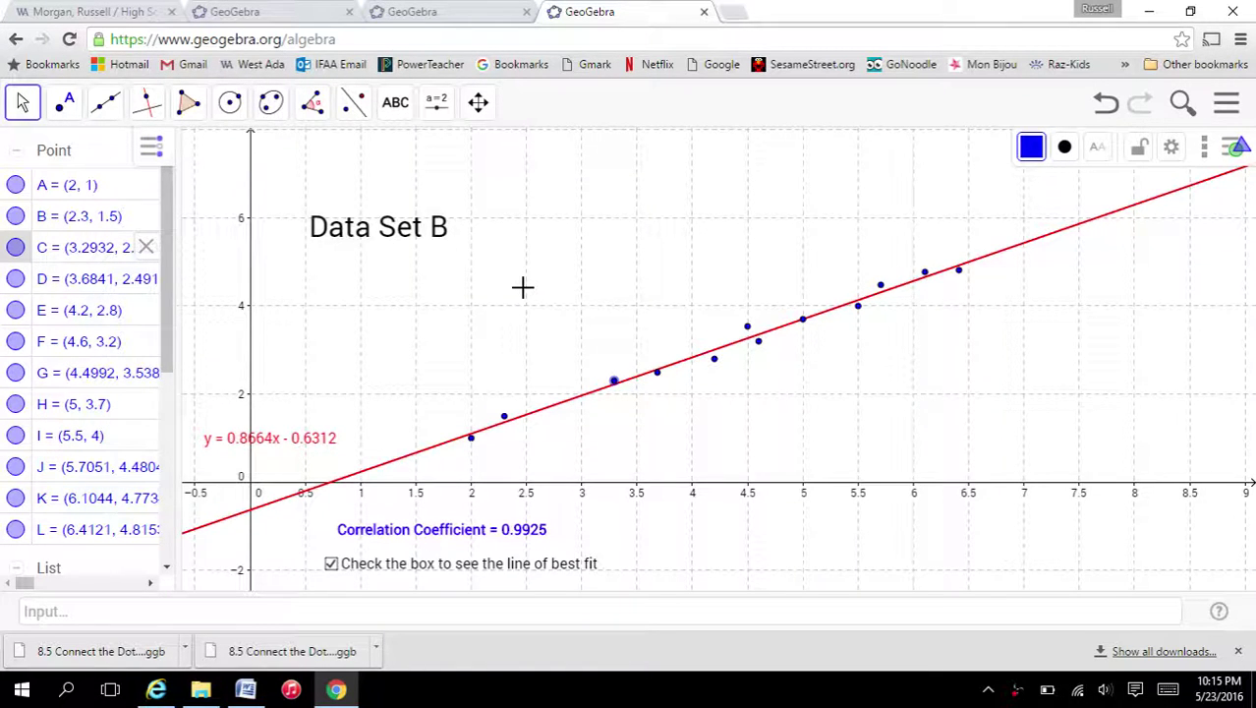
- Paste the modified Data Set B screenshot (correlation 0.9925) below the 'Modified Data Set B' caption
click(246, 689)
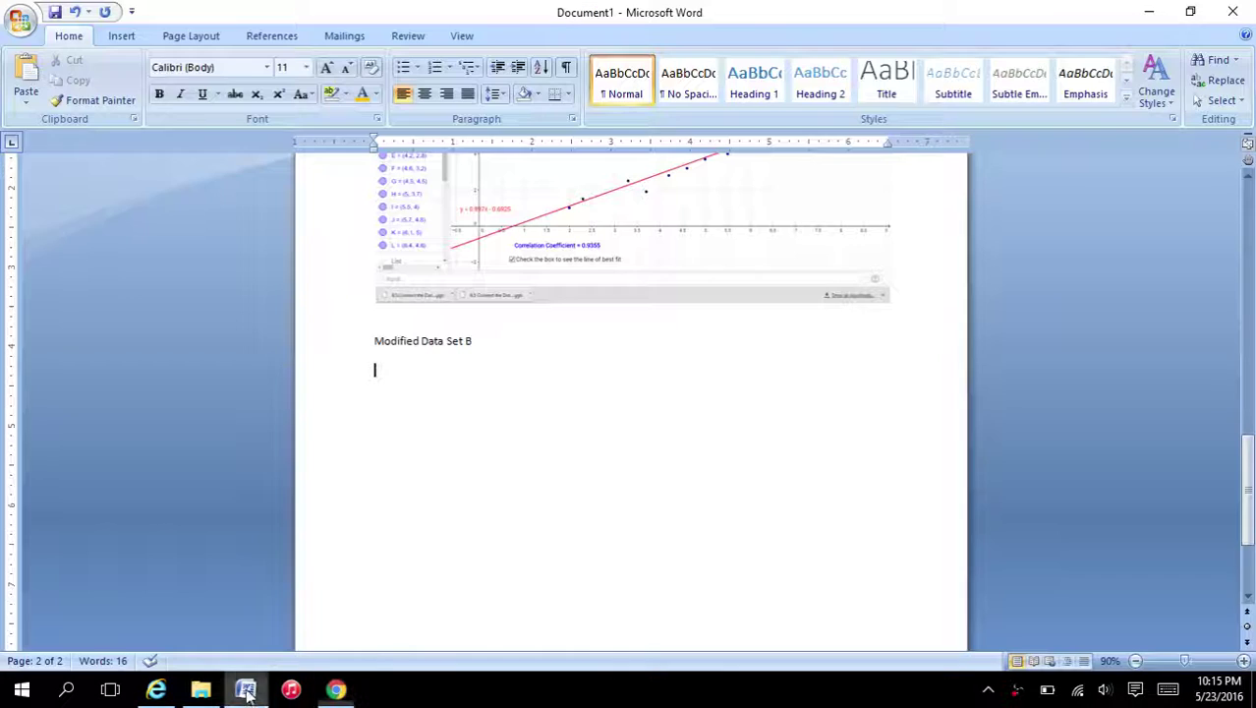
click(580, 494)
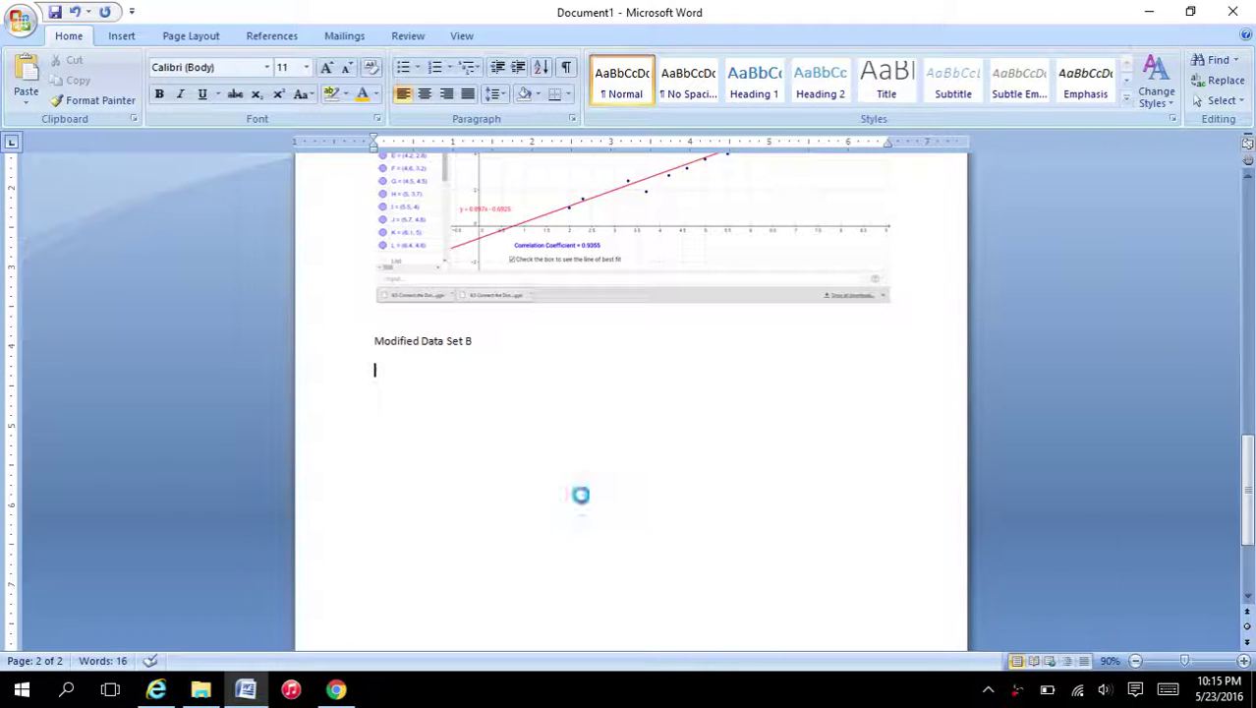
key(ctrl+v)
scroll(890, 494, down, 1)
scroll(890, 494, down, 1)
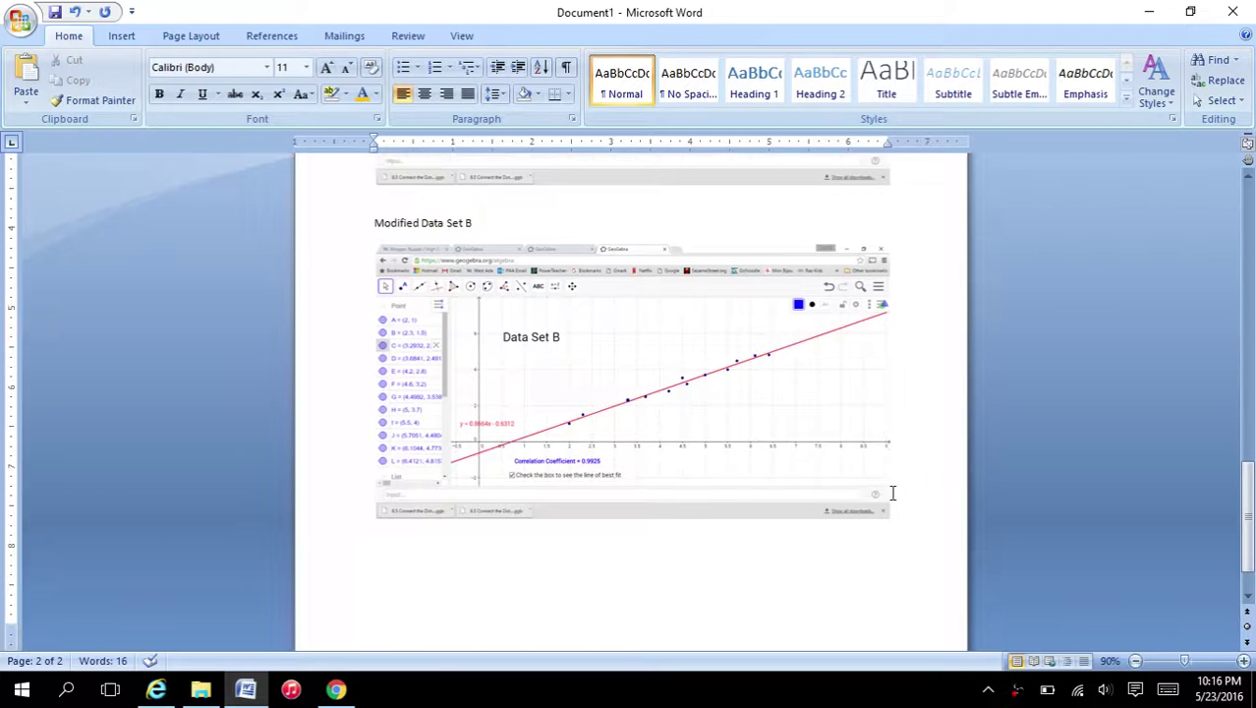
scroll(890, 494, up, 3)
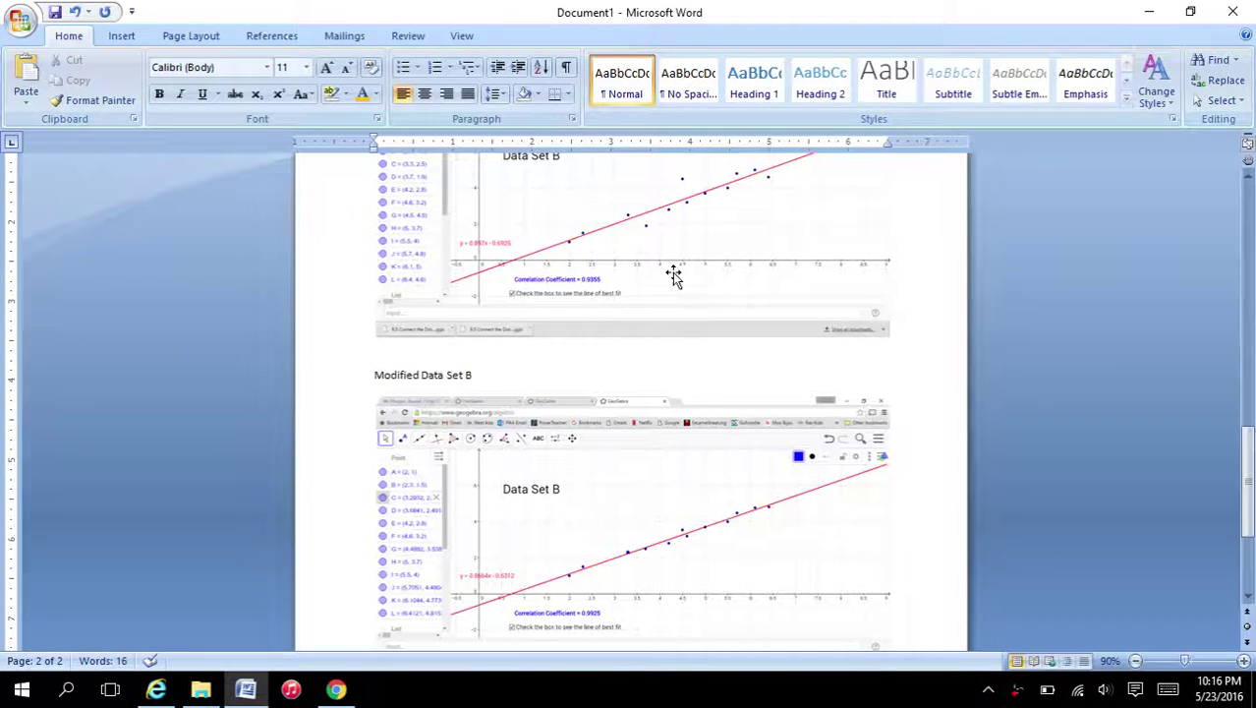
scroll(649, 513, down, 2)
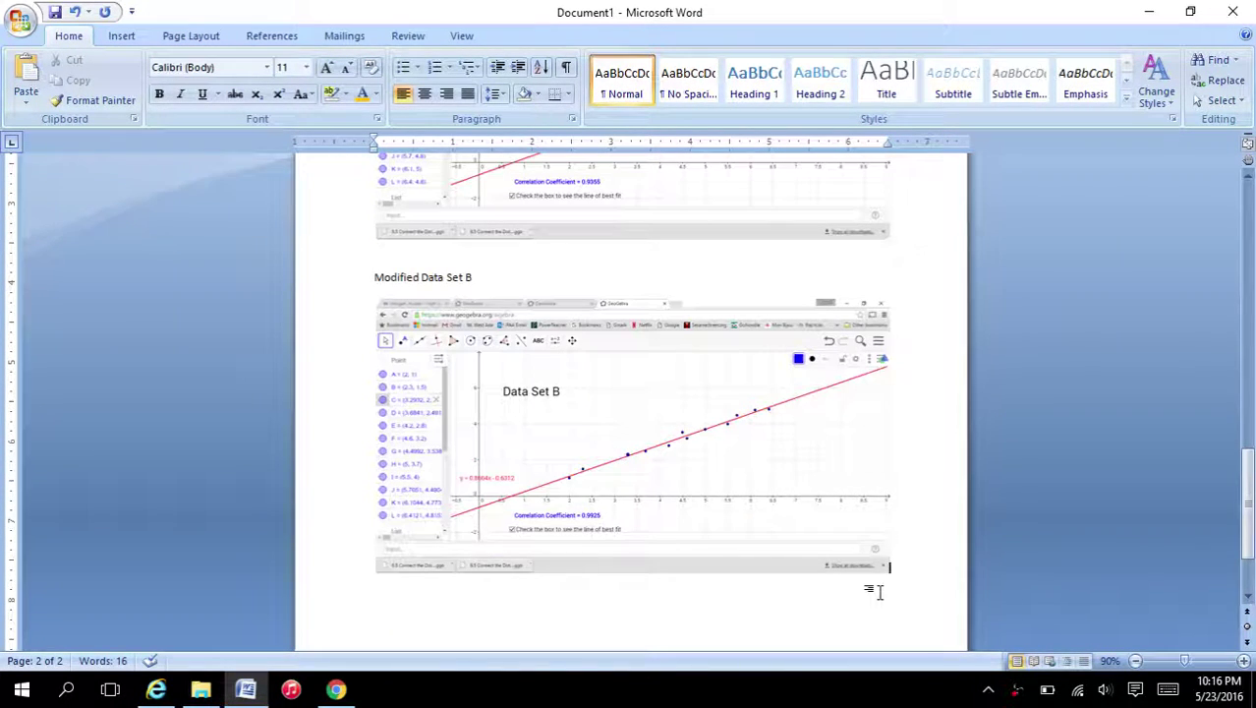
scroll(550, 602, down, 2)
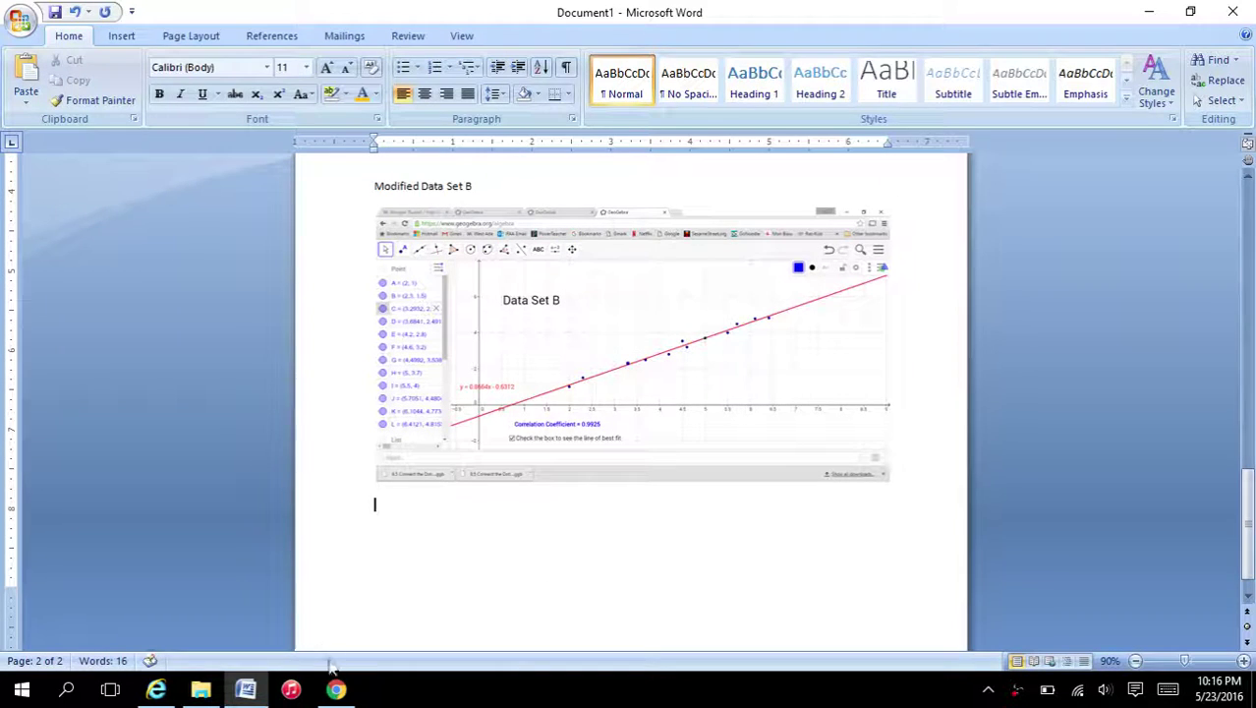
click(336, 691)
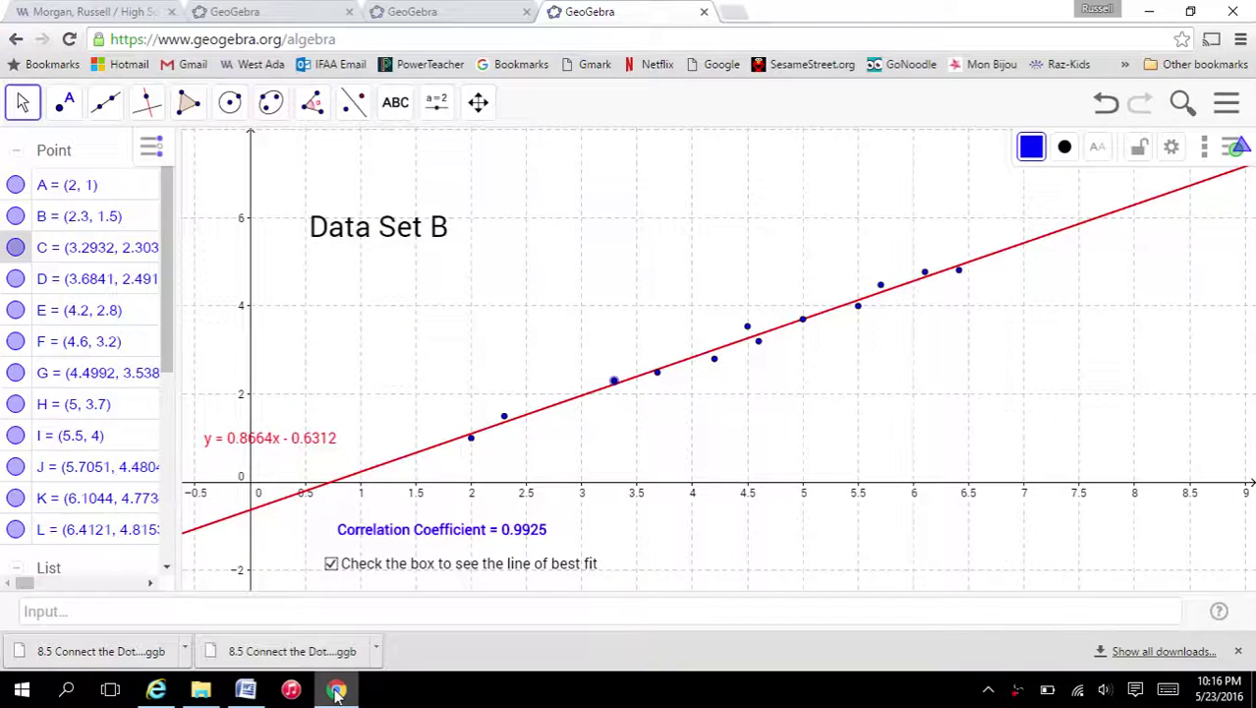
- Check the Module 8 links on the class page, then minimize Chrome to return to Word
click(86, 13)
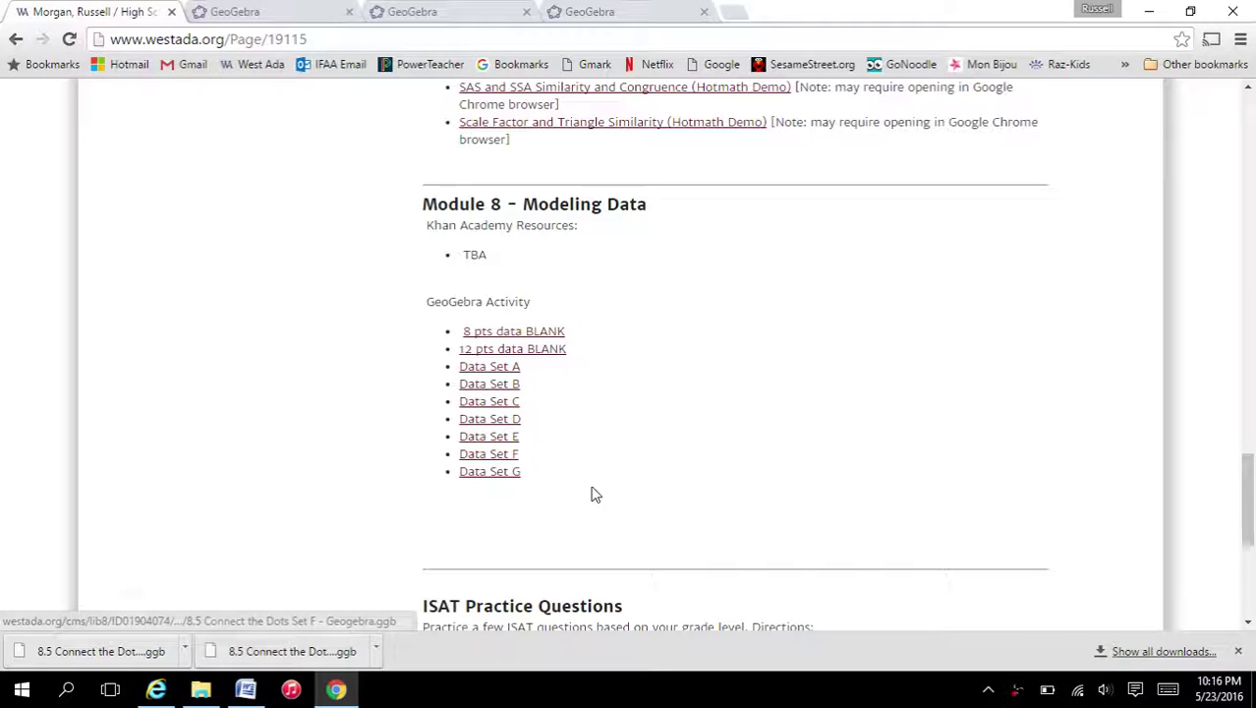
click(339, 691)
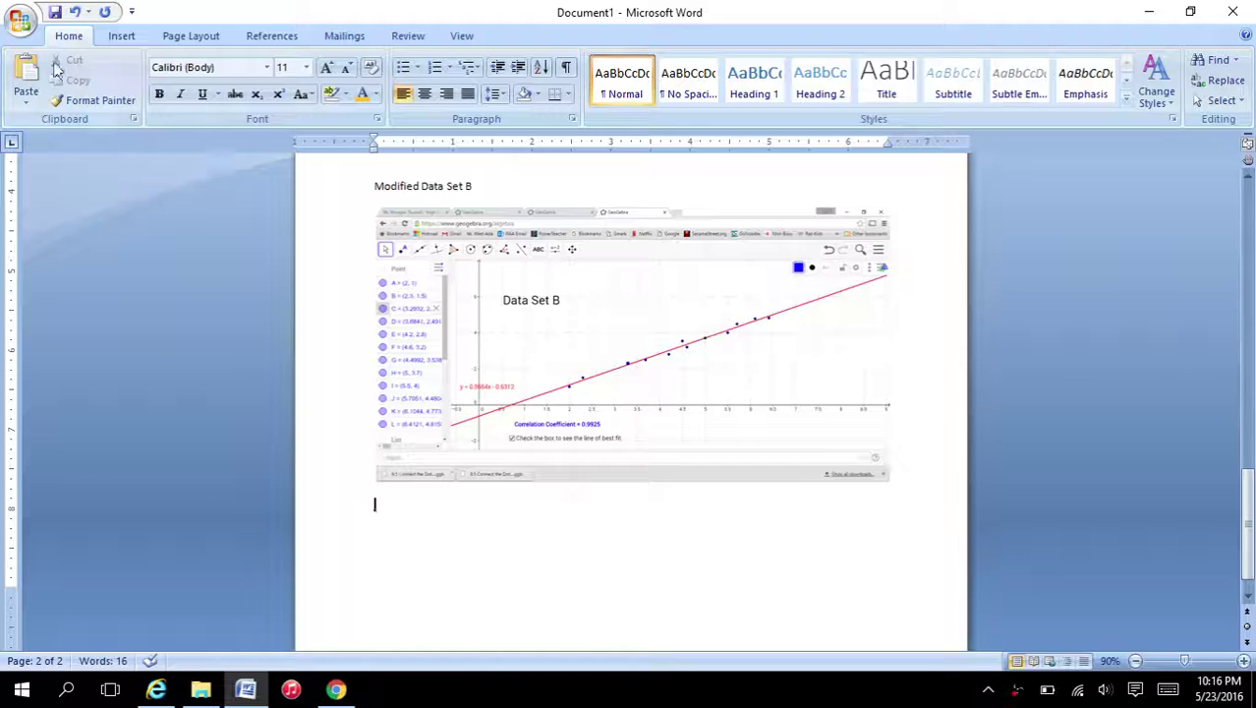
- Save the Word document as 'Morgans Data'
click(56, 14)
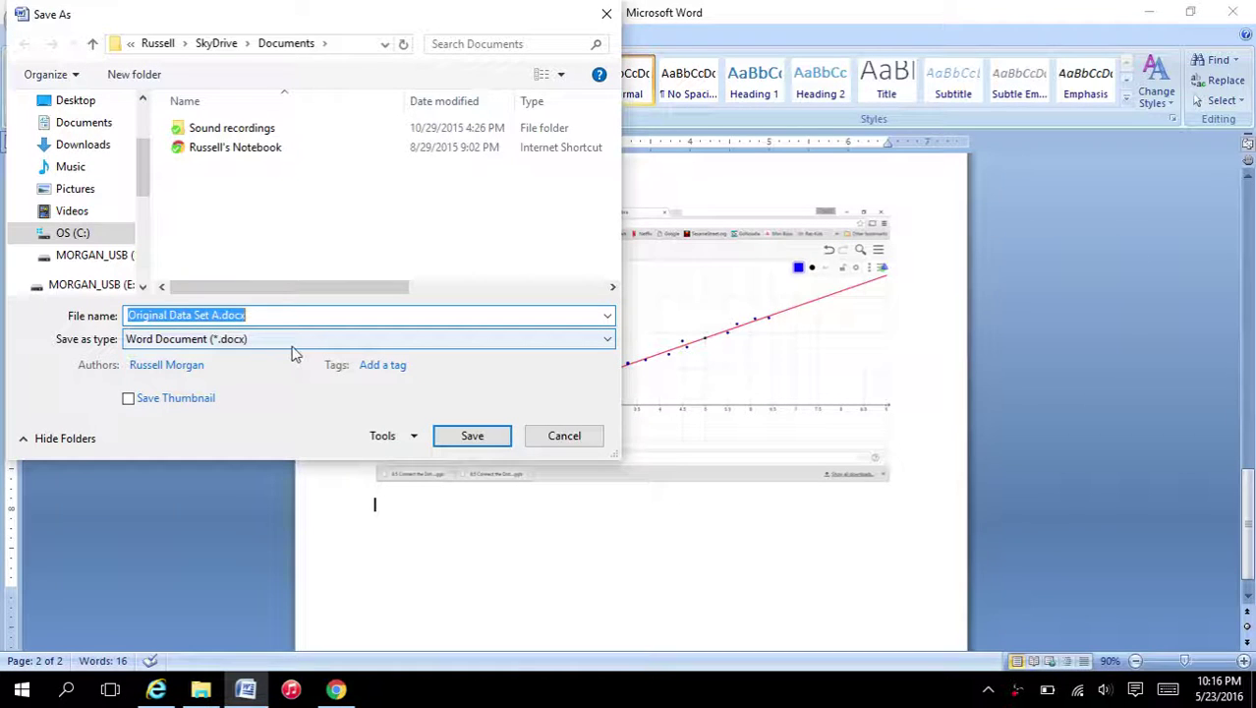
text(Morgan)
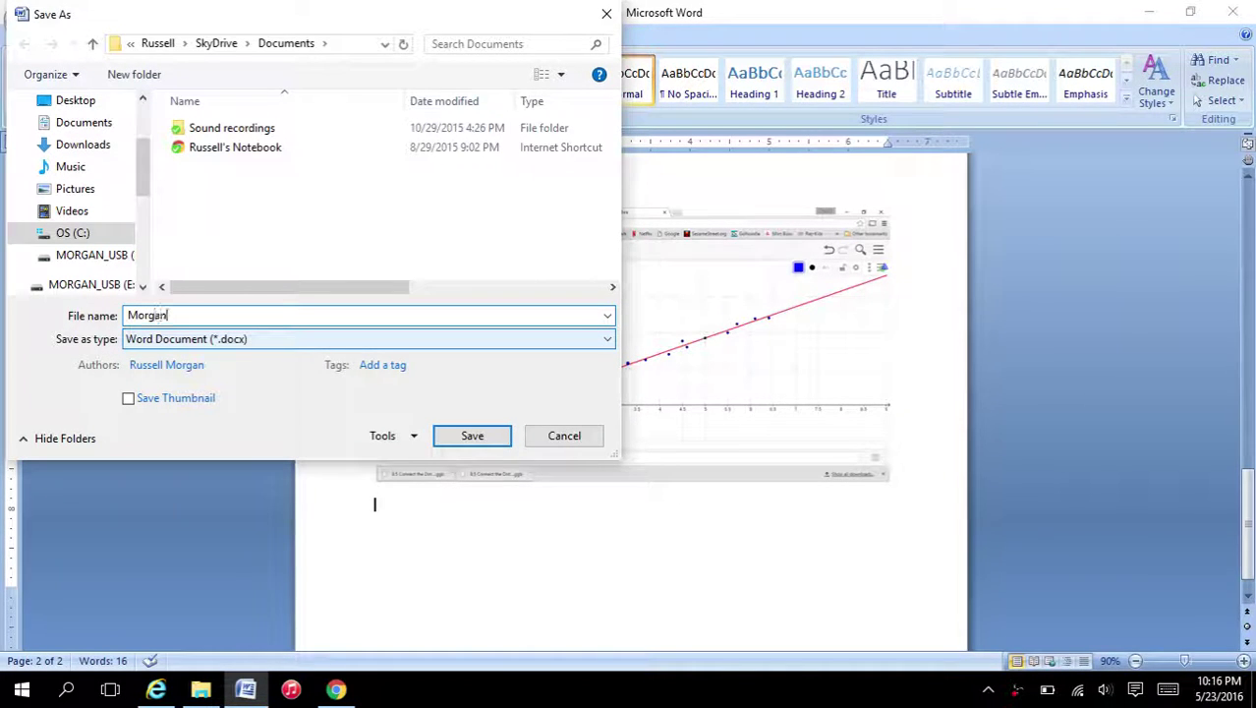
text(s Data)
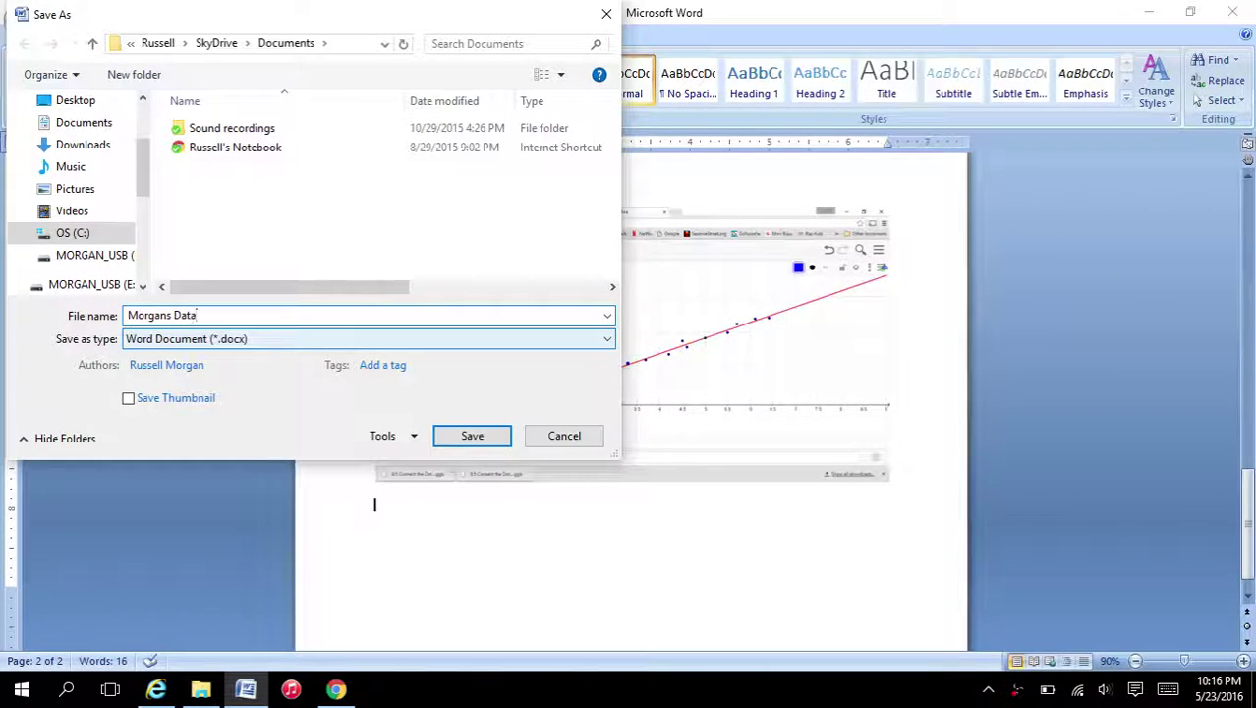
key(Return)
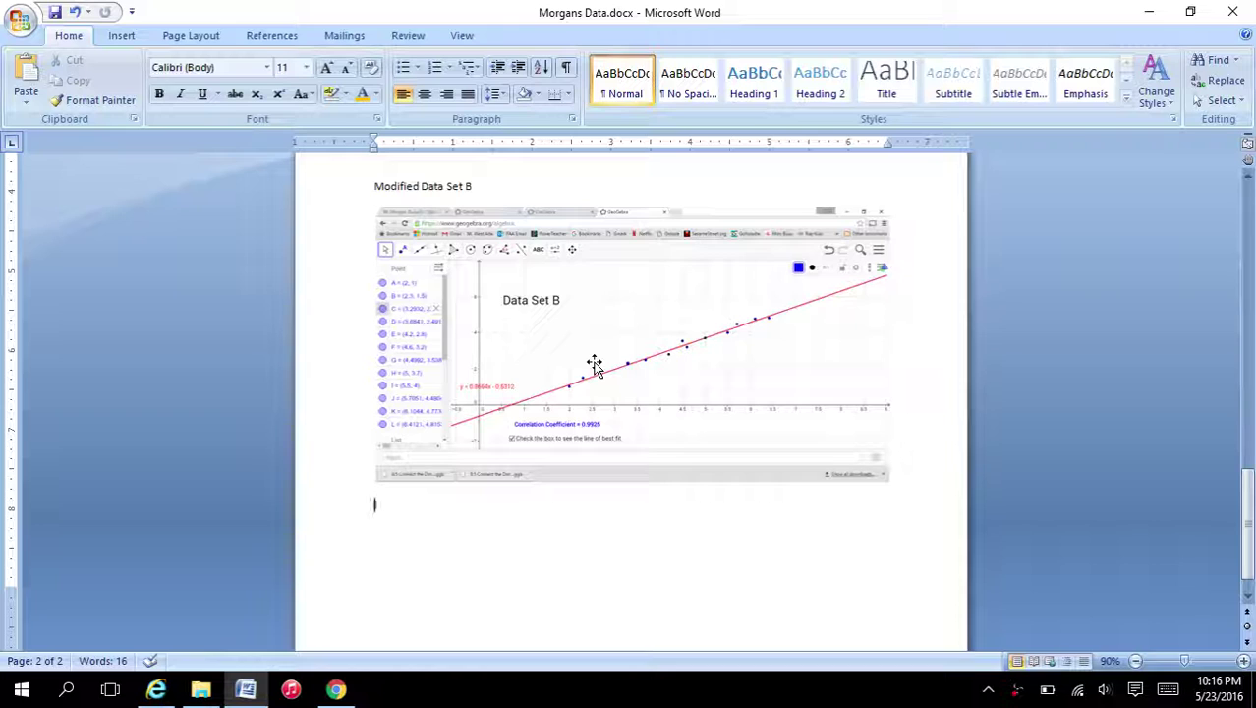
key(Return)
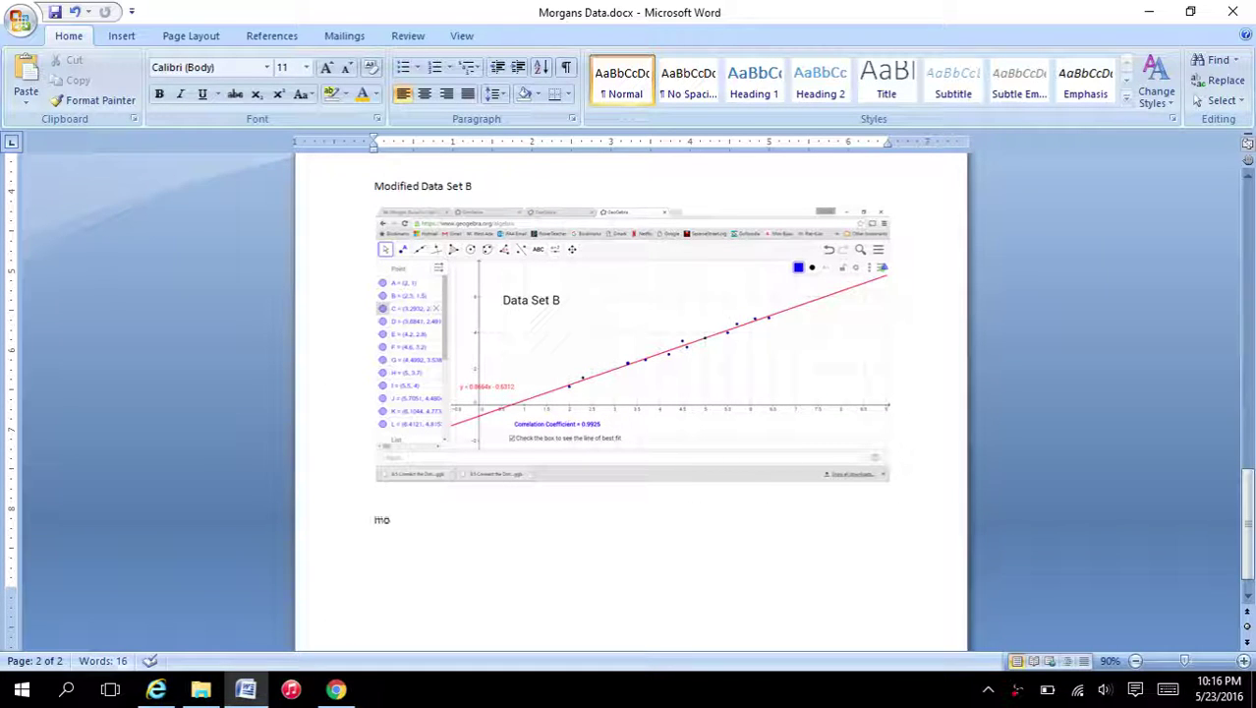
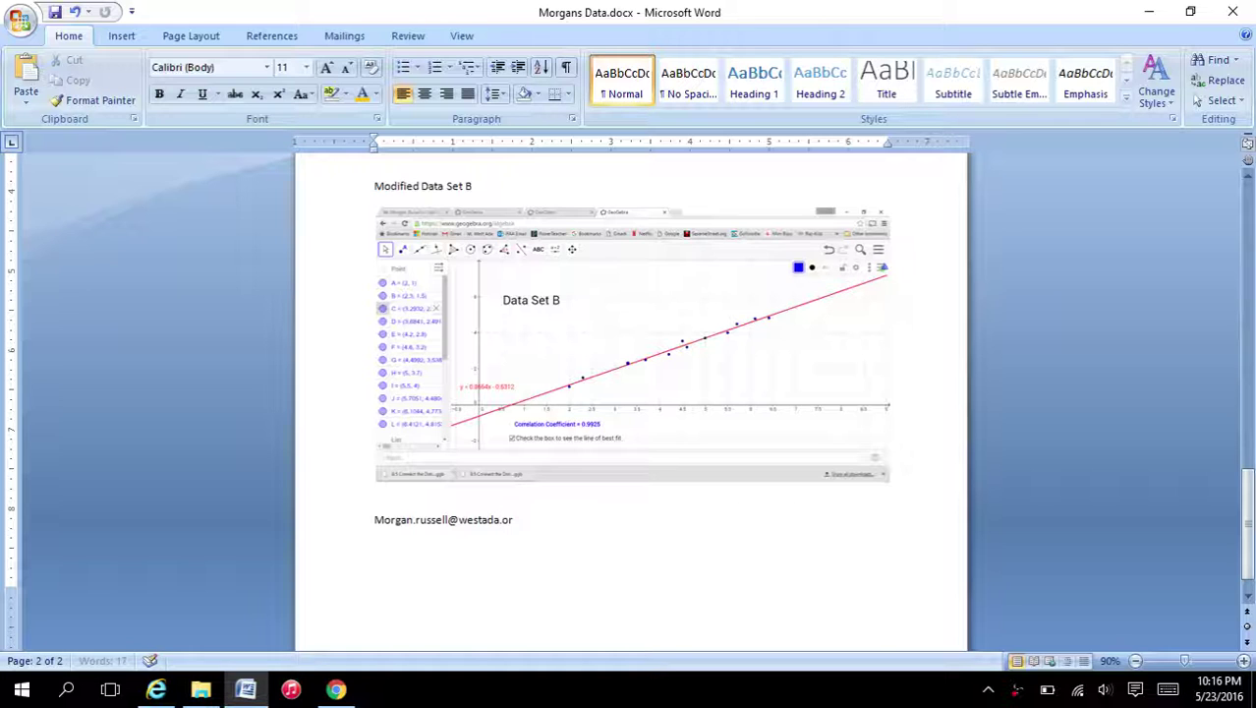
key(Return)
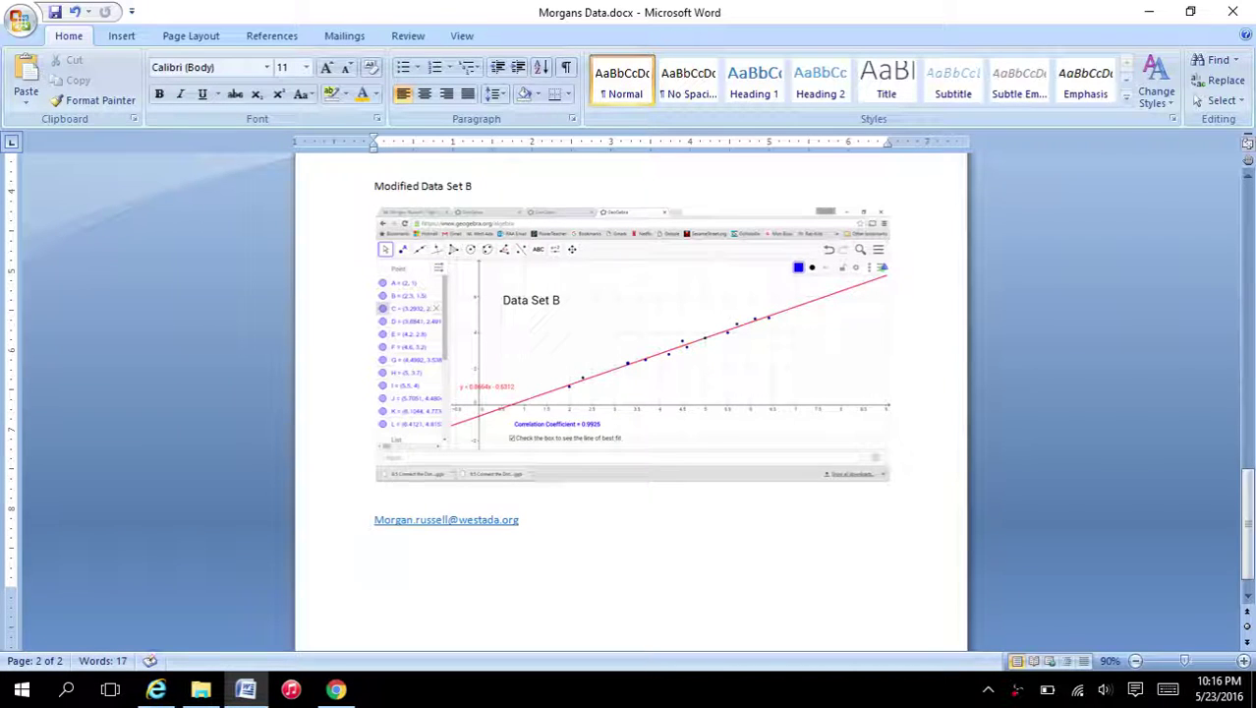